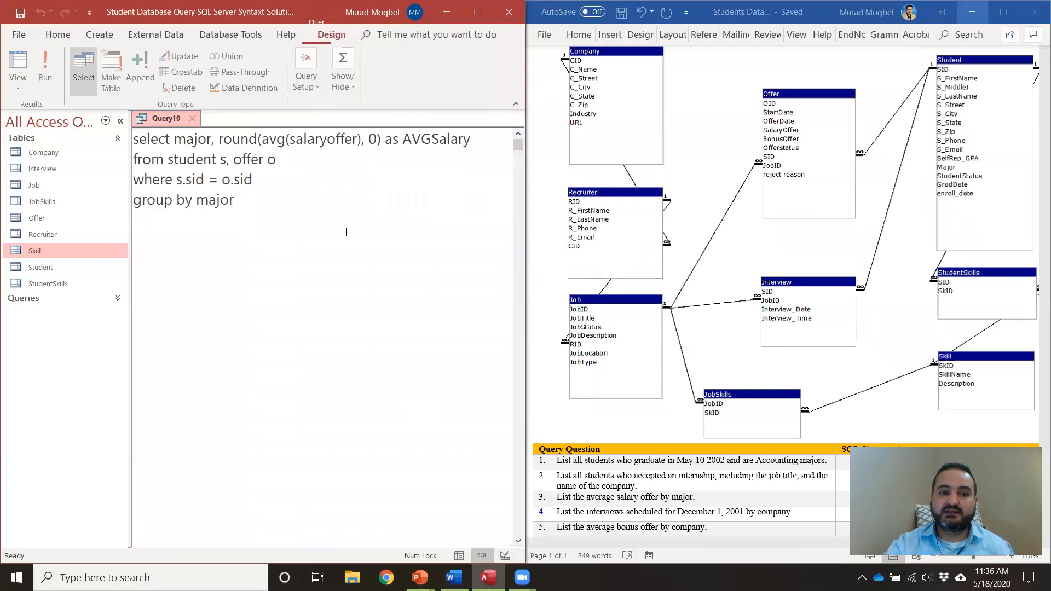
- Replace the whole existing SQL statement with a new one starting "select jobtitle"
{"action": "left_click_drag", "start_coordinate": [258, 201], "coordinate": [104, 128]}
{"action": "key", "text": "BackSpace"}
{"action": "type", "text": "select"}
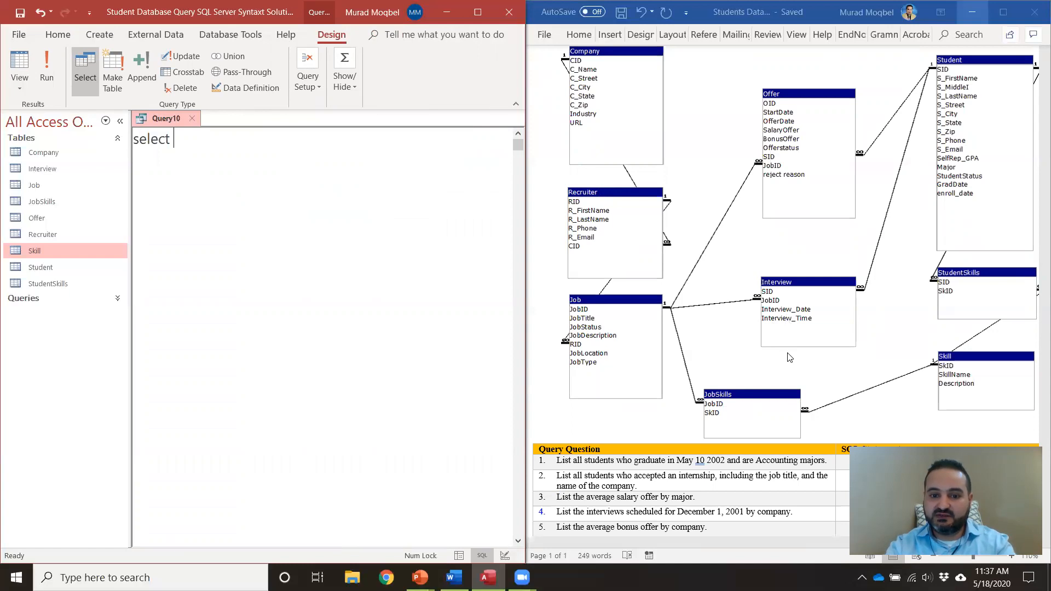
{"action": "type", "text": "jo"}
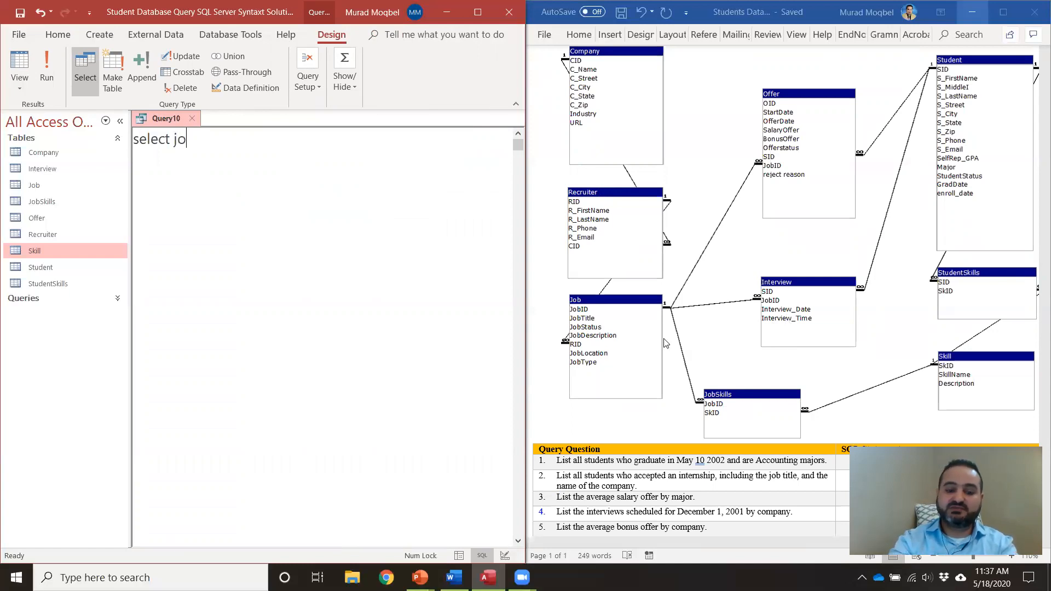
{"action": "type", "text": "btitle"}
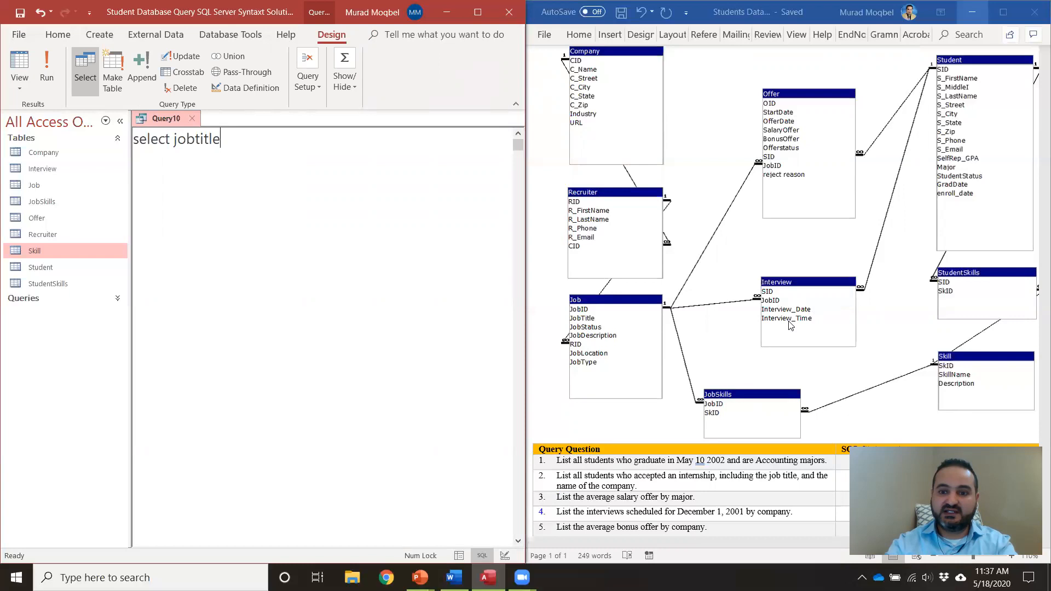
- Open the Interview table to examine its records and interview date format, and close it again
{"action": "left_click", "coordinate": [49, 168]}
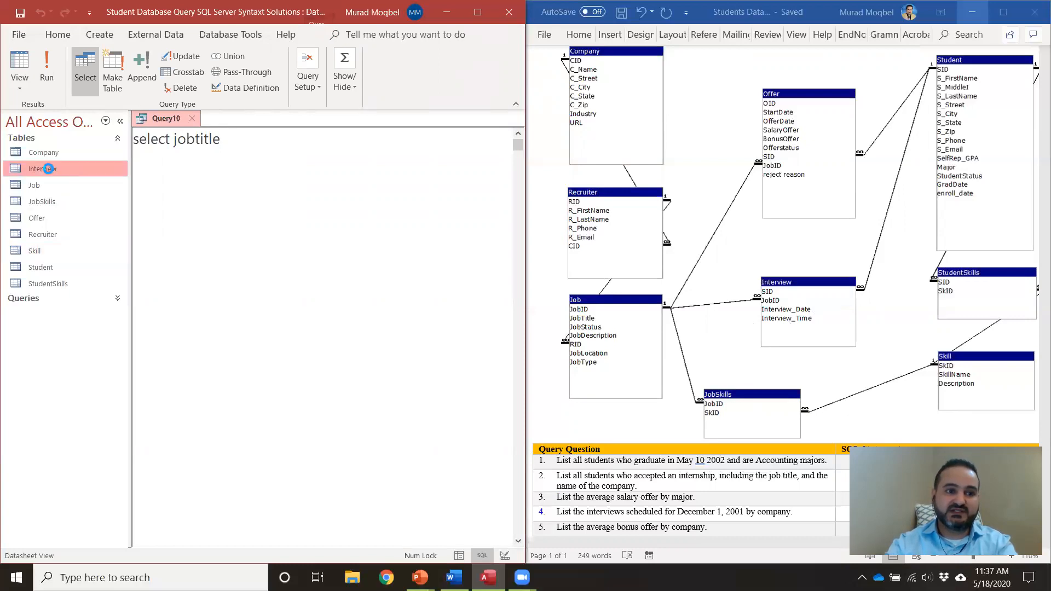
{"action": "double_click", "coordinate": [48, 169]}
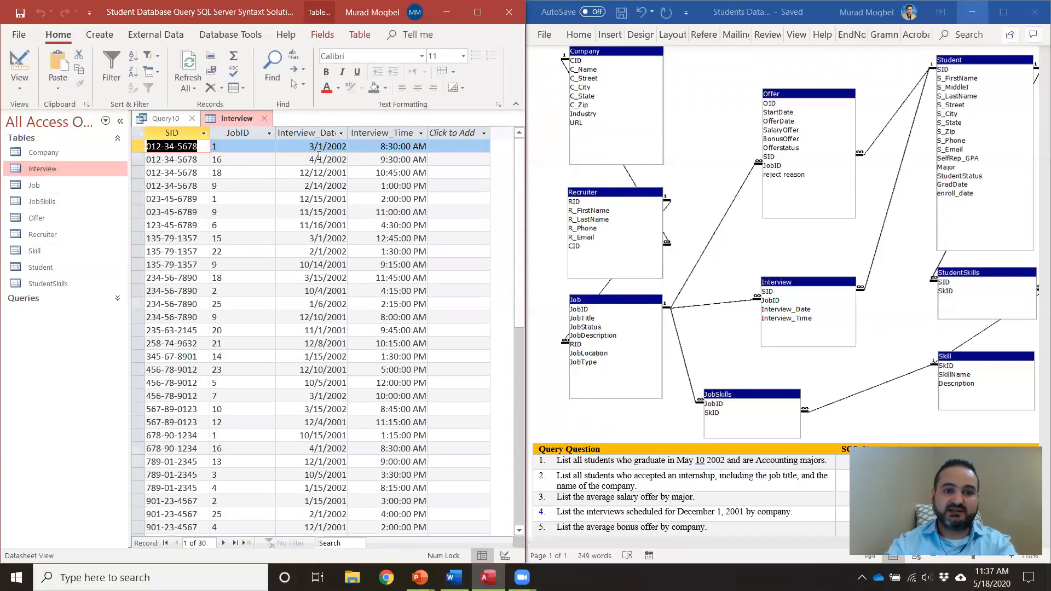
{"action": "left_click", "coordinate": [264, 118]}
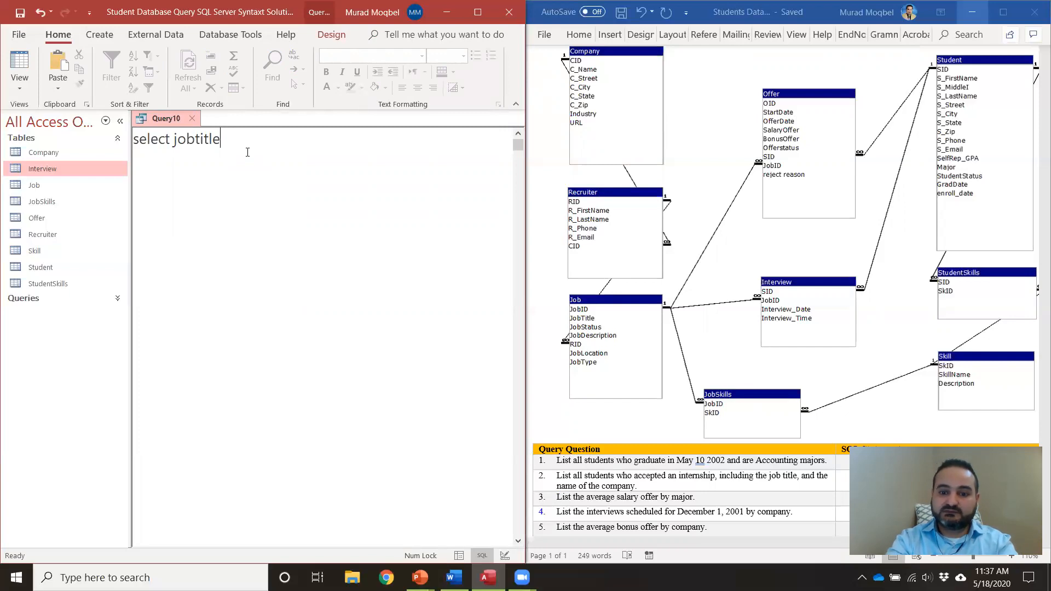
- Add a second line to the query reading "from interview i, job j, recruiter r, company c"
{"action": "key", "text": "Return"}
{"action": "type", "text": "from"}
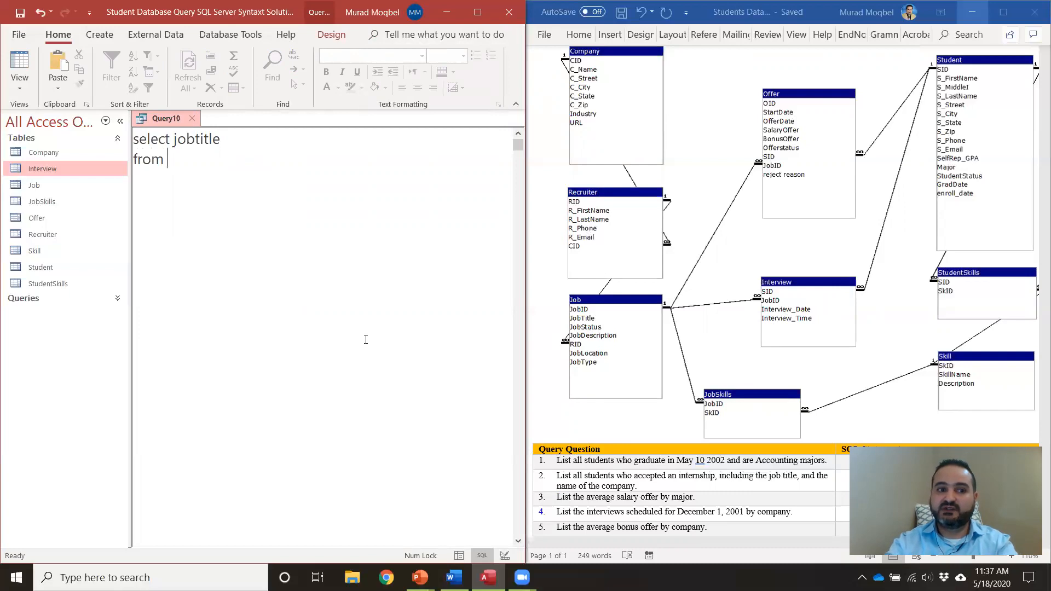
{"action": "type", "text": "intervi"}
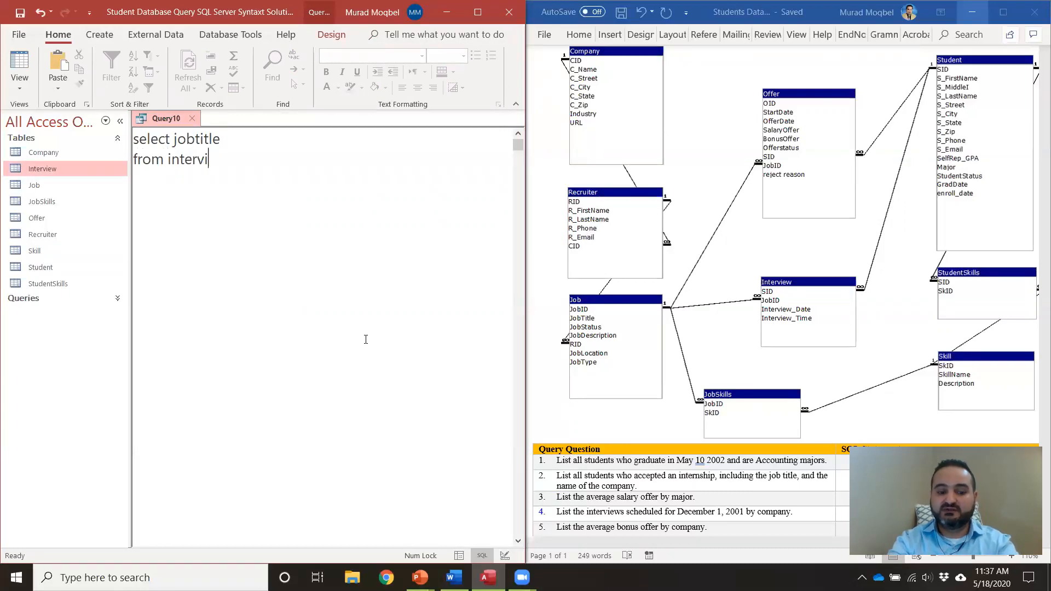
{"action": "type", "text": "ew i, "}
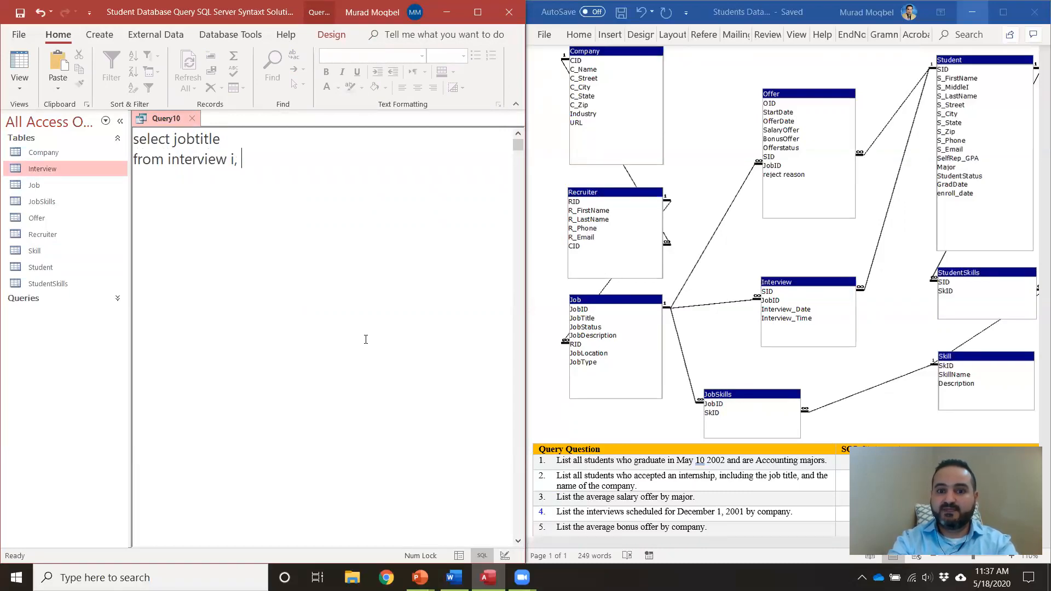
{"action": "type", "text": "job"}
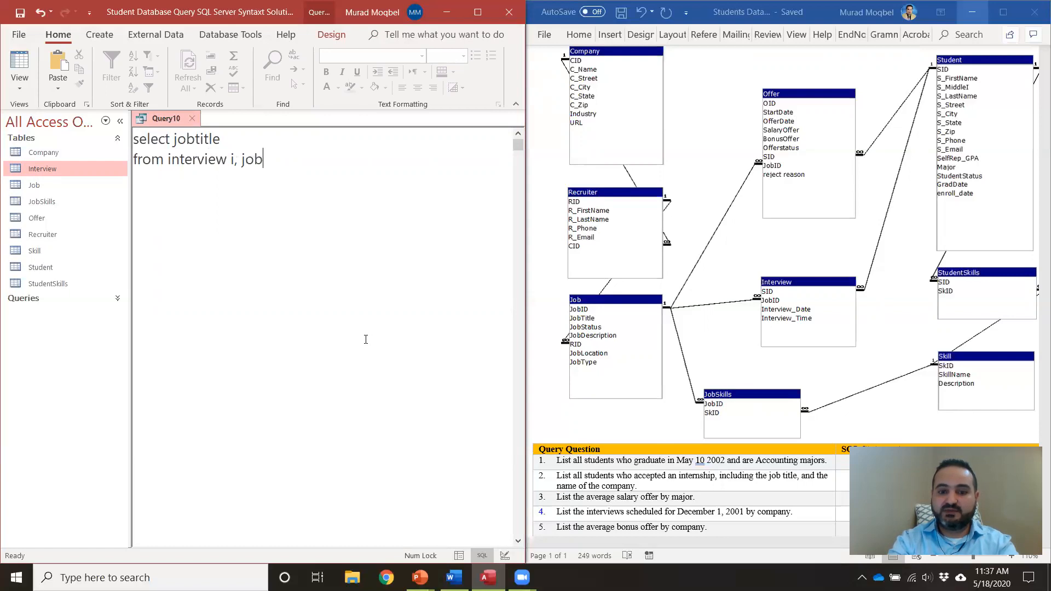
{"action": "type", "text": " j, "}
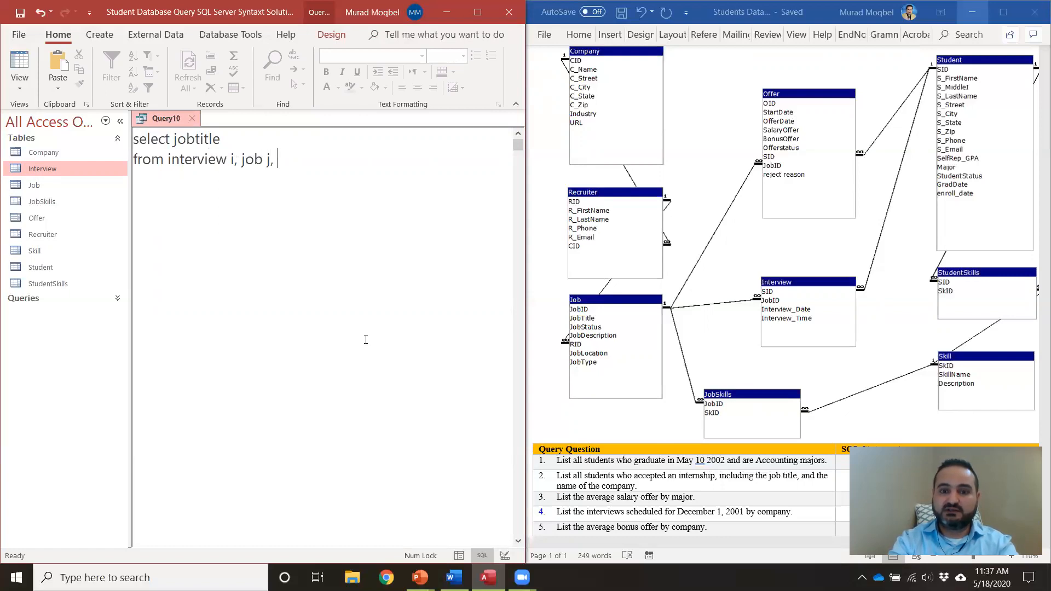
{"action": "type", "text": "recr"}
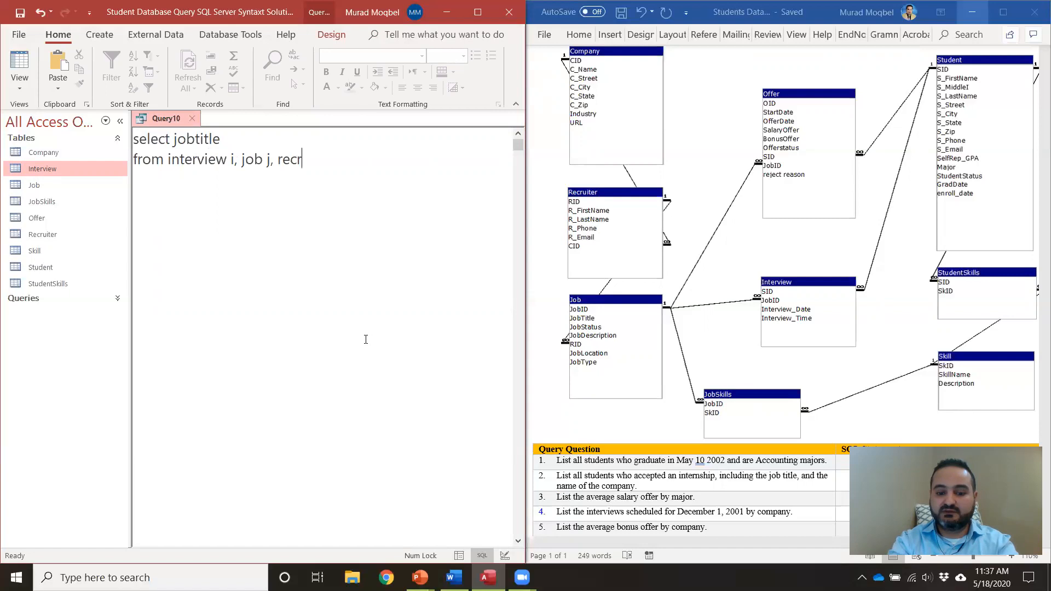
{"action": "type", "text": "uiter r, "}
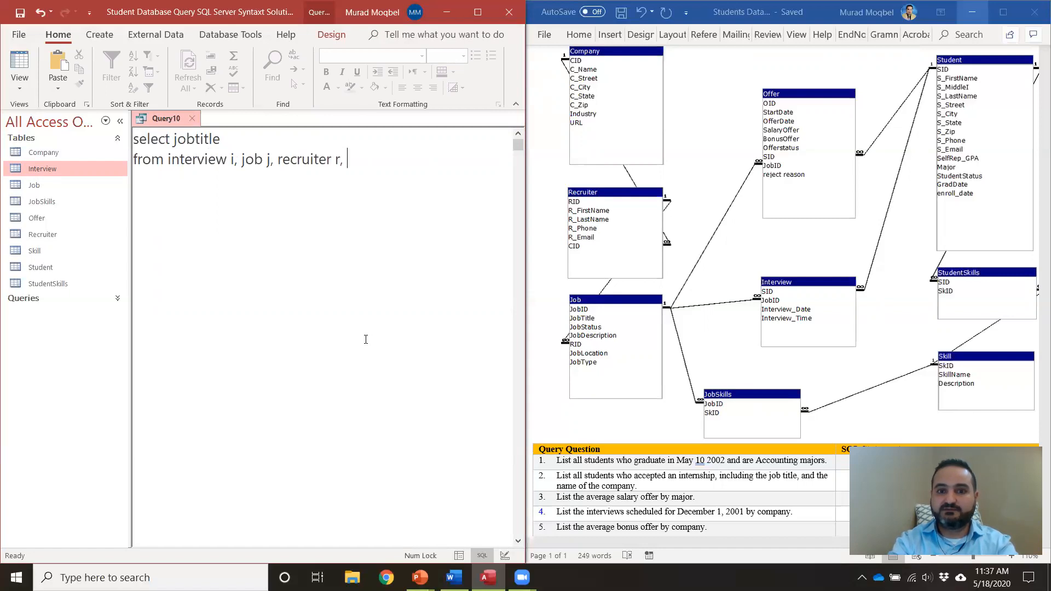
{"action": "type", "text": "company c"}
- Start the where clause on a new line, joining interview and job with "where i.jobid = j.jobid and"
{"action": "key", "text": "Return"}
{"action": "type", "text": "where "}
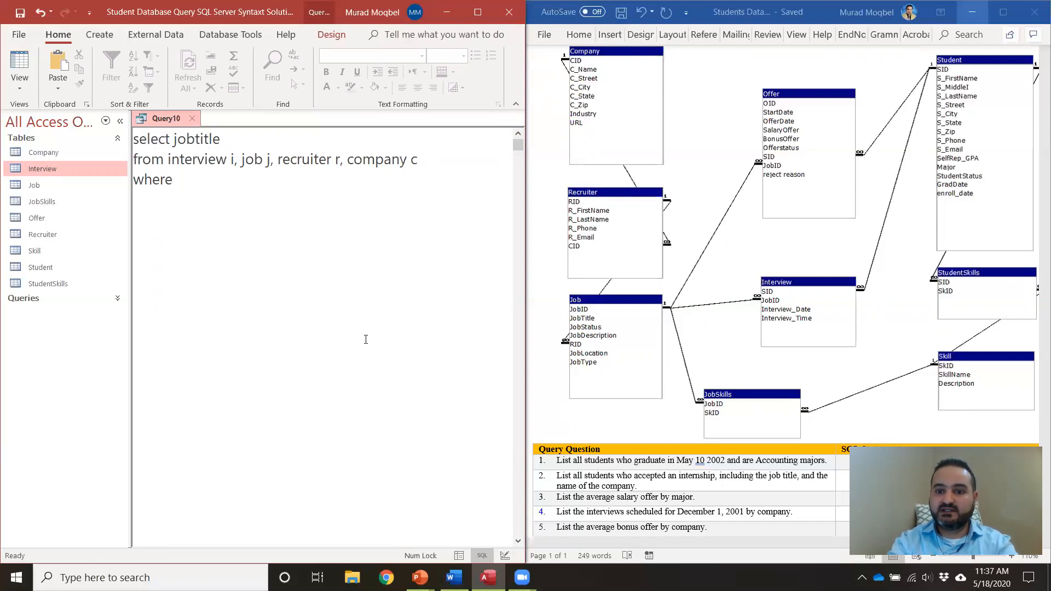
{"action": "type", "text": "i.job"}
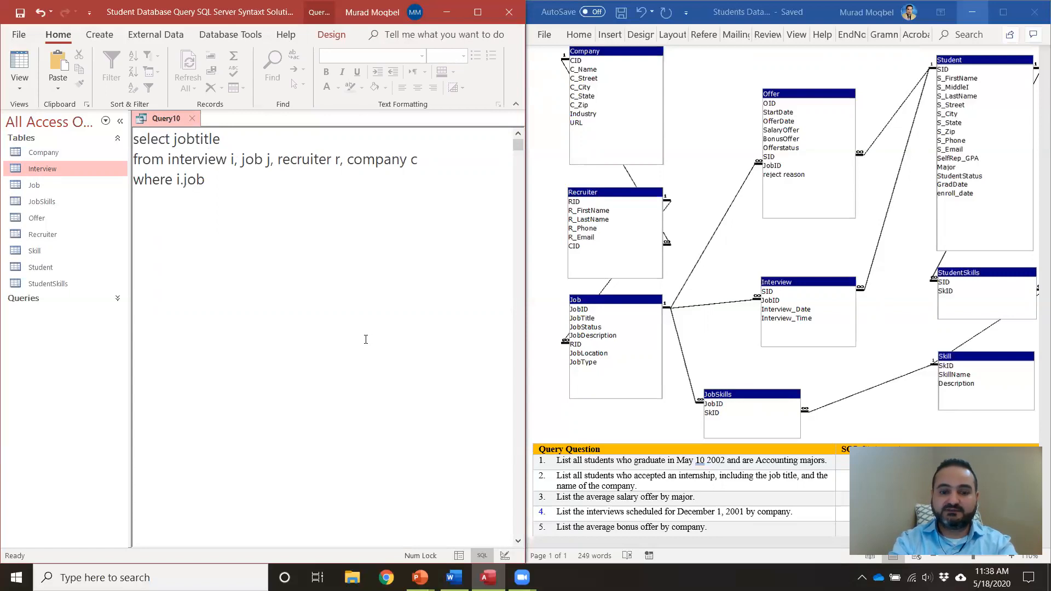
{"action": "type", "text": "id -"}
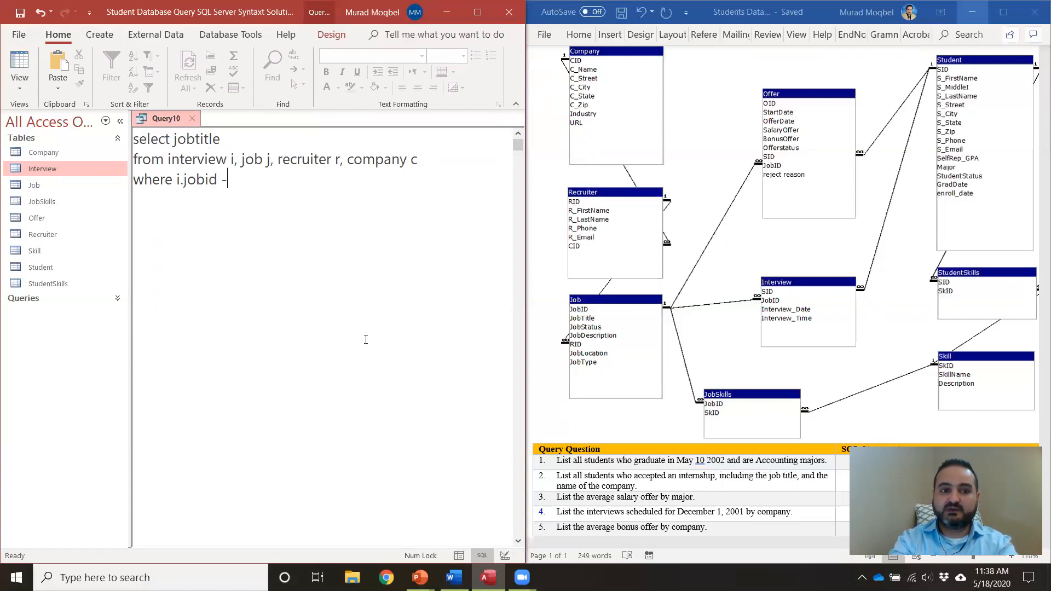
{"action": "key", "text": "BackSpace"}
{"action": "type", "text": "= "}
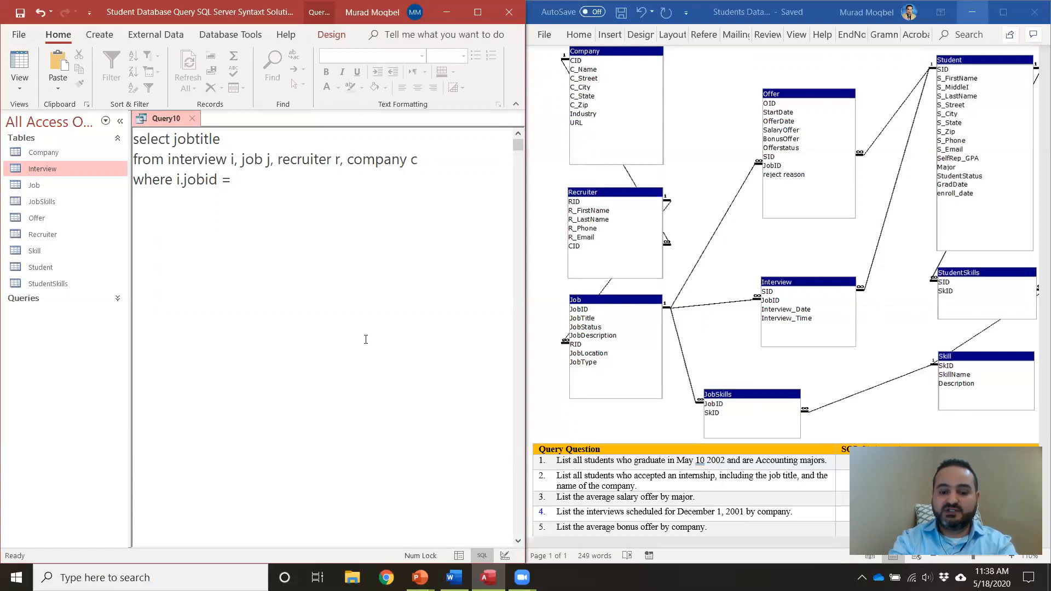
{"action": "type", "text": "j.jo"}
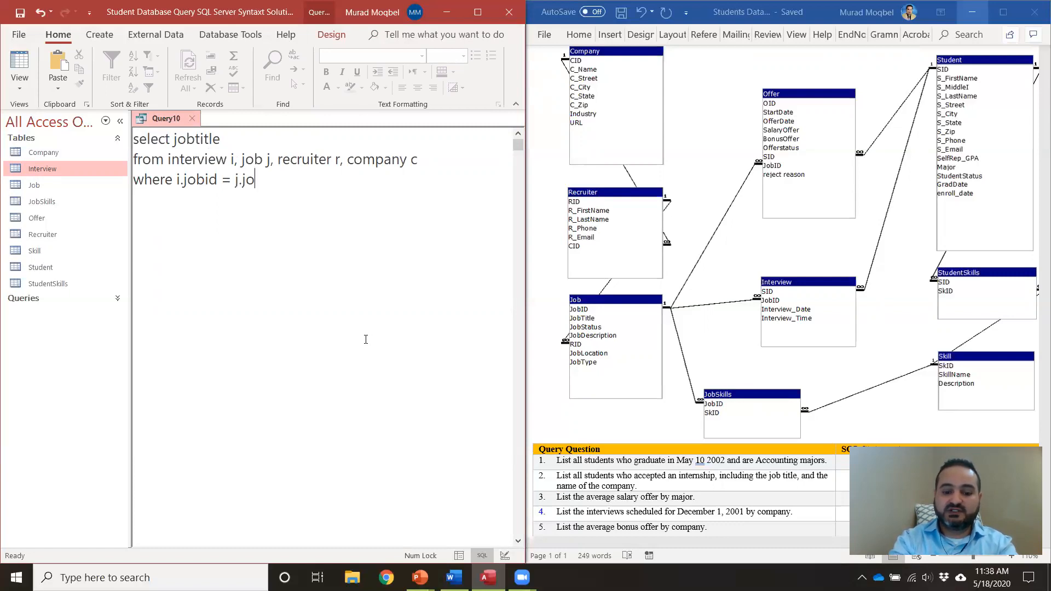
{"action": "type", "text": "bid and"}
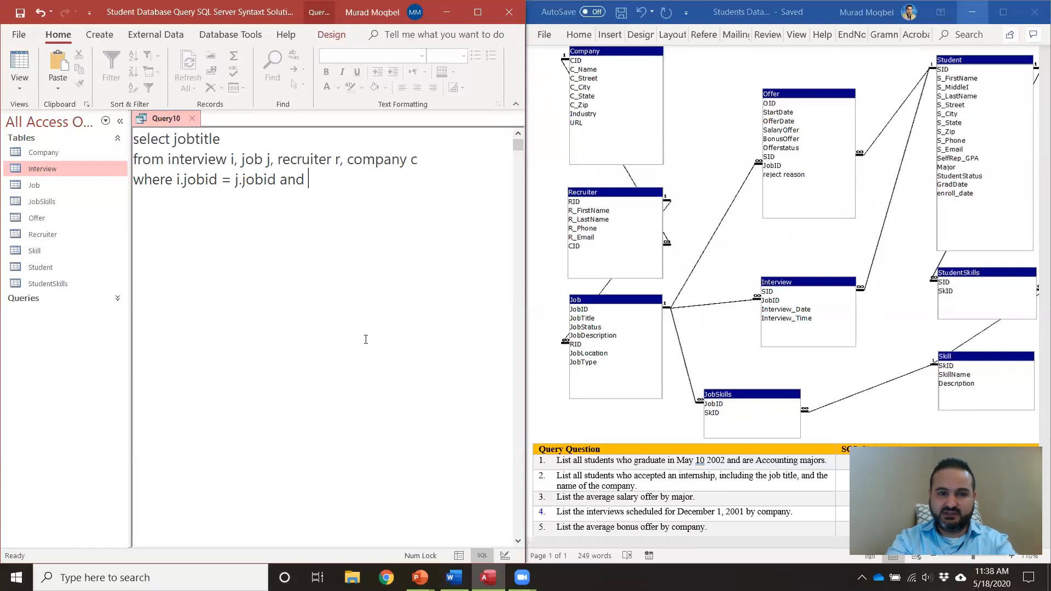
- Extend the where clause with the recruiter and company joins "j.rid = r.rid and r.cid = c.cid"
{"action": "type", "text": "j.rid = "}
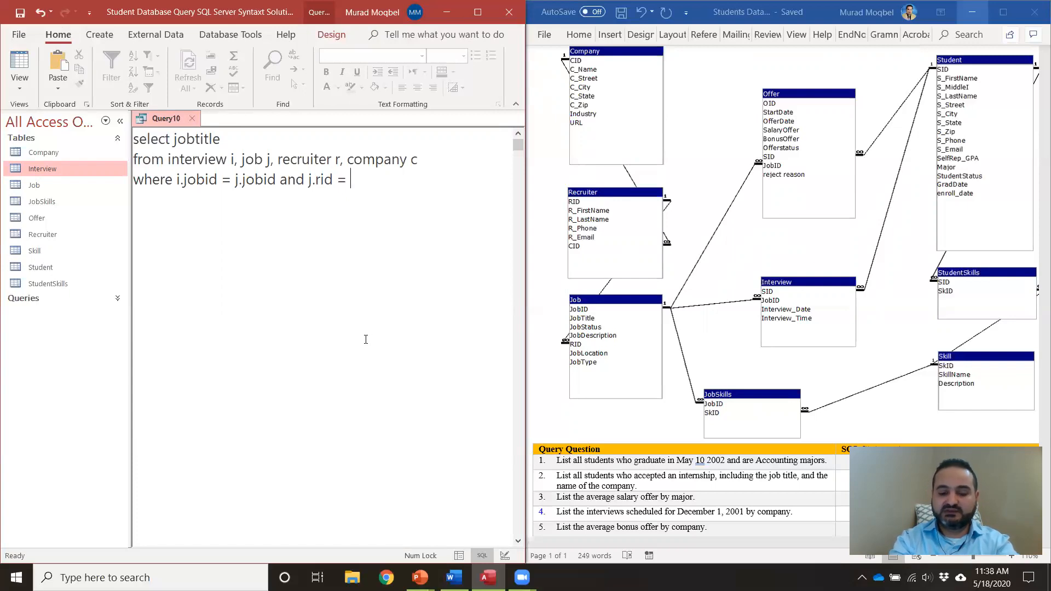
{"action": "type", "text": "r.rid"}
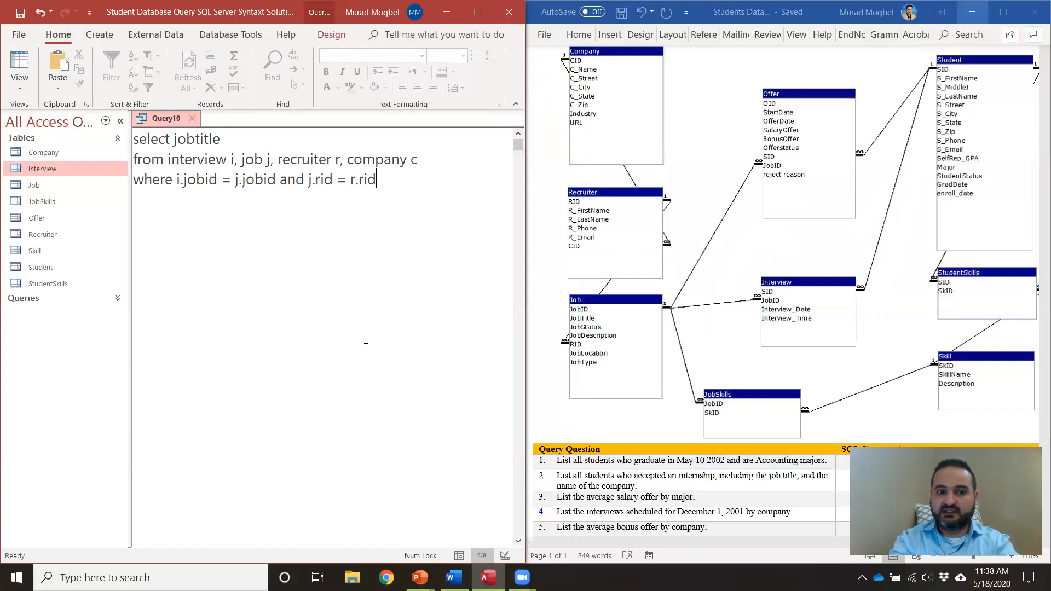
{"action": "type", "text": " and "}
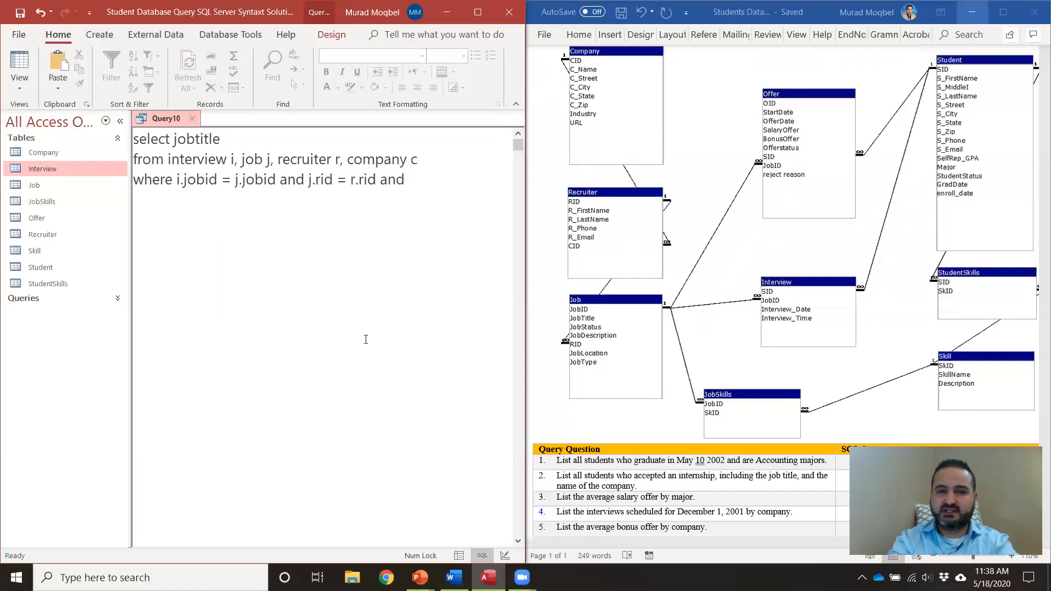
{"action": "type", "text": "r.ci"}
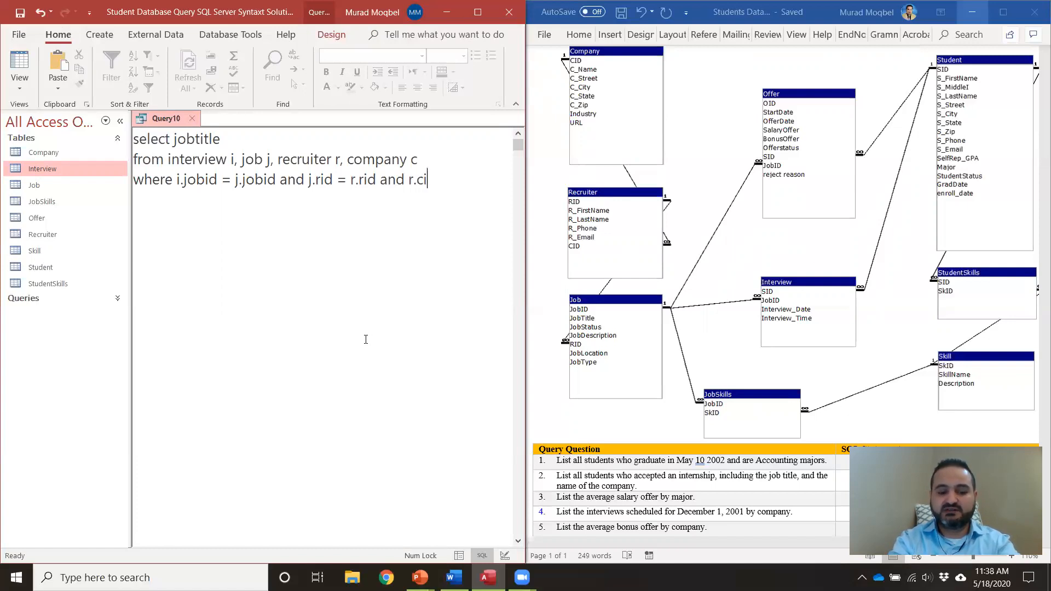
{"action": "type", "text": "d = "}
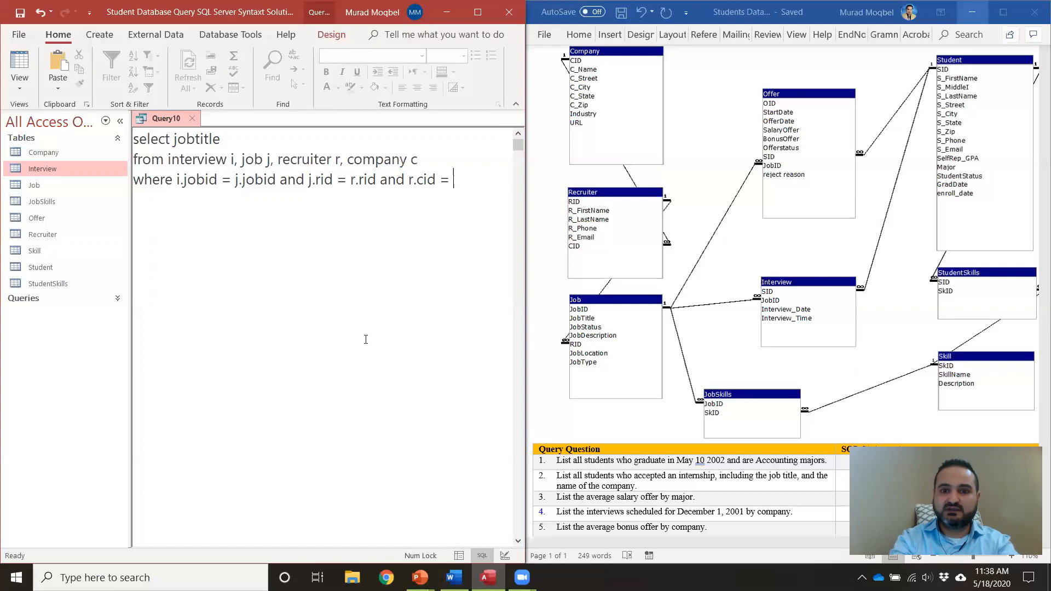
{"action": "type", "text": "c.cid"}
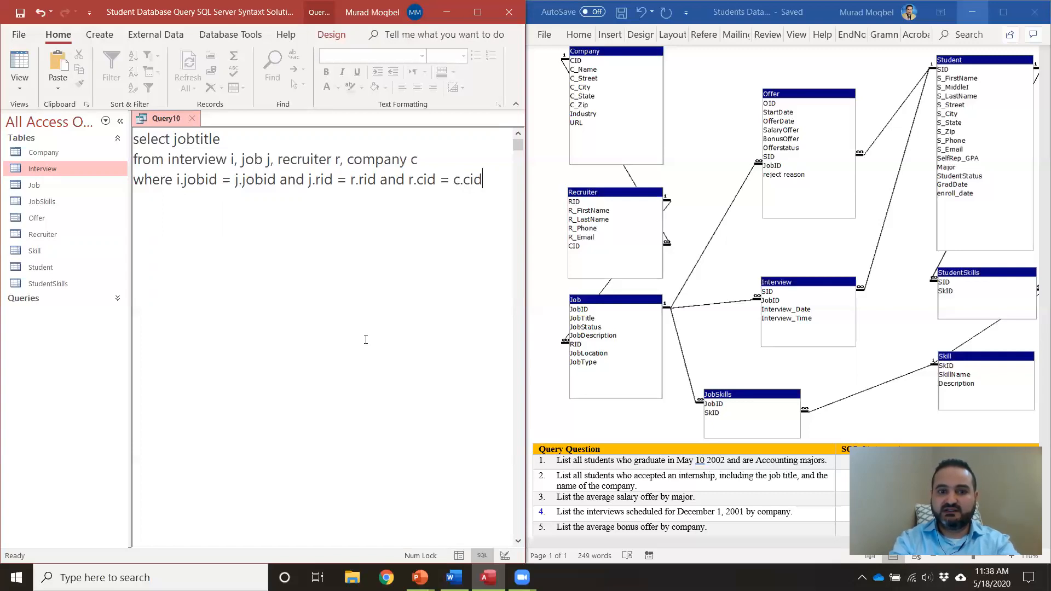
- Add the condition "and interview_date = #12/1/2001#" on a new line and show the query results as a datasheet
{"action": "key", "text": "Return"}
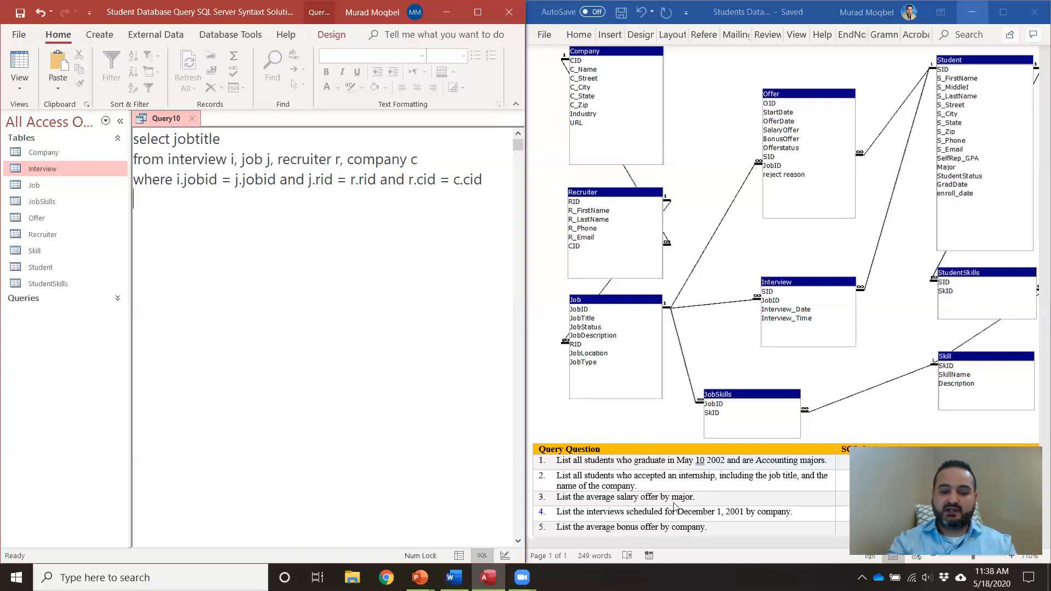
{"action": "type", "text": "and "}
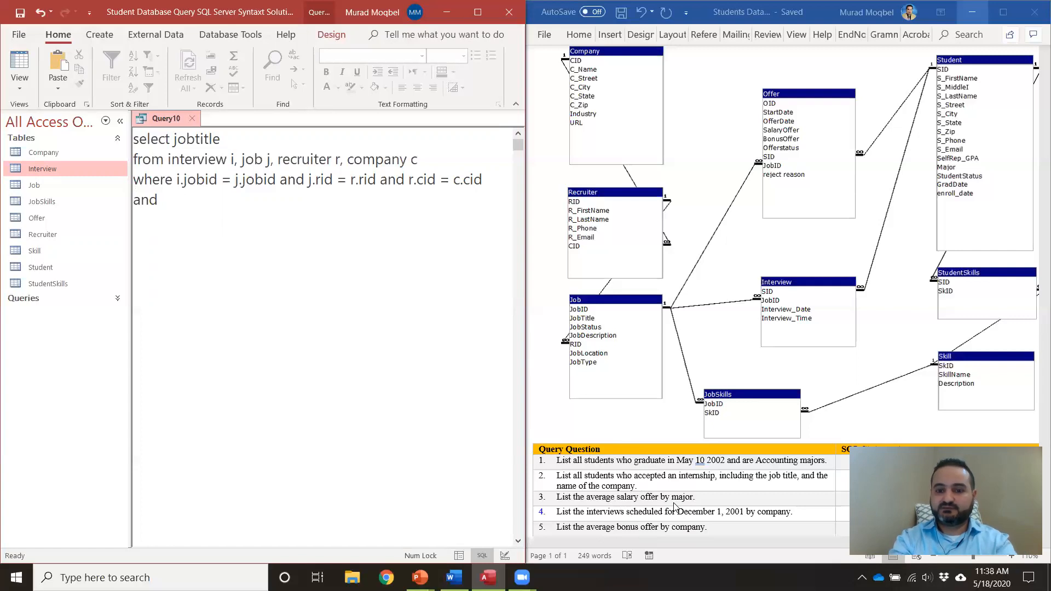
{"action": "type", "text": "int"}
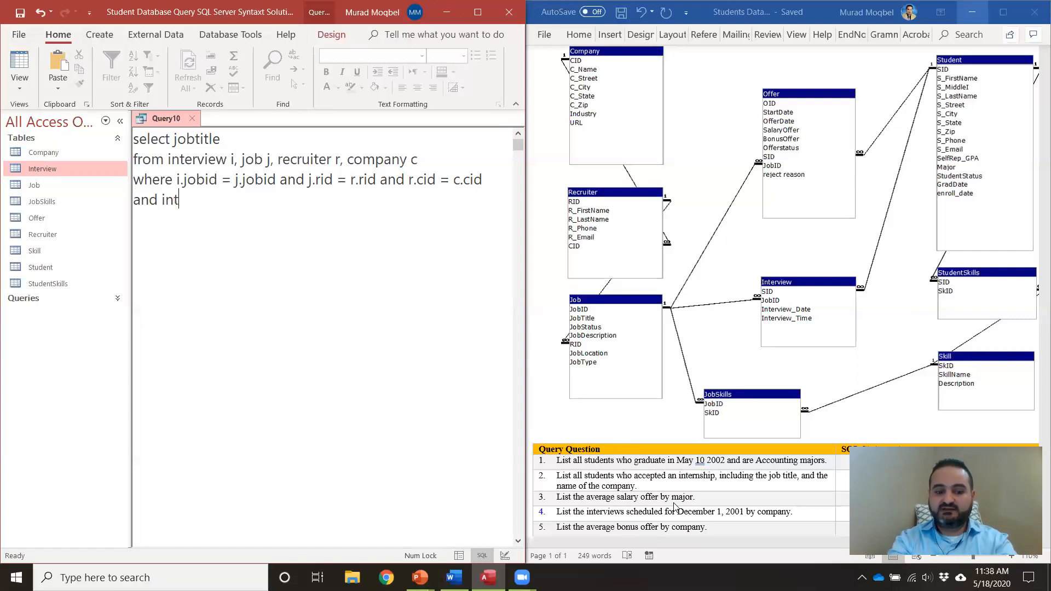
{"action": "type", "text": "erview"}
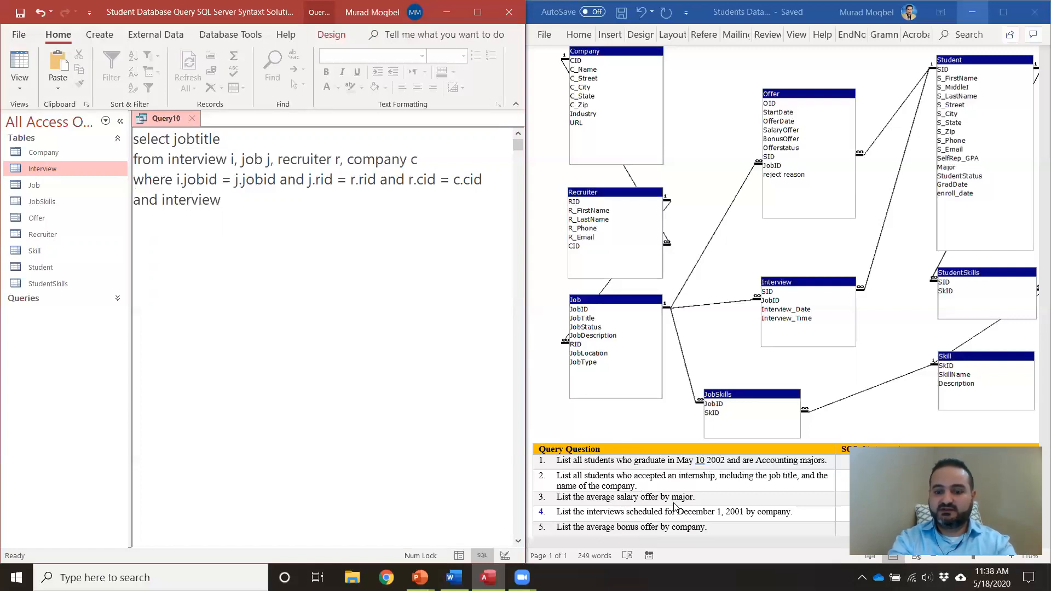
{"action": "type", "text": "_dat"}
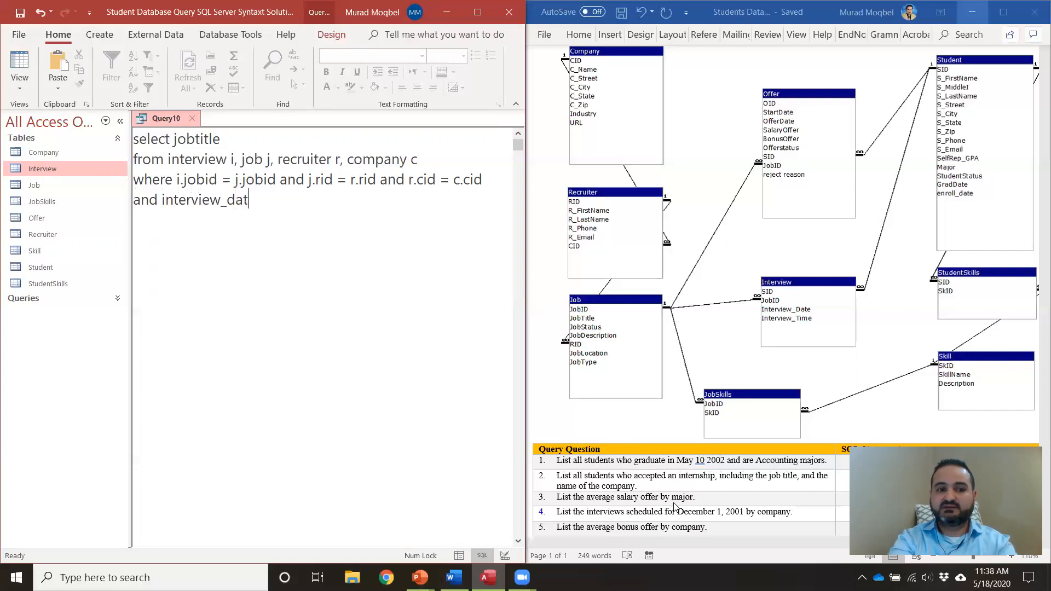
{"action": "type", "text": "e = #"}
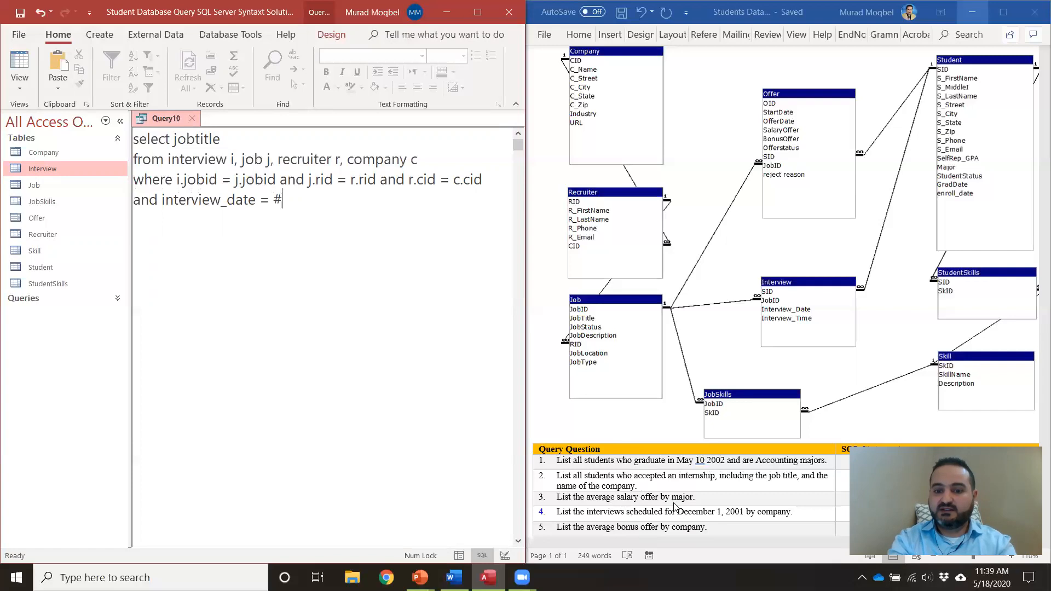
{"action": "type", "text": "12"}
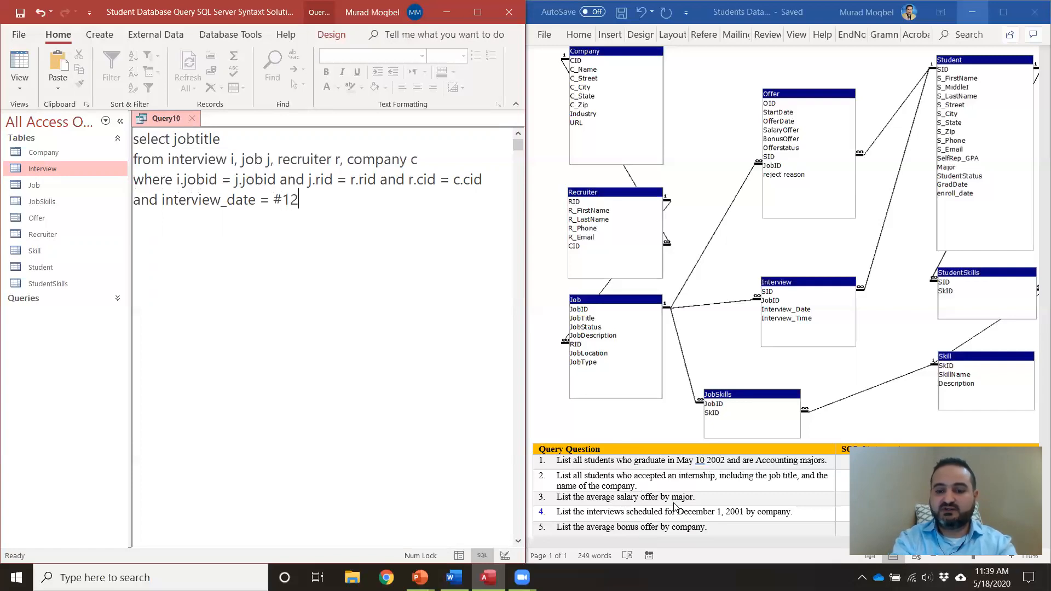
{"action": "type", "text": "/1/2"}
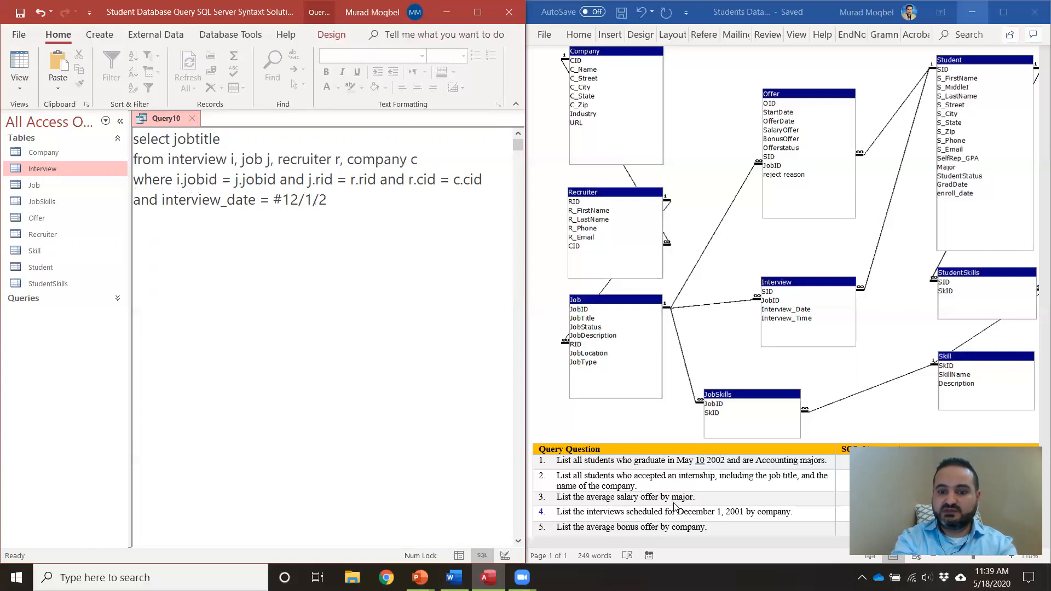
{"action": "type", "text": "001#"}
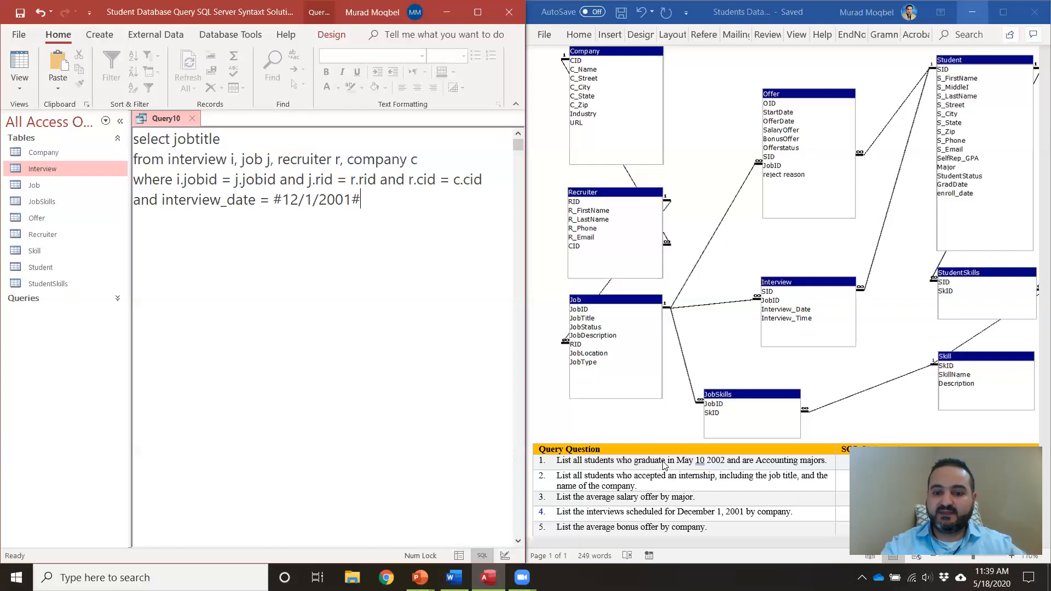
{"action": "left_click", "coordinate": [458, 555]}
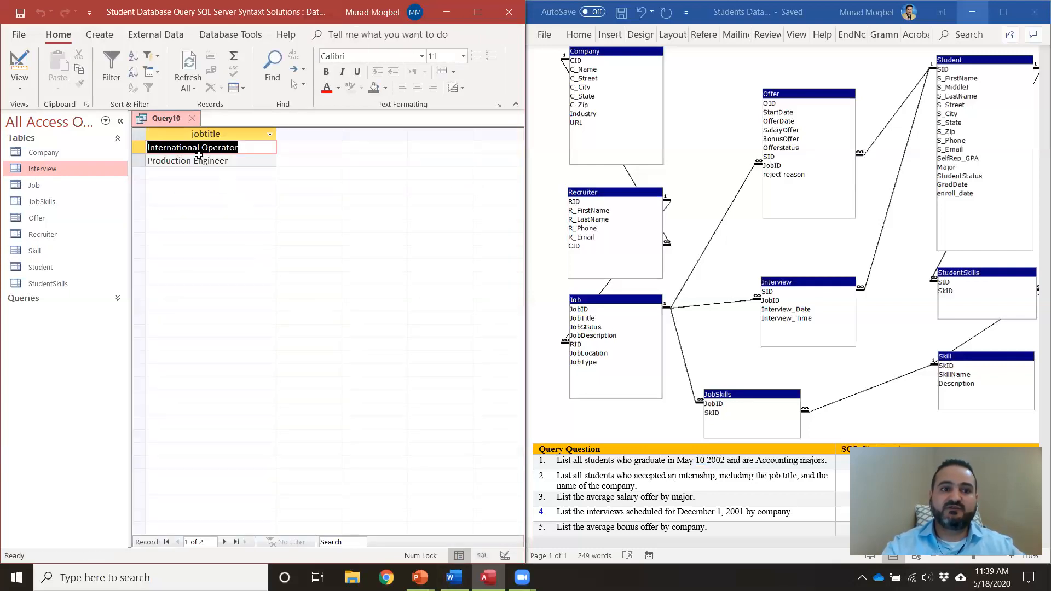
- Return to the query's SQL text and delete the interview_date condition and the jobtitle column from the select line
{"action": "left_click", "coordinate": [254, 148]}
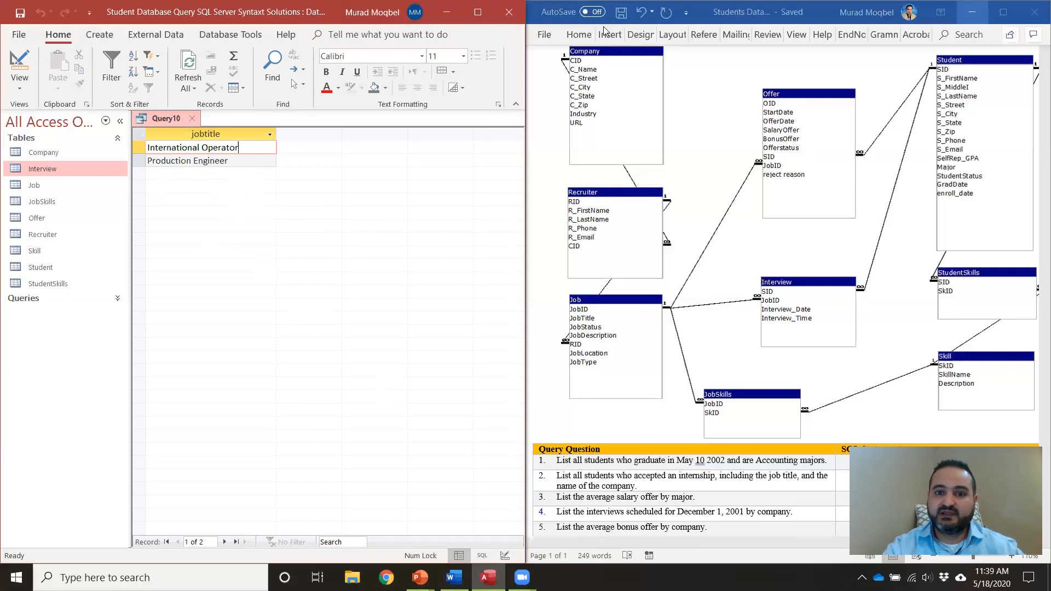
{"action": "left_click", "coordinate": [481, 555]}
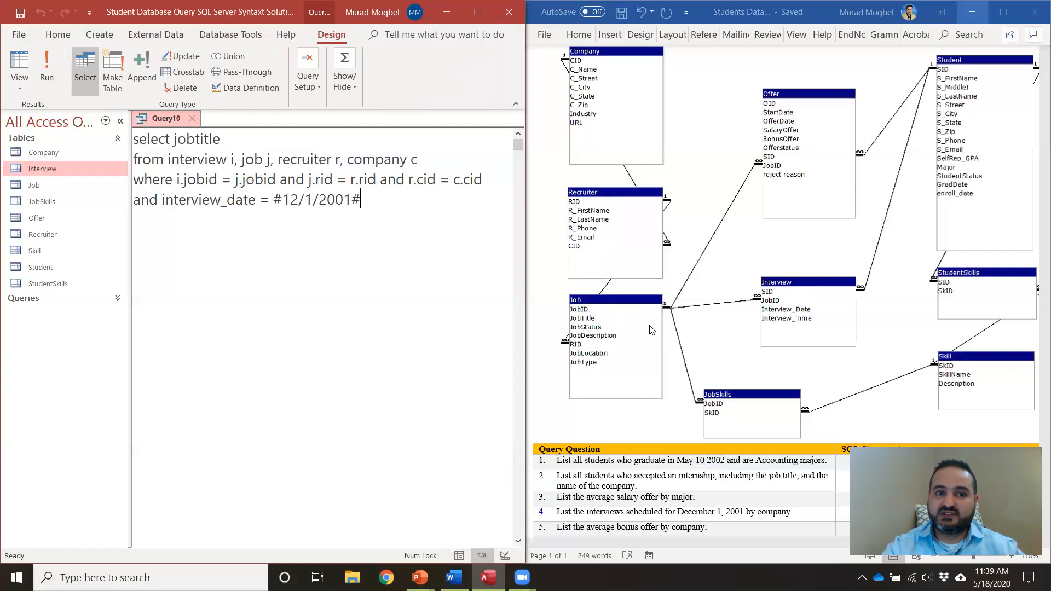
{"action": "left_click_drag", "start_coordinate": [360, 200], "coordinate": [81, 196]}
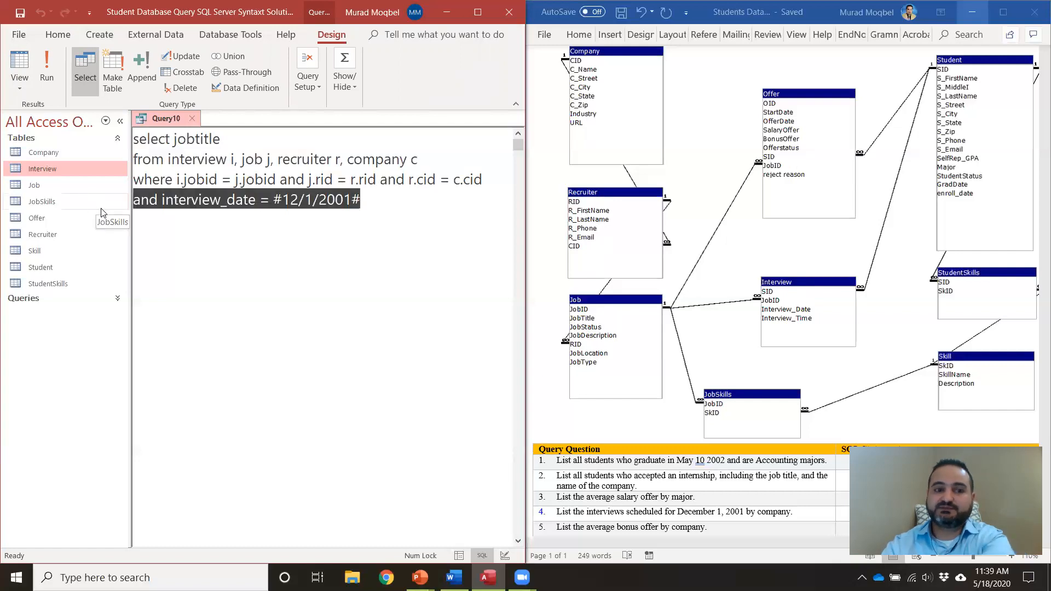
{"action": "key", "text": "Delete"}
{"action": "left_click_drag", "start_coordinate": [221, 141], "coordinate": [170, 140]}
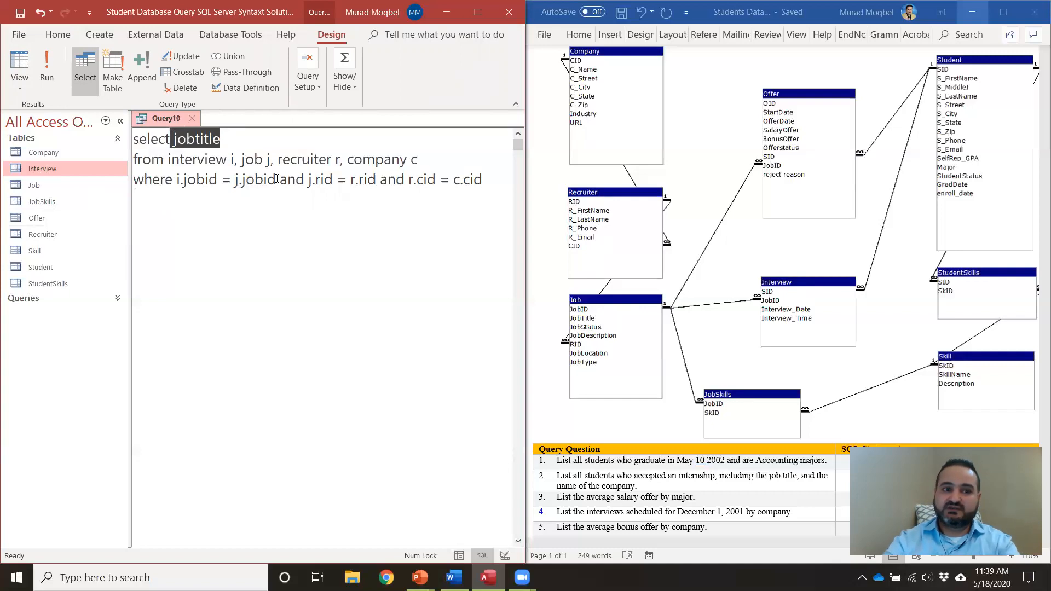
{"action": "key", "text": "Delete"}
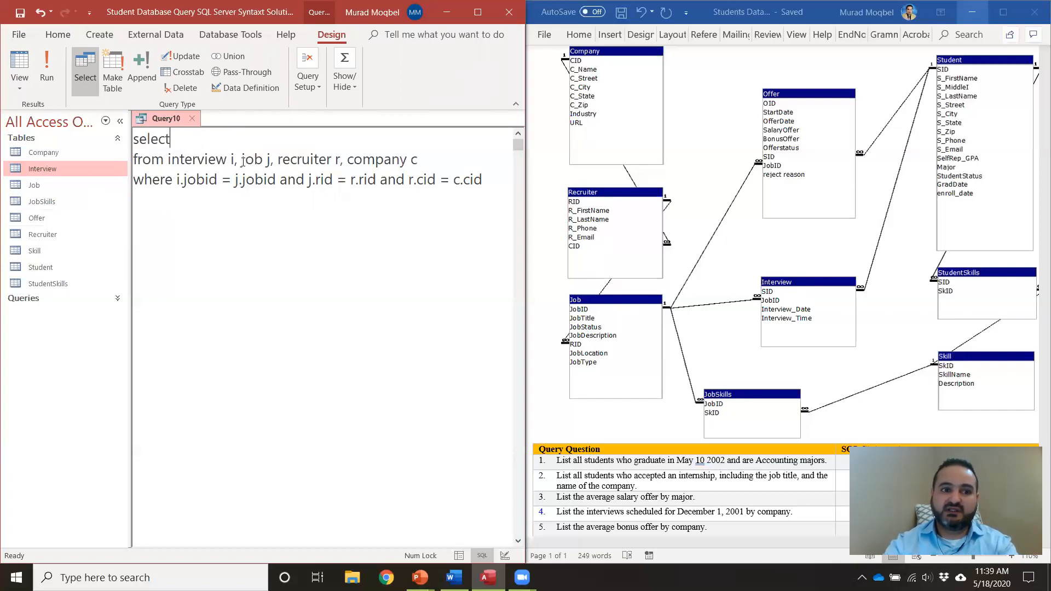
- Replace "interview i" with "offer o" in the from line and change the first join to "o.jobid = j.jobid"
{"action": "left_click_drag", "start_coordinate": [235, 159], "coordinate": [169, 154]}
{"action": "type", "text": "offer "}
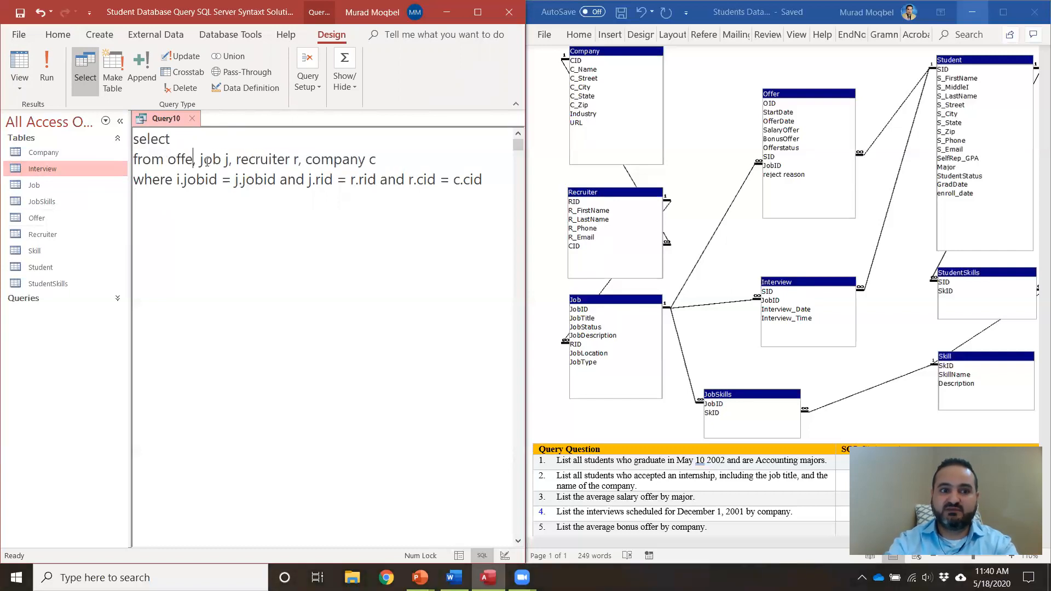
{"action": "type", "text": "o"}
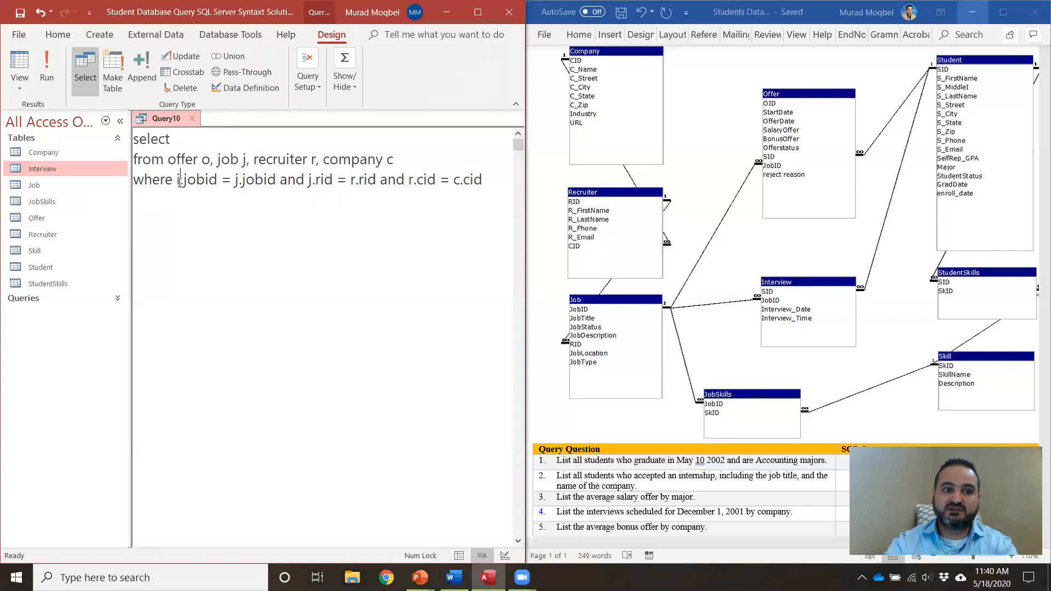
{"action": "key", "text": "BackSpace"}
{"action": "type", "text": "o"}
- Complete the select line as "select c_name, round(avg(bonusoffer) as AVGBonus" and start a new line below the where clause
{"action": "left_click", "coordinate": [231, 144]}
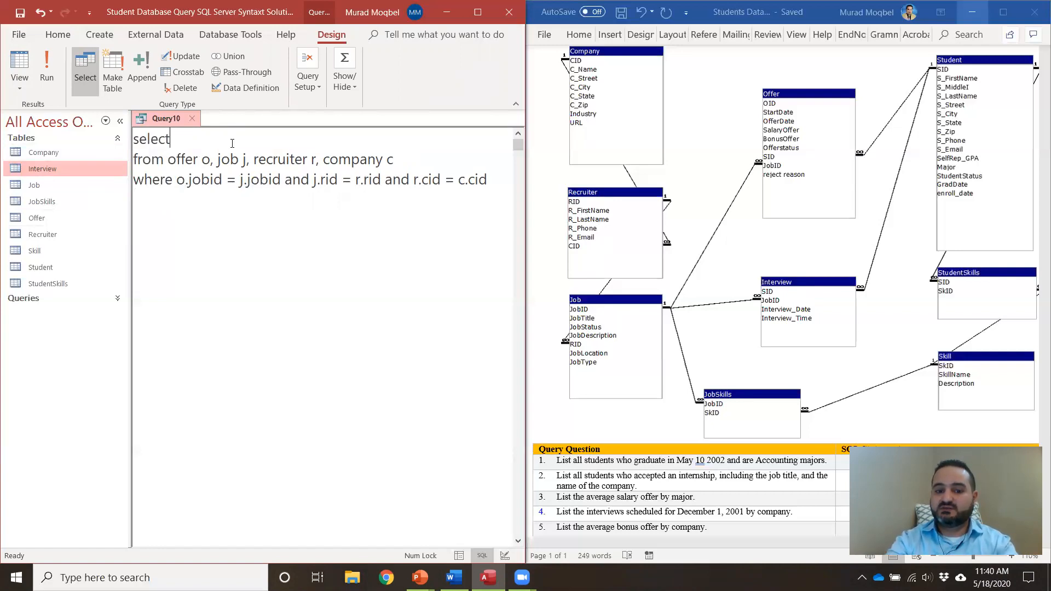
{"action": "type", "text": "c"}
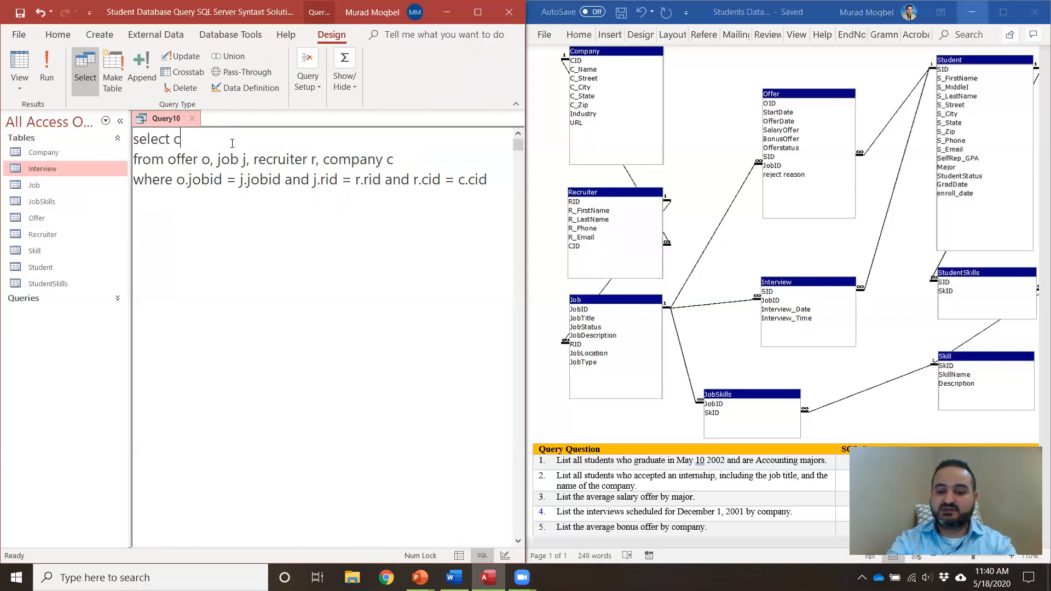
{"action": "type", "text": "_name,"}
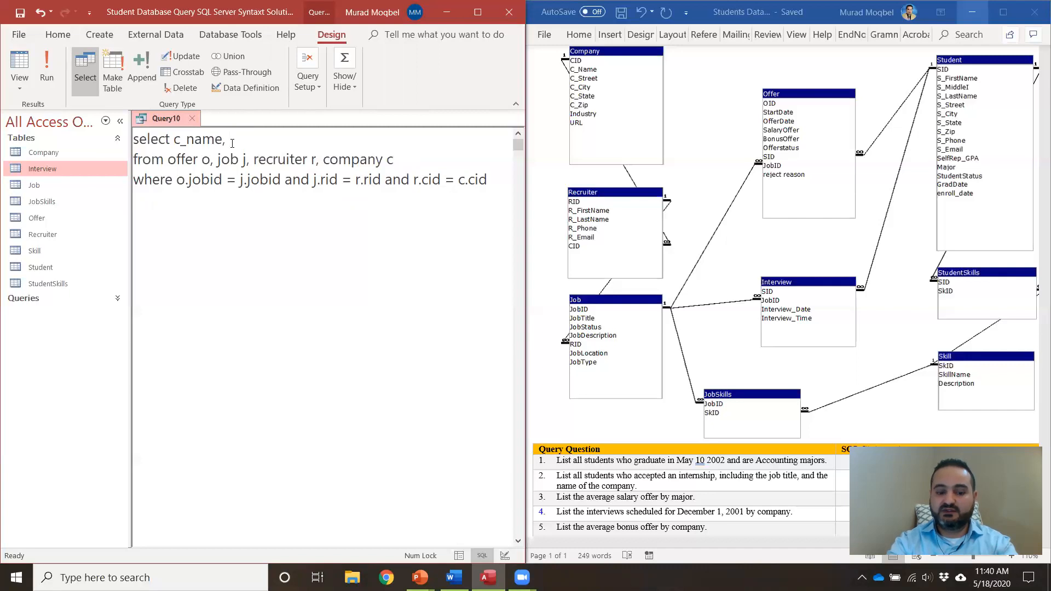
{"action": "type", "text": "jon"}
{"action": "key", "text": "BackSpace"}
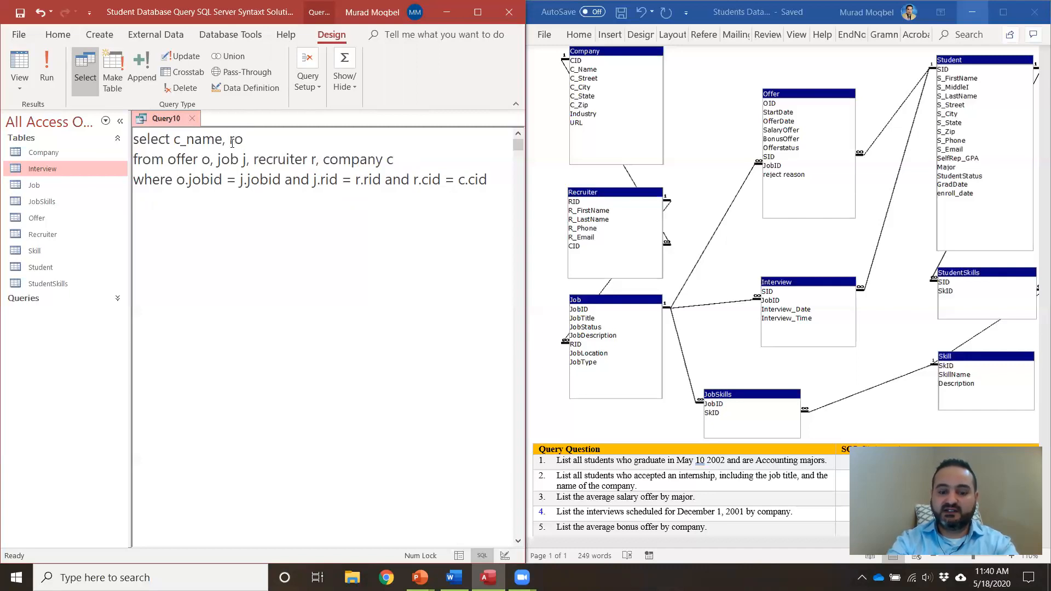
{"action": "type", "text": "und("}
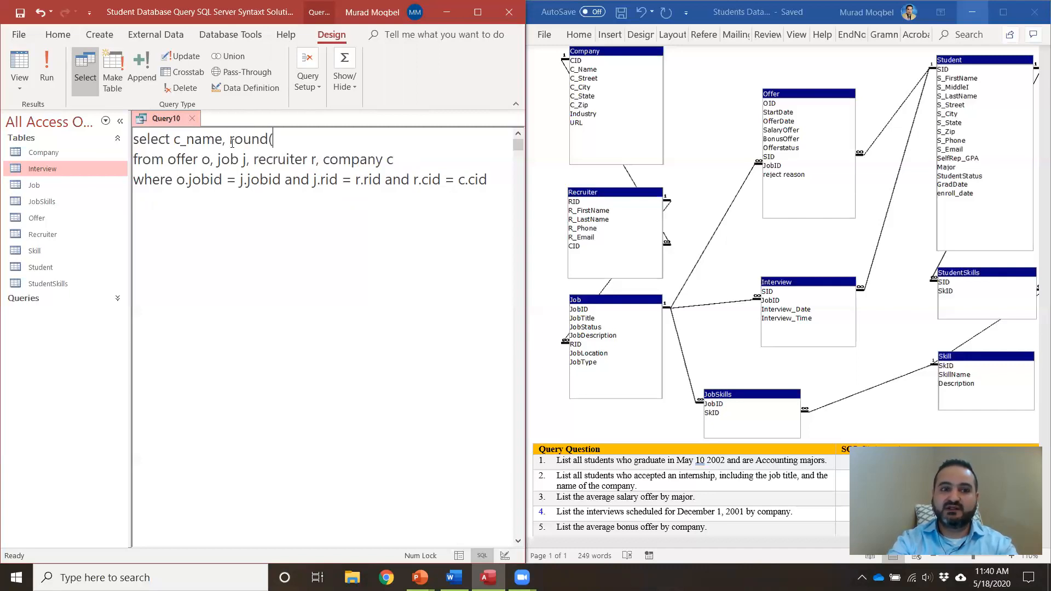
{"action": "type", "text": "avg("}
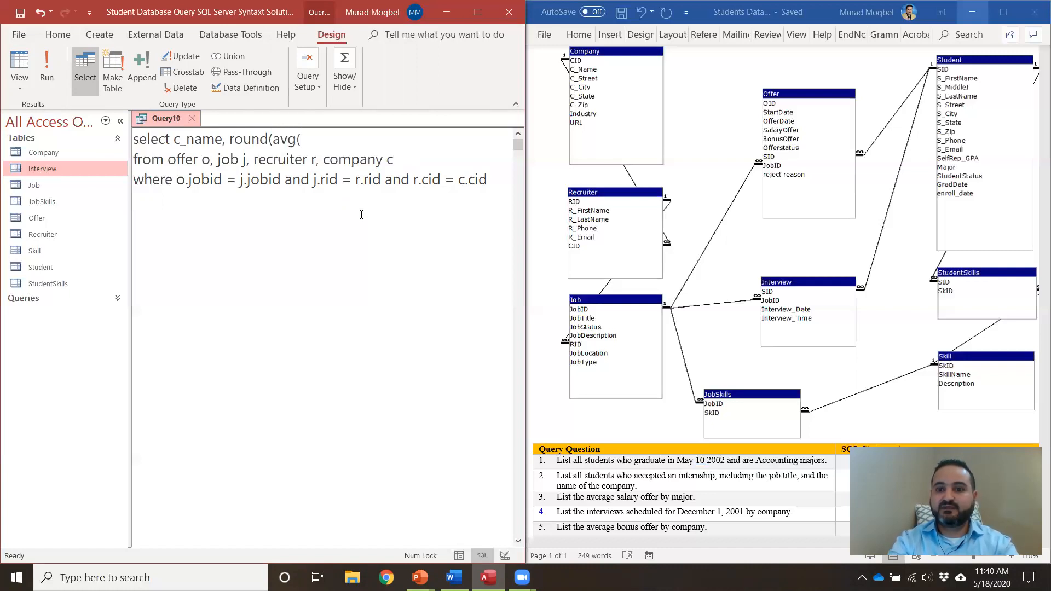
{"action": "type", "text": "bon"}
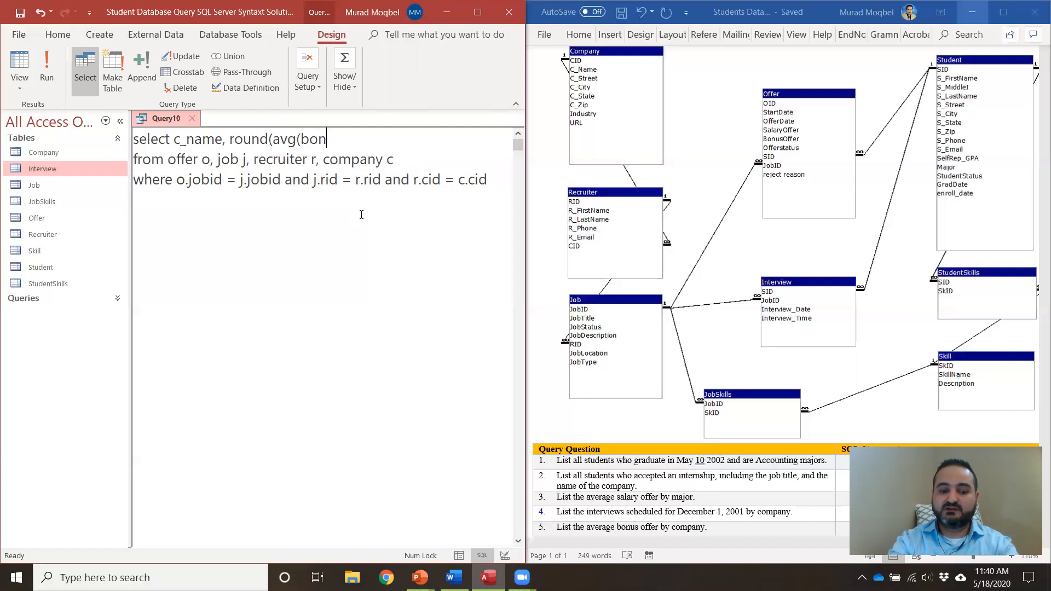
{"action": "type", "text": "usoffer"}
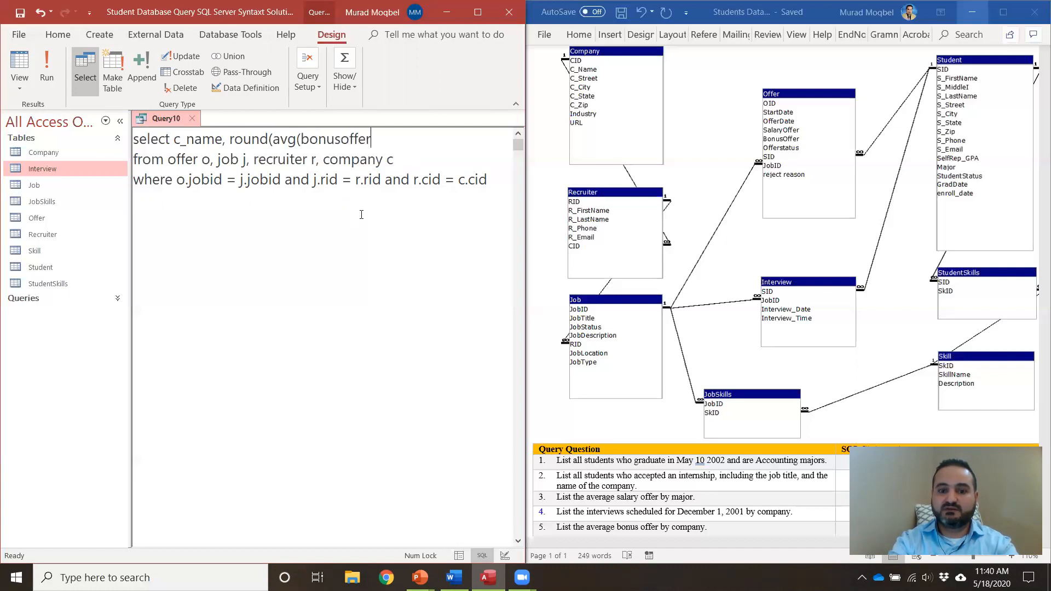
{"action": "type", "text": ") as A"}
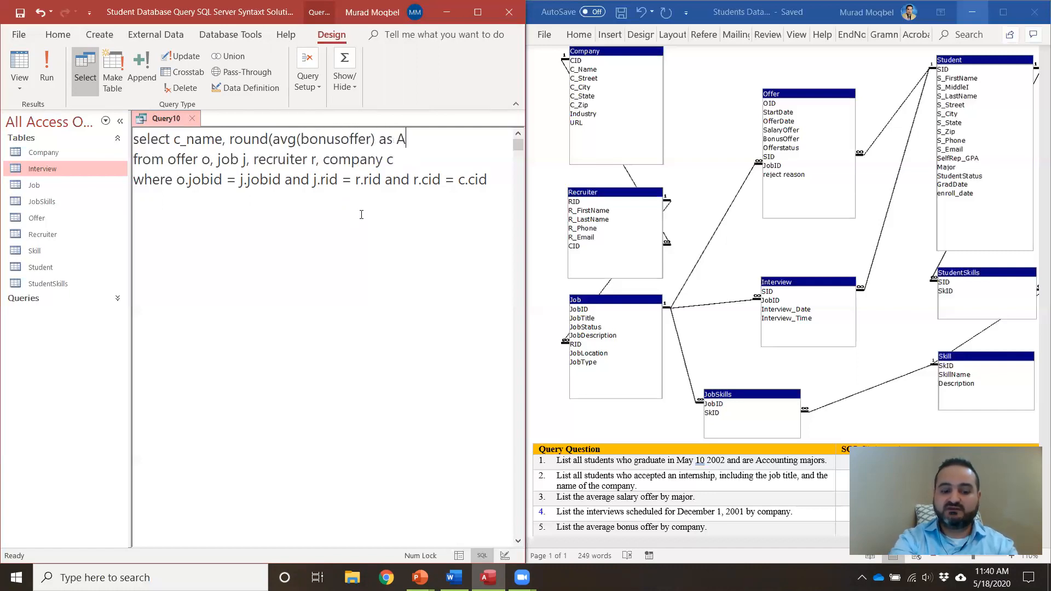
{"action": "type", "text": "VG"}
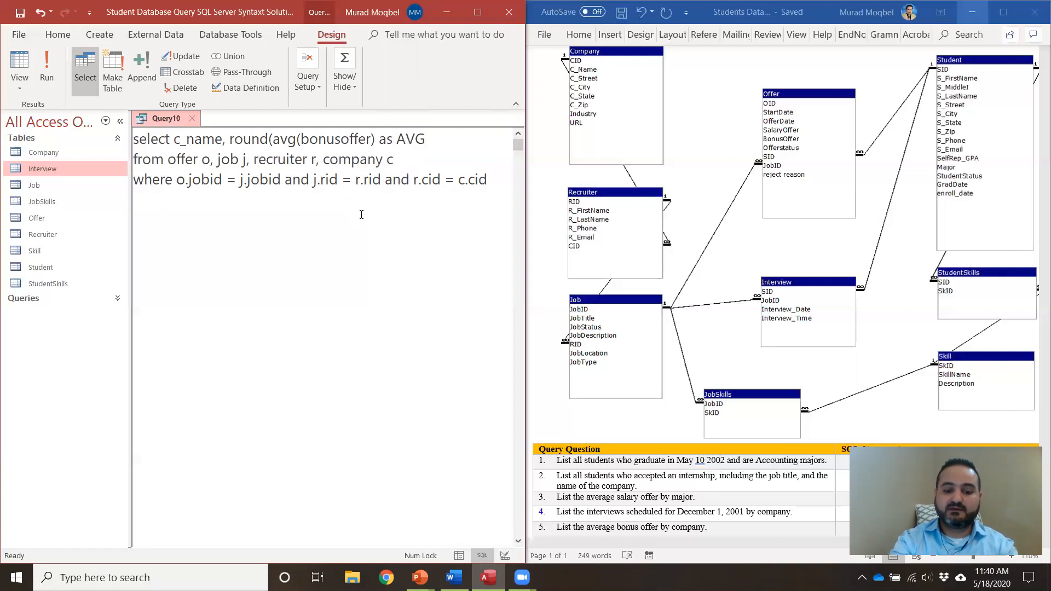
{"action": "type", "text": "Bonus"}
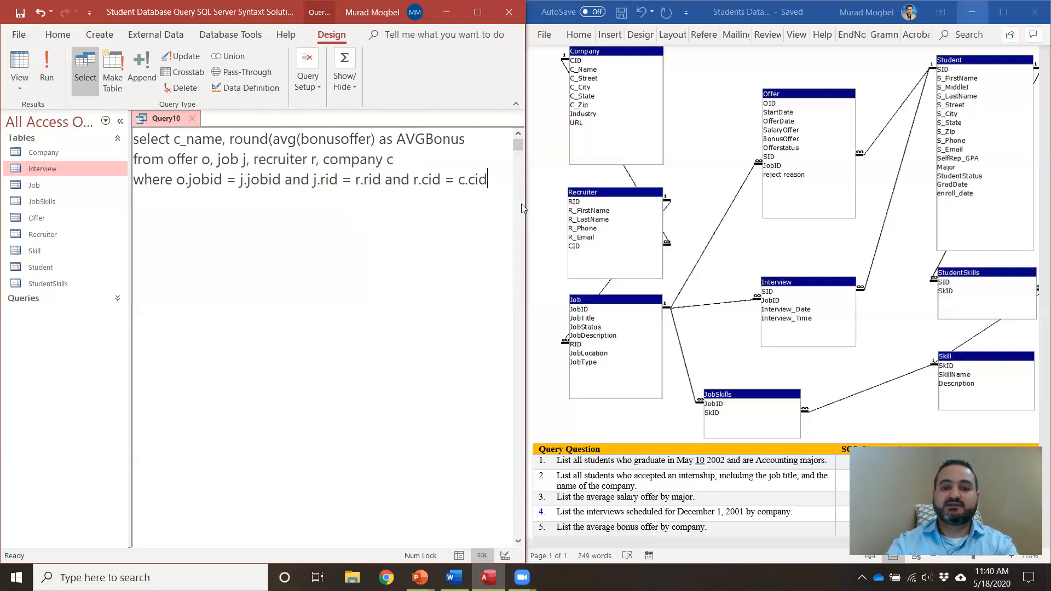
{"action": "key", "text": "Return"}
{"action": "type", "text": "and"}
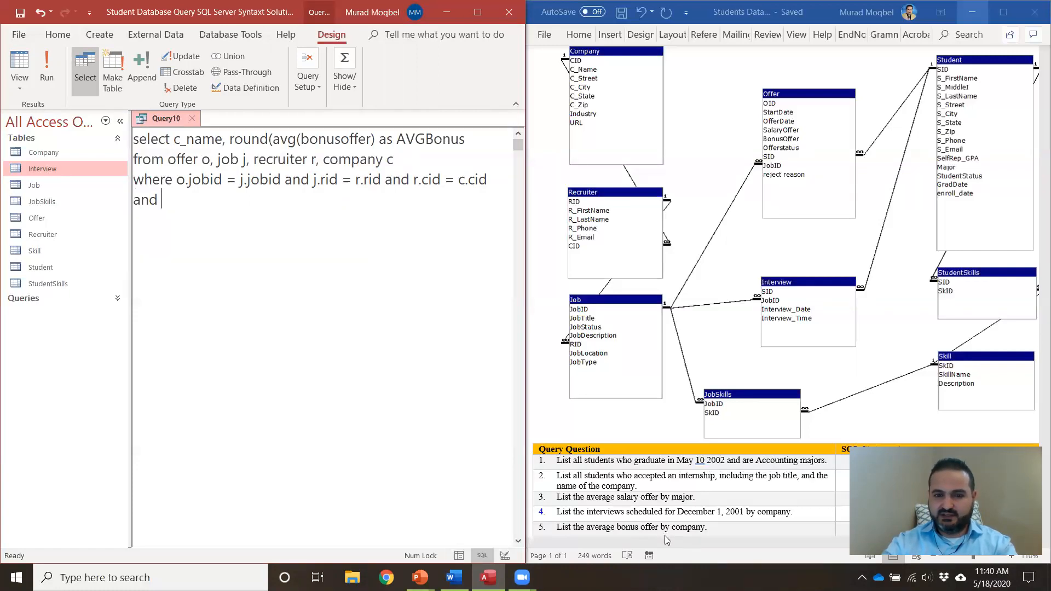
{"action": "key", "text": "BackSpace"}
{"action": "key", "text": "BackSpace"}
{"action": "key", "text": "BackSpace"}
{"action": "key", "text": "BackSpace"}
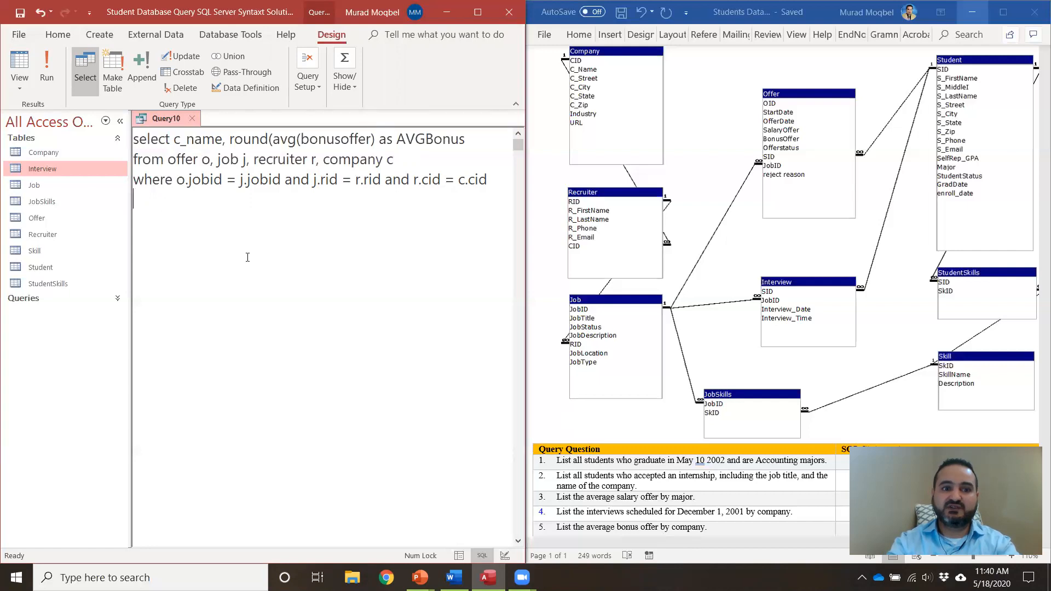
- Add "group by c_name" as the last line of the query and try to run it
{"action": "type", "text": "grou"}
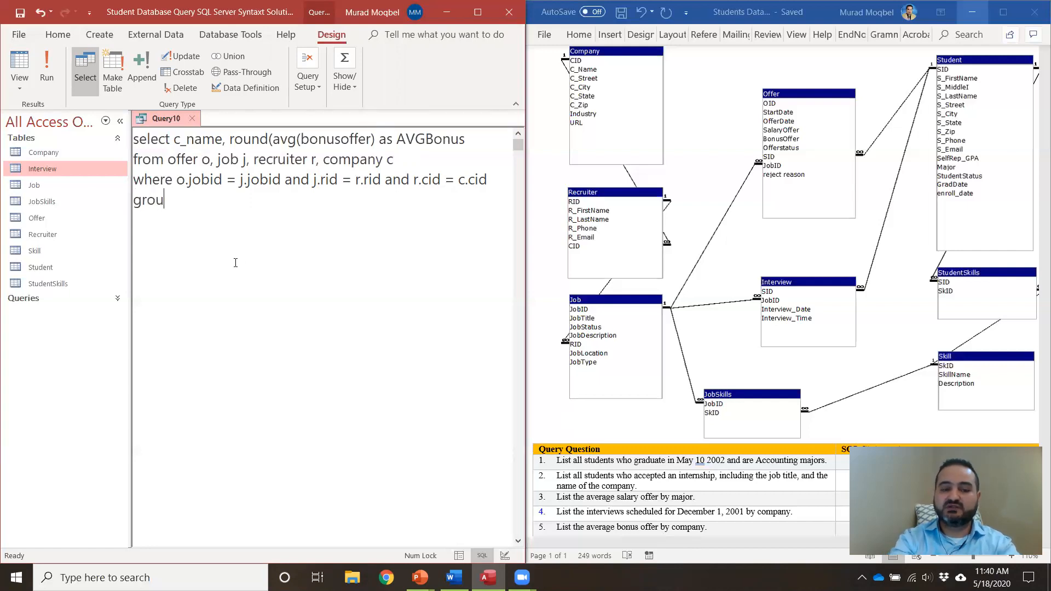
{"action": "type", "text": "p b"}
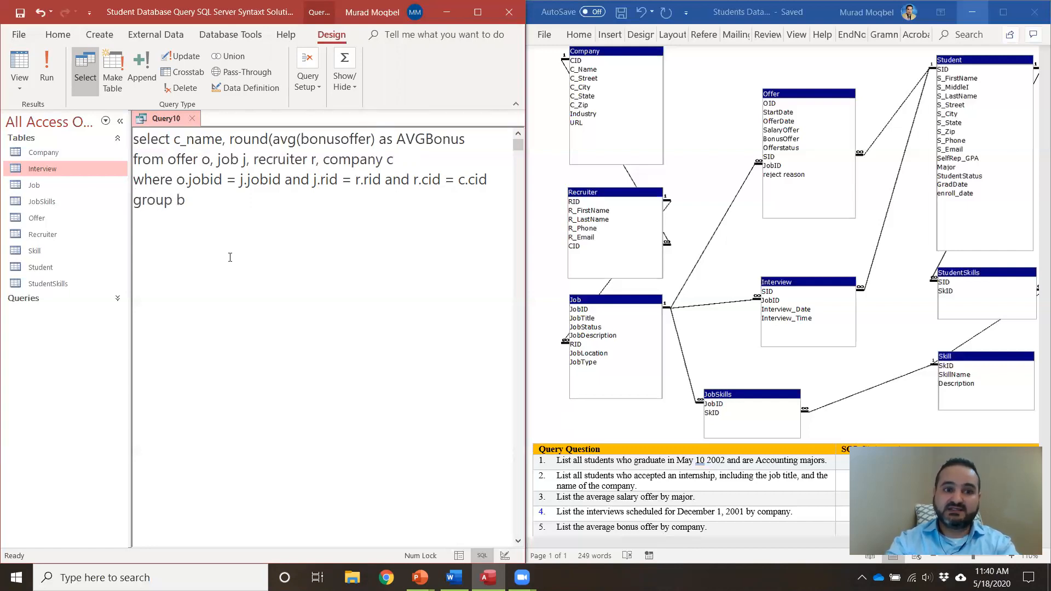
{"action": "double_click", "coordinate": [218, 138]}
{"action": "left_click", "coordinate": [192, 140]}
{"action": "left_click_drag", "start_coordinate": [176, 141], "coordinate": [204, 141]}
{"action": "left_click_drag", "start_coordinate": [197, 204], "coordinate": [138, 200]}
{"action": "left_click", "coordinate": [200, 200]}
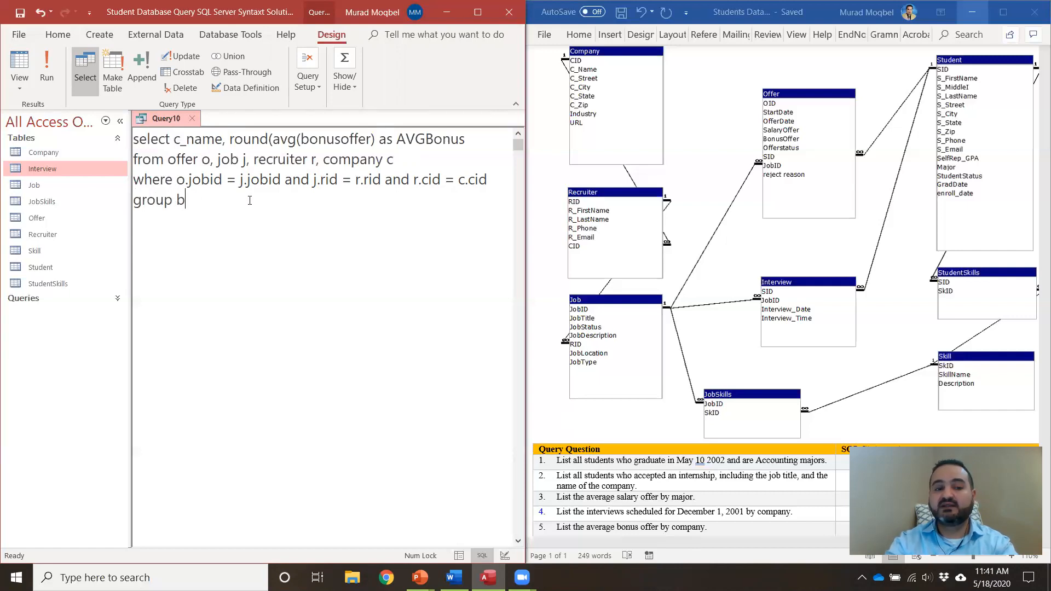
{"action": "type", "text": "y c_name"}
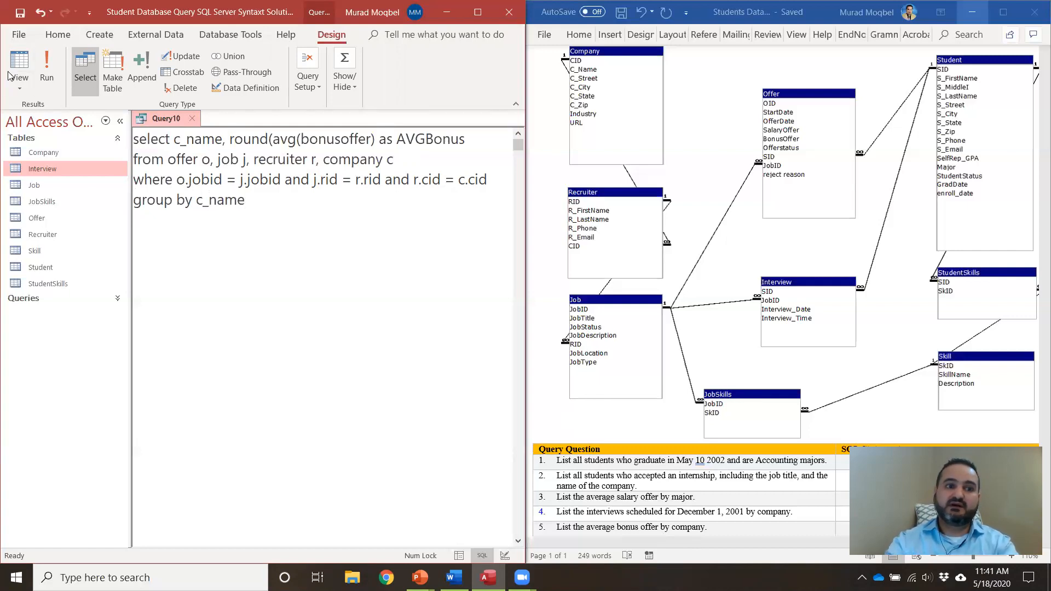
{"action": "left_click", "coordinate": [48, 74]}
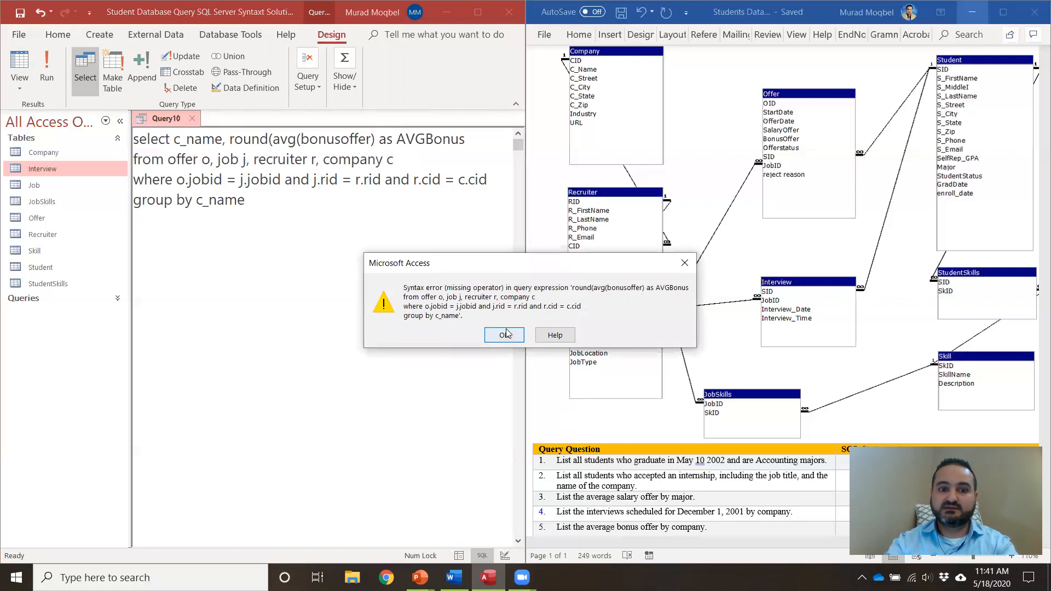
{"action": "left_click", "coordinate": [506, 335]}
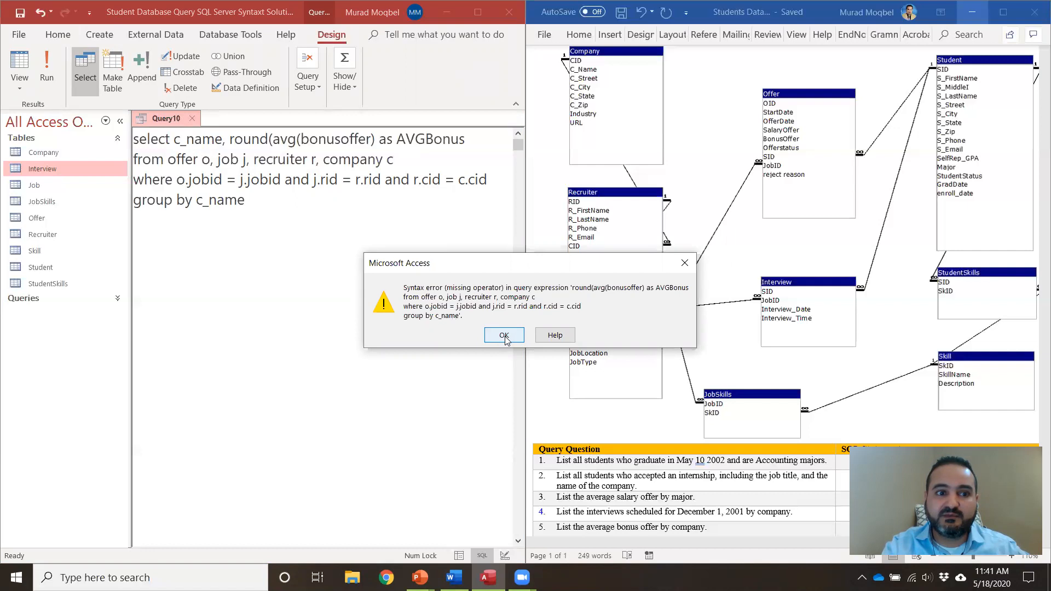
{"action": "left_click", "coordinate": [504, 336]}
- Complete the round function as "round(avg(bonusoffer),0)" in the select line and run the query
{"action": "left_click", "coordinate": [338, 159]}
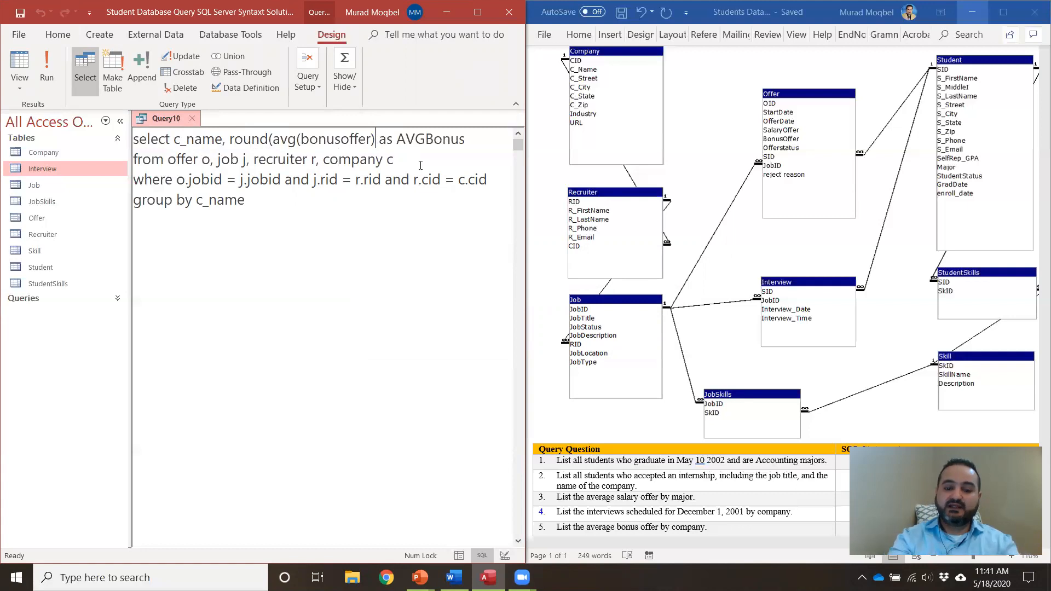
{"action": "type", "text": ","}
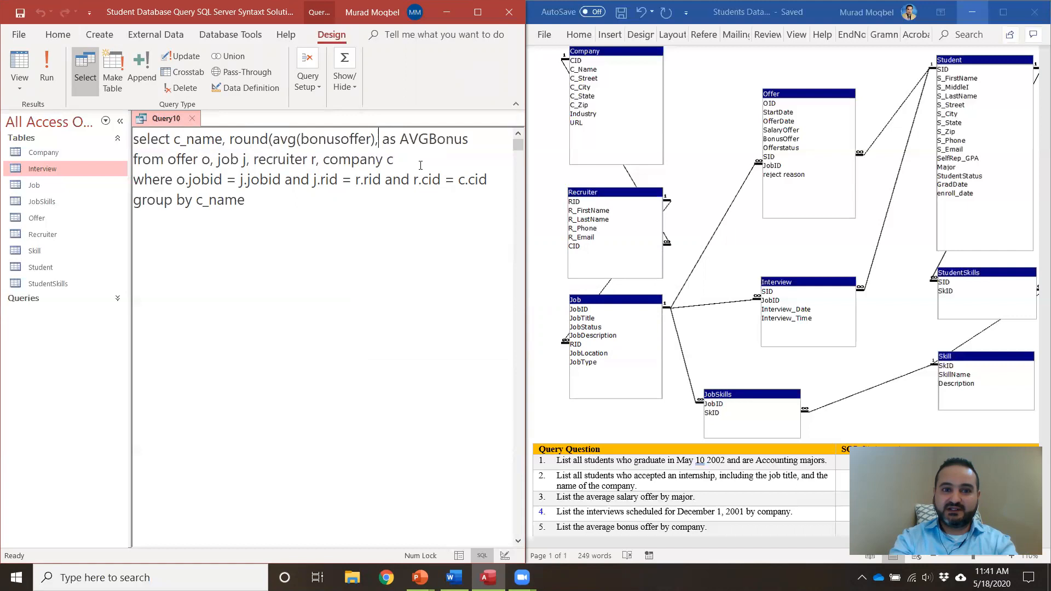
{"action": "type", "text": "0)"}
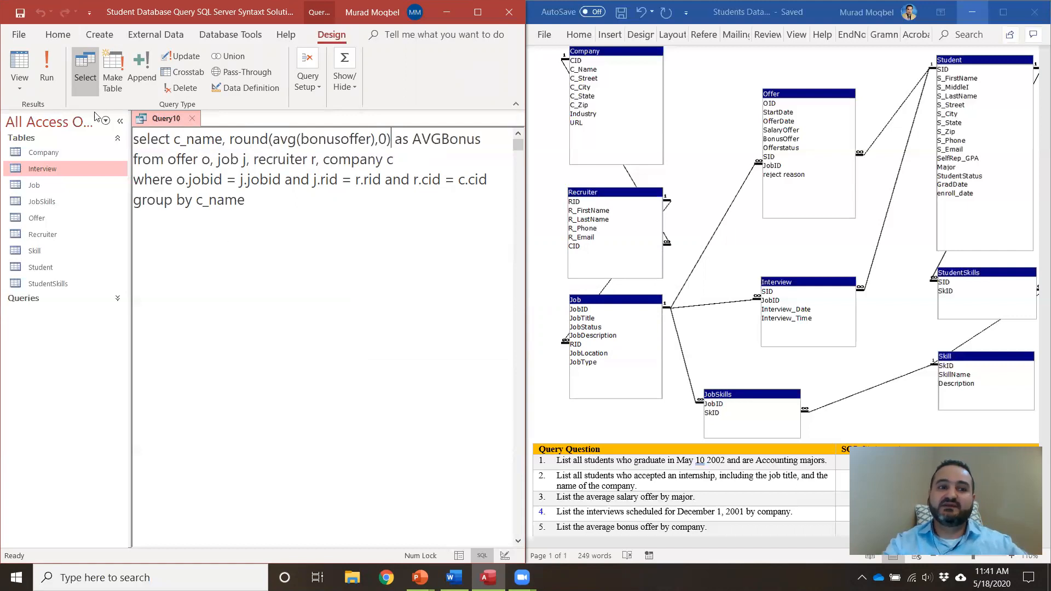
{"action": "left_click", "coordinate": [47, 66]}
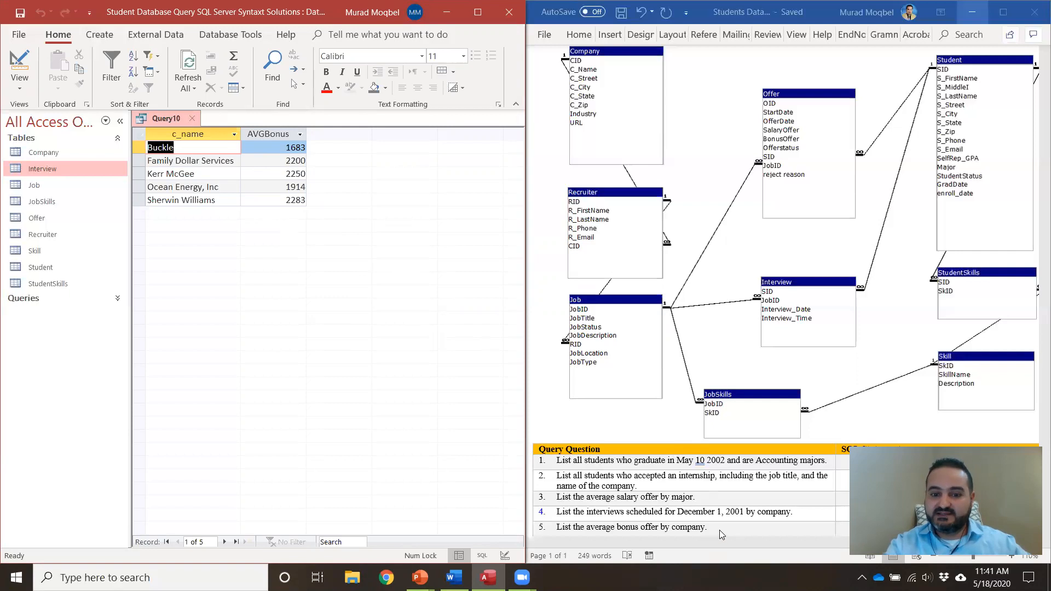
- Read the question about currently available jobs in the Word document, and examine the job status values in the Access Job table
{"action": "left_click", "coordinate": [637, 526]}
{"action": "scroll", "coordinate": [699, 520], "scroll_direction": "down", "scroll_amount": 1}
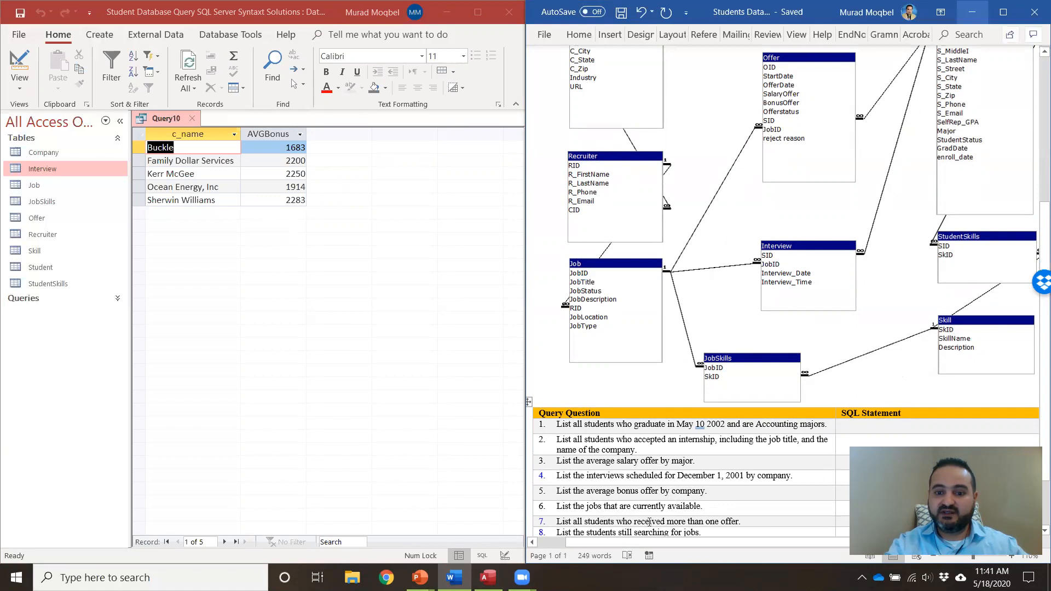
{"action": "scroll", "coordinate": [751, 335], "scroll_direction": "up", "scroll_amount": 1}
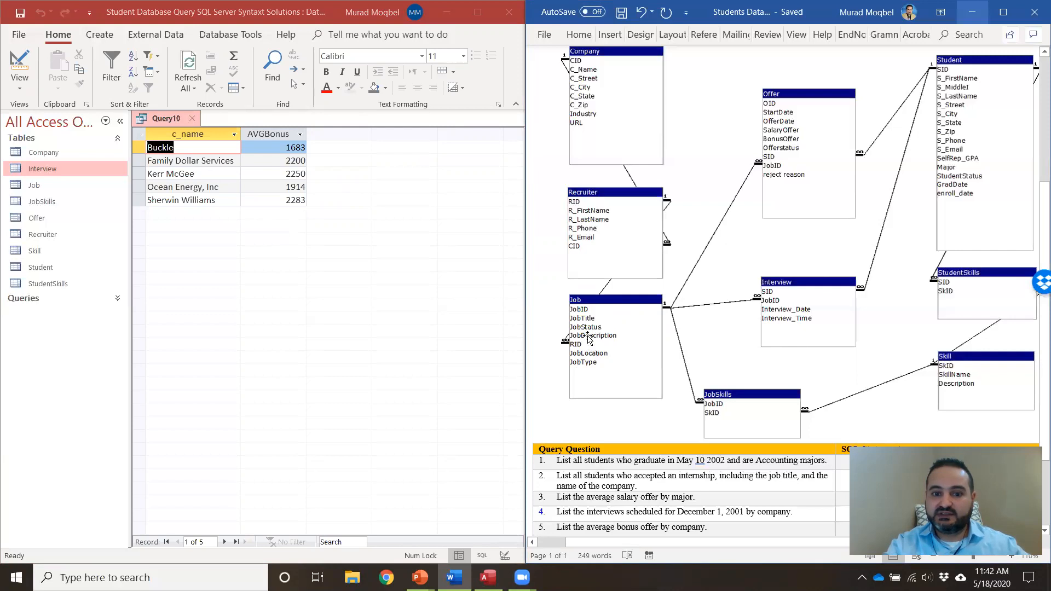
{"action": "double_click", "coordinate": [38, 186]}
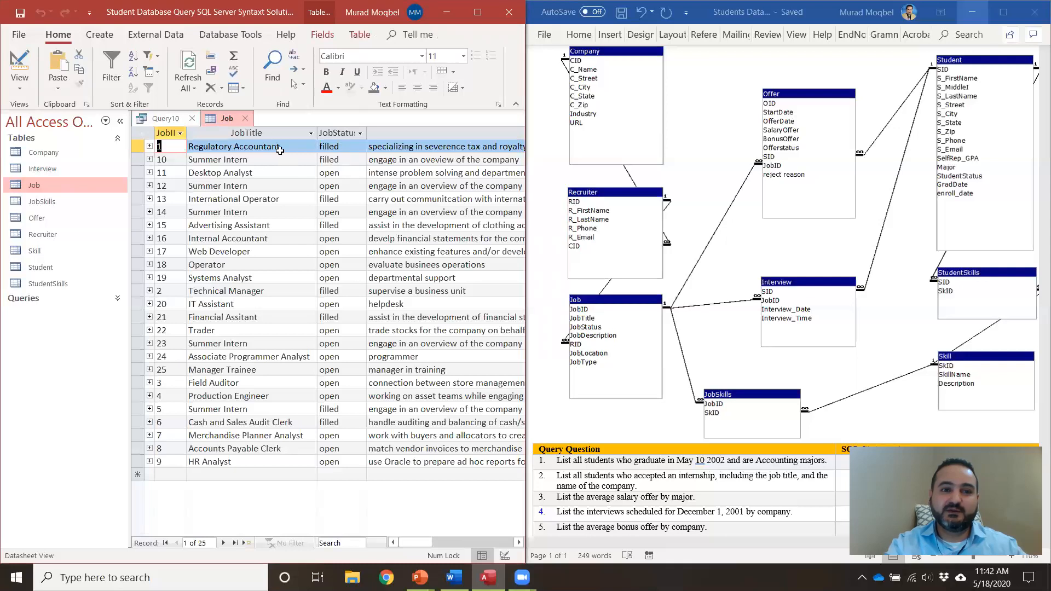
{"action": "left_click", "coordinate": [245, 121]}
- Return to the SQL text of Query10, clear the average bonus query, and start a new one with "select"
{"action": "left_click", "coordinate": [481, 555]}
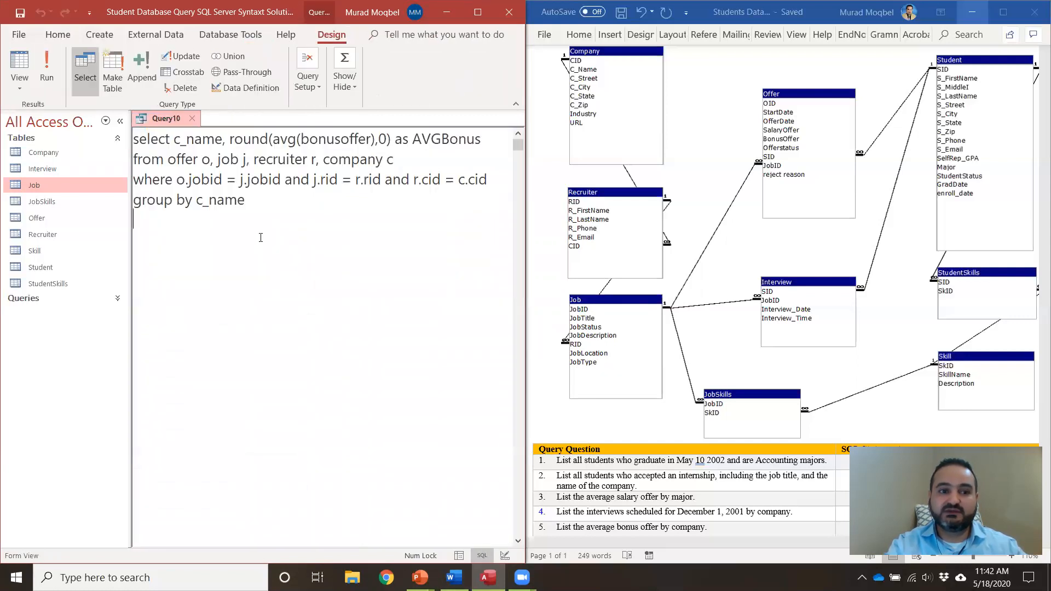
{"action": "left_click_drag", "start_coordinate": [227, 195], "coordinate": [134, 137]}
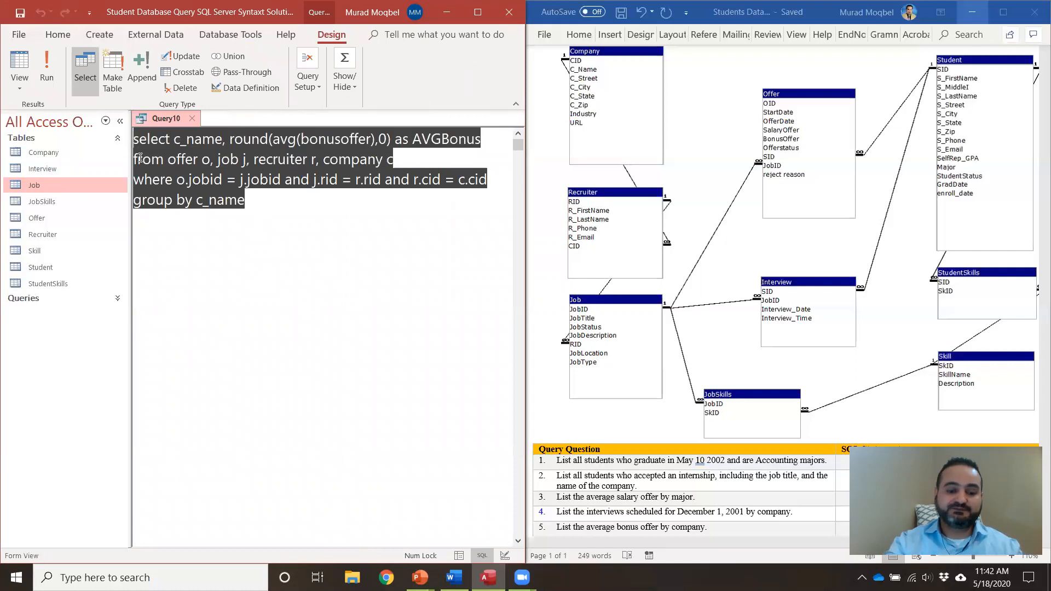
{"action": "key", "text": "BackSpace"}
{"action": "type", "text": "select"}
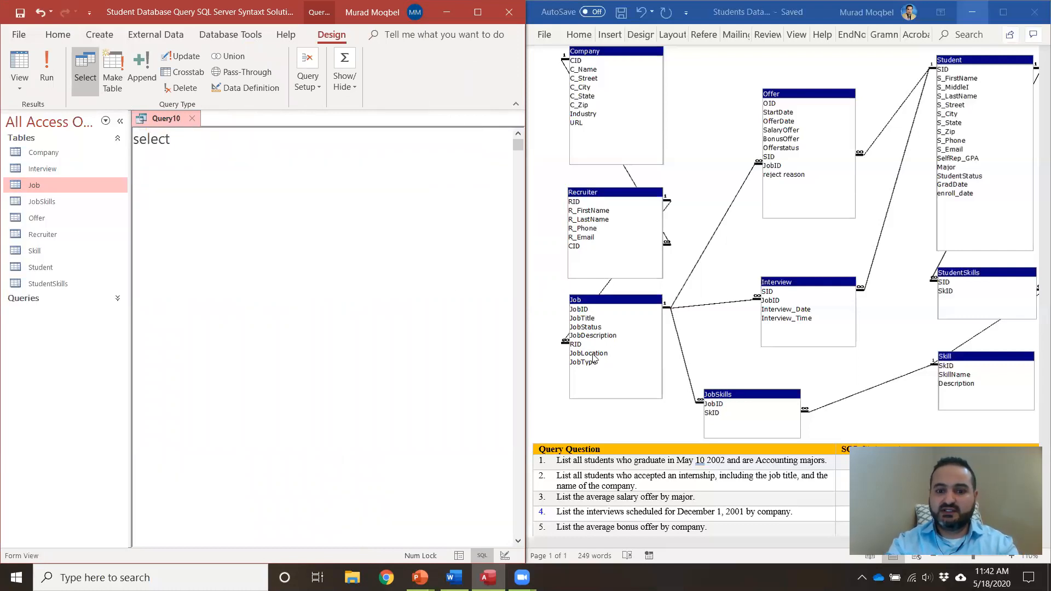
- Complete the query as select jobtitle from job where jobstatus = "open", with from on its own line, and run it
{"action": "scroll", "coordinate": [632, 464], "scroll_direction": "down", "scroll_amount": 1}
{"action": "scroll", "coordinate": [632, 464], "scroll_direction": "down", "scroll_amount": 1}
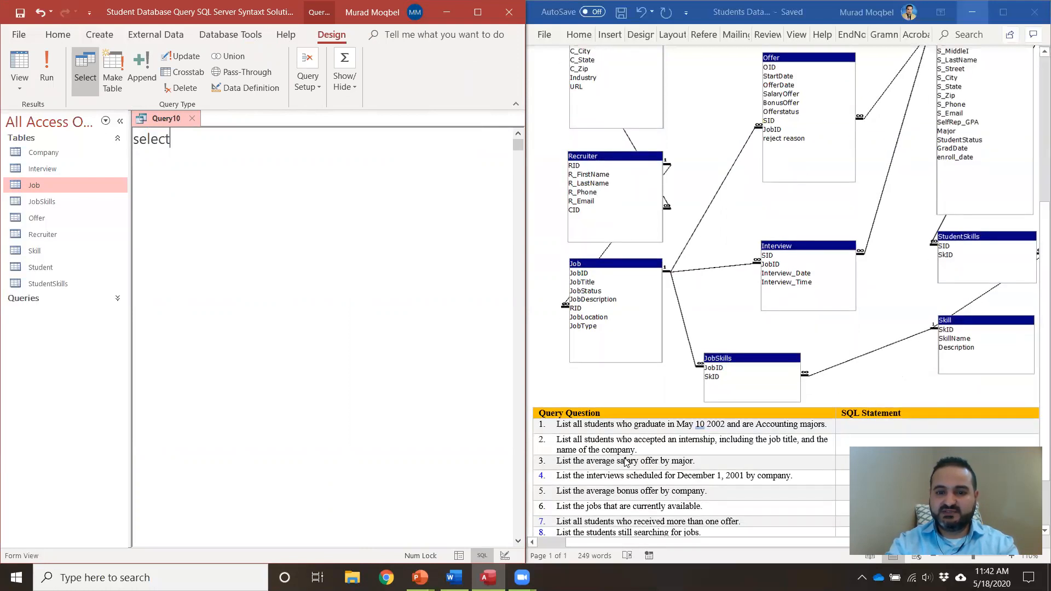
{"action": "scroll", "coordinate": [626, 463], "scroll_direction": "up", "scroll_amount": 3}
{"action": "type", "text": "j"}
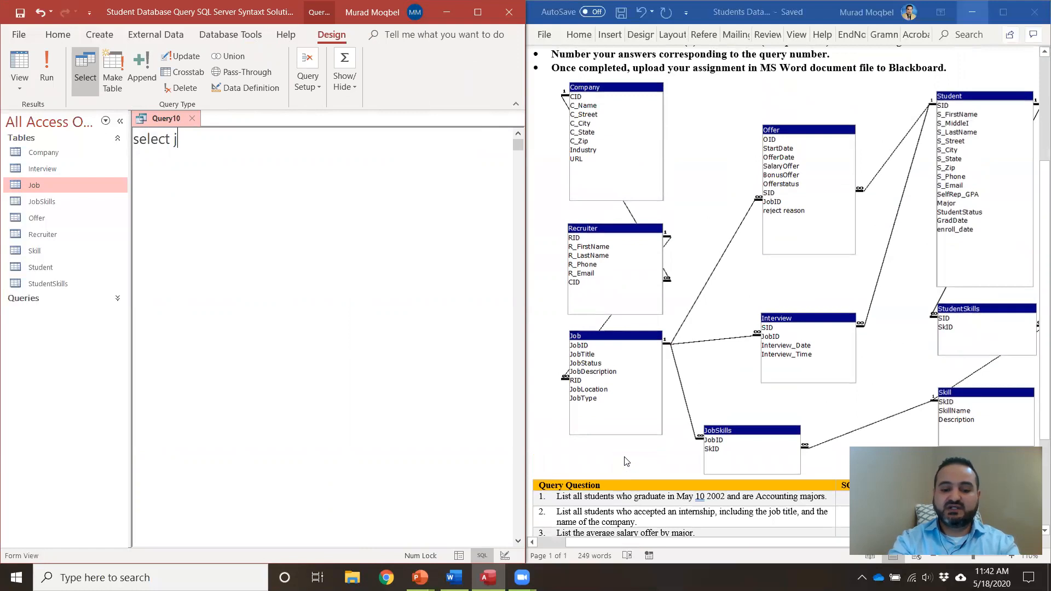
{"action": "type", "text": "obtitl"}
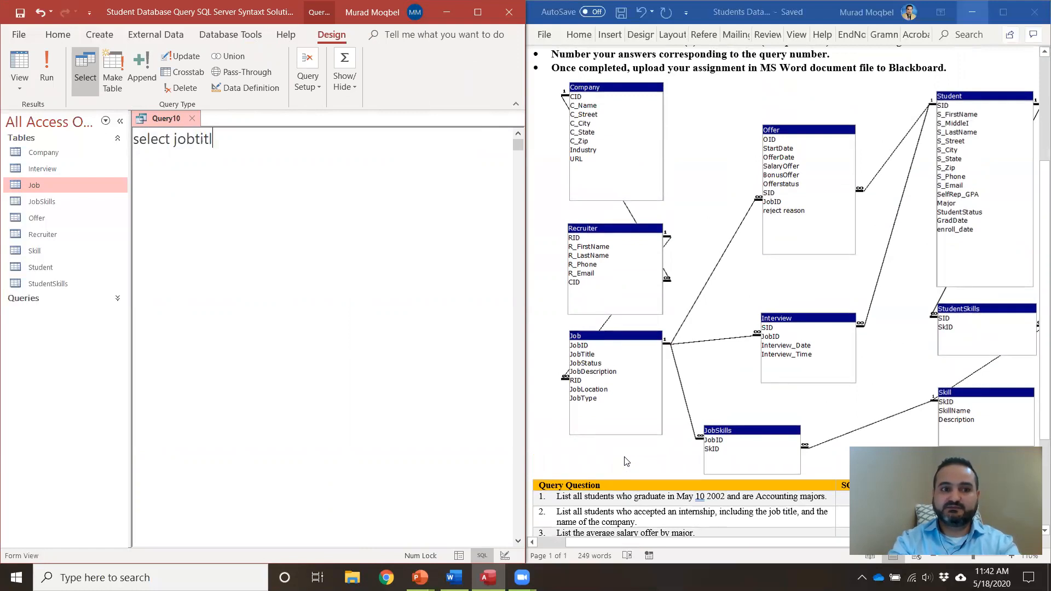
{"action": "type", "text": "e from job where "}
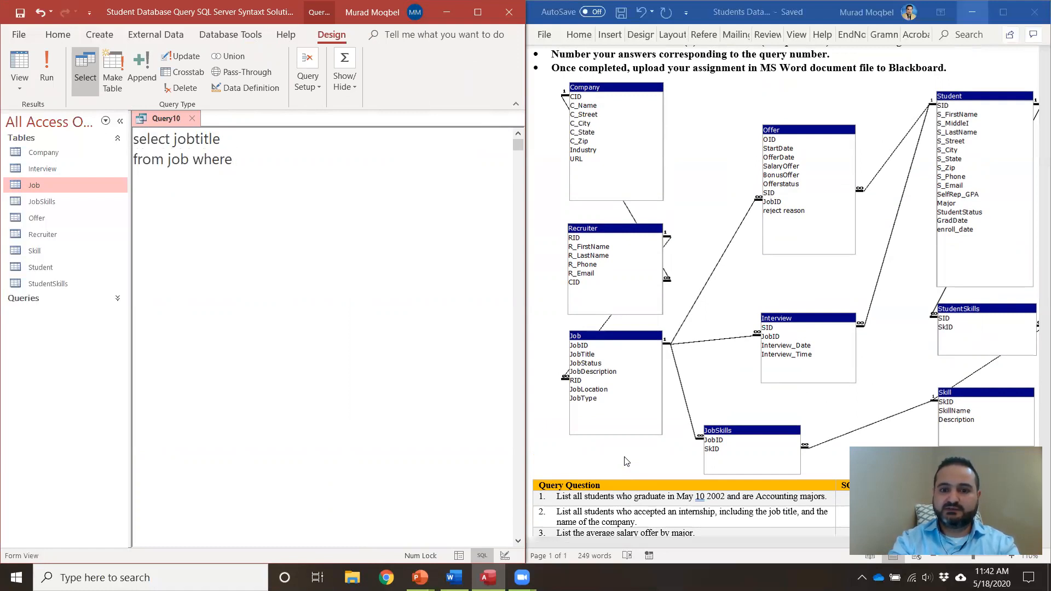
{"action": "type", "text": "jobs"}
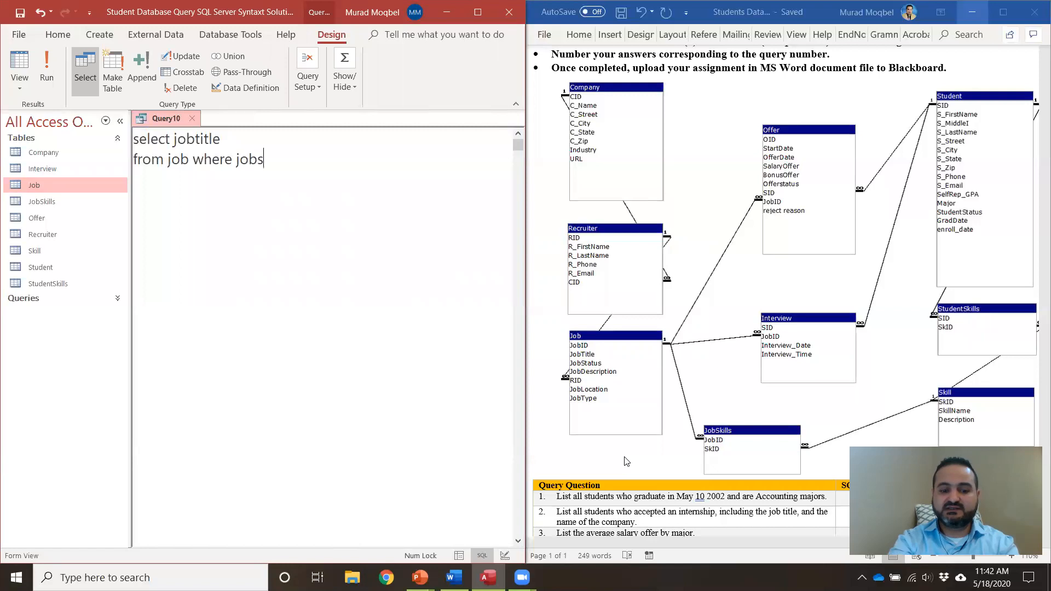
{"action": "type", "text": "tatus = "}
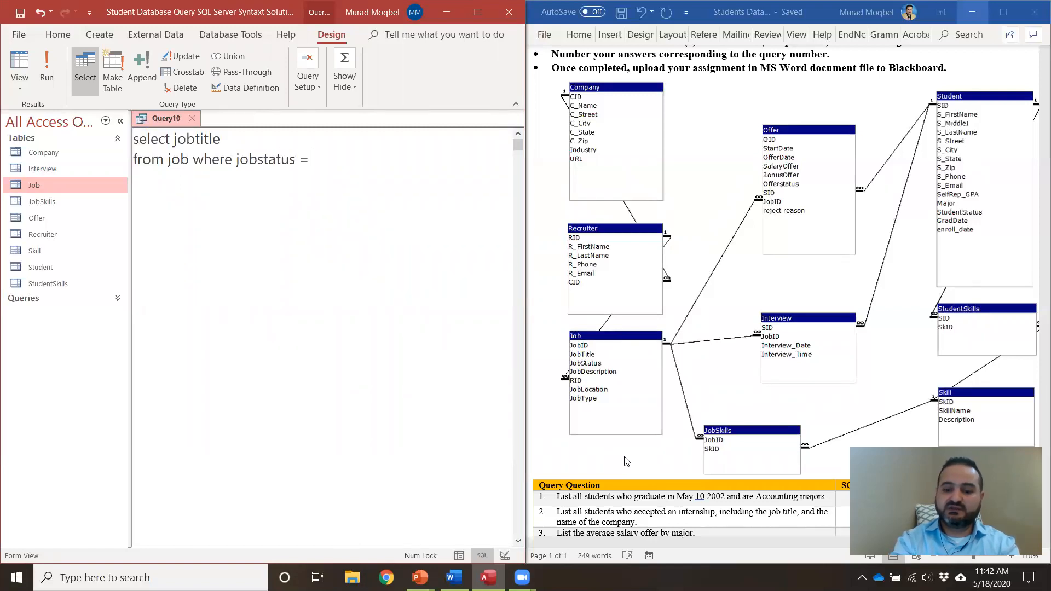
{"action": "type", "text": "\"open\""}
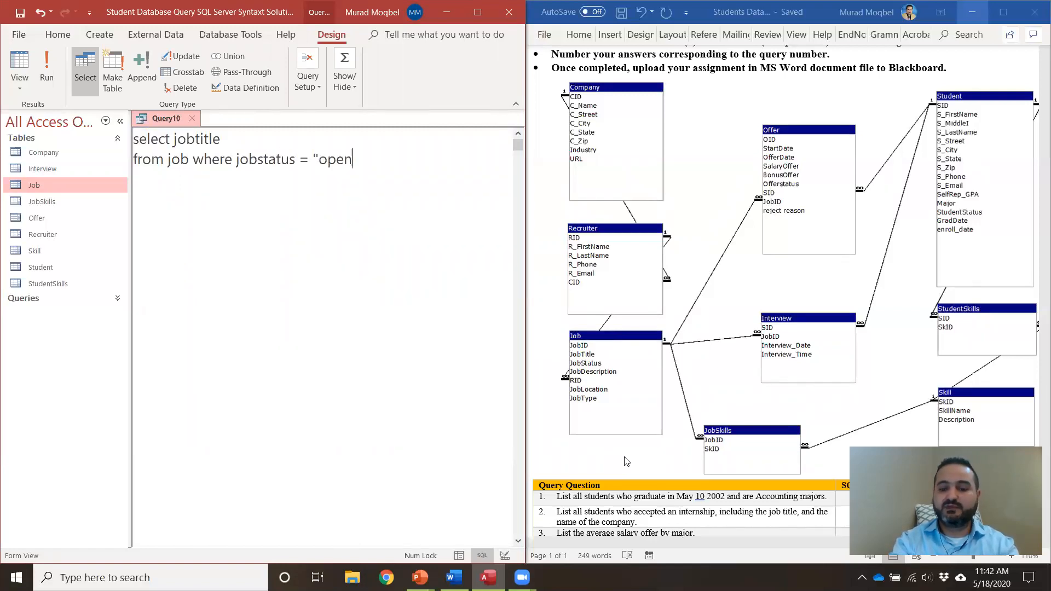
{"action": "left_click", "coordinate": [49, 82]}
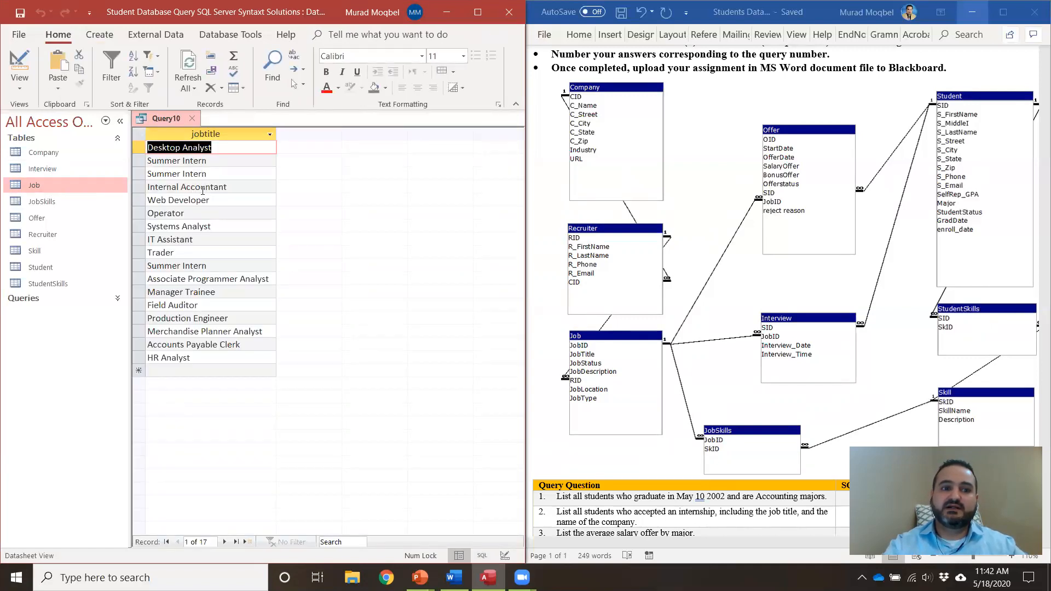
- Add "distinct" before jobtitle in the select line to remove duplicate job titles, and run the query again
{"action": "left_click", "coordinate": [211, 162]}
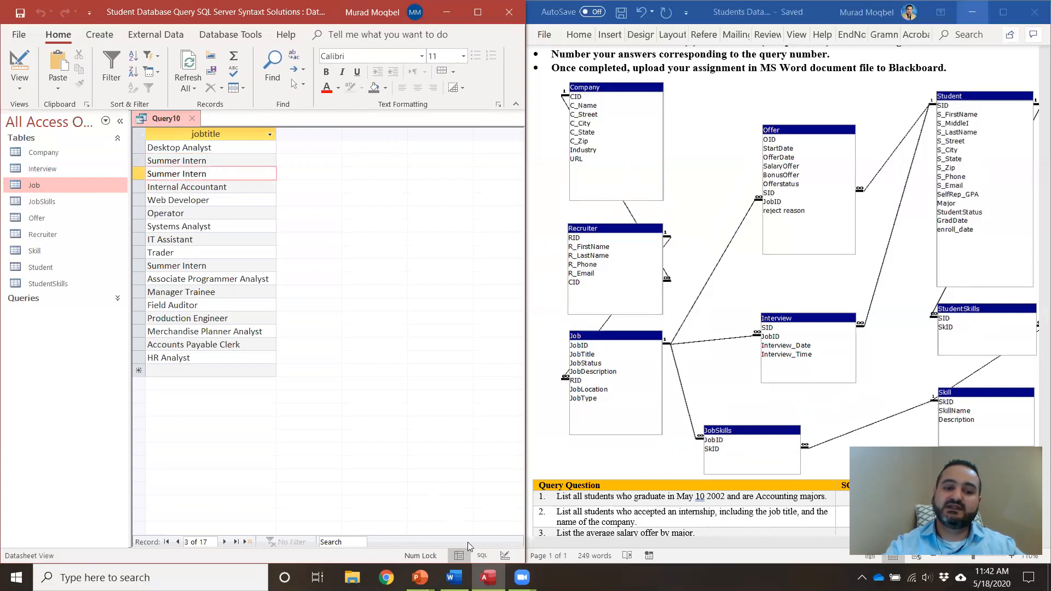
{"action": "left_click", "coordinate": [482, 554]}
{"action": "left_click", "coordinate": [171, 139]}
{"action": "type", "text": "distinct jobtitle"}
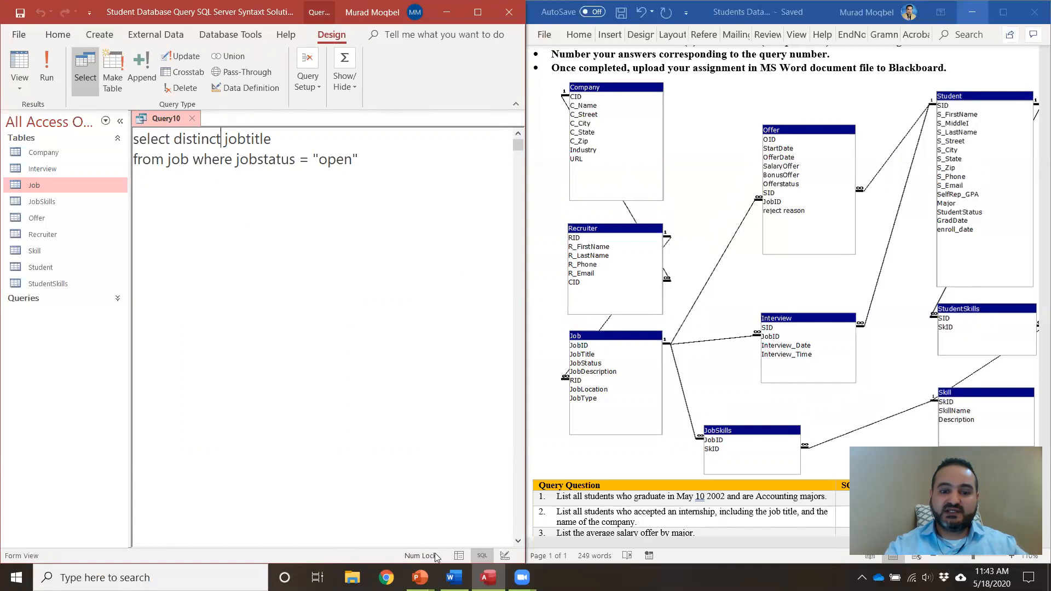
{"action": "left_click", "coordinate": [458, 556]}
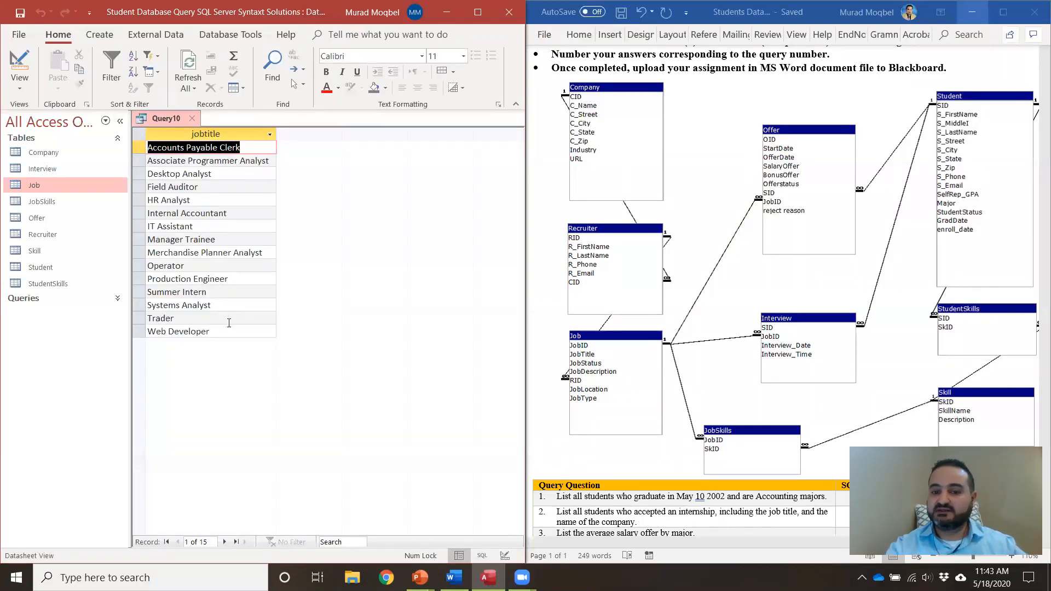
- Check the question about students who received more than one offer, and clear the available jobs query from the SQL text
{"action": "scroll", "coordinate": [629, 503], "scroll_direction": "down", "scroll_amount": 3}
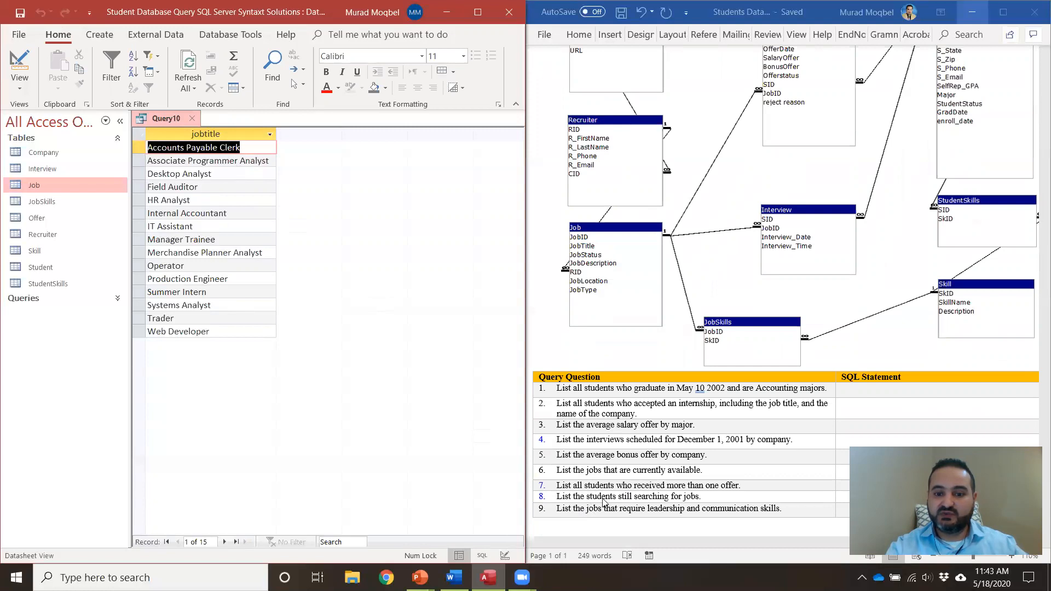
{"action": "scroll", "coordinate": [706, 503], "scroll_direction": "up", "scroll_amount": 3}
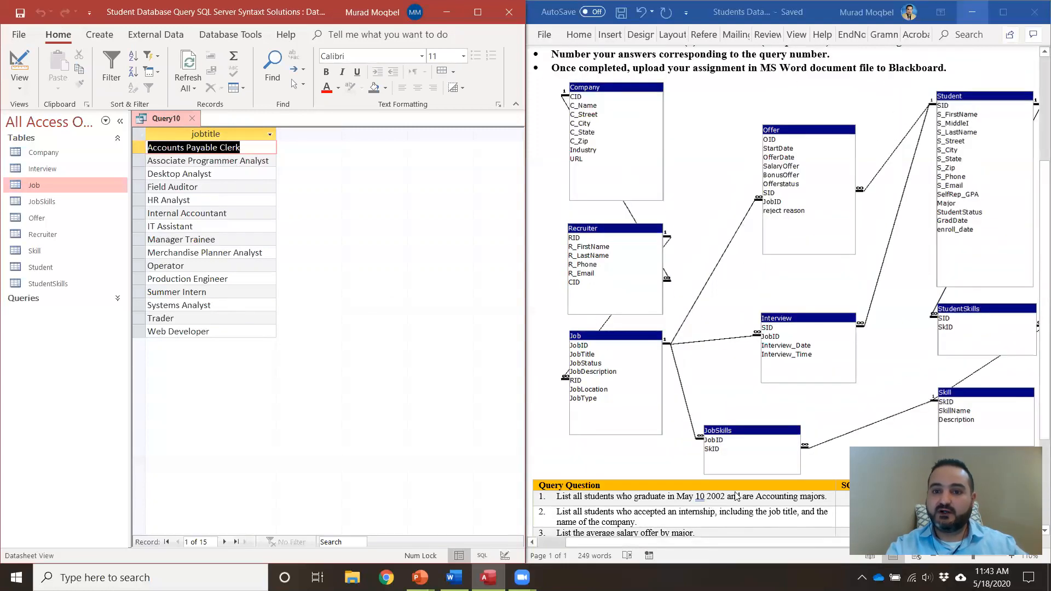
{"action": "left_click", "coordinate": [481, 556]}
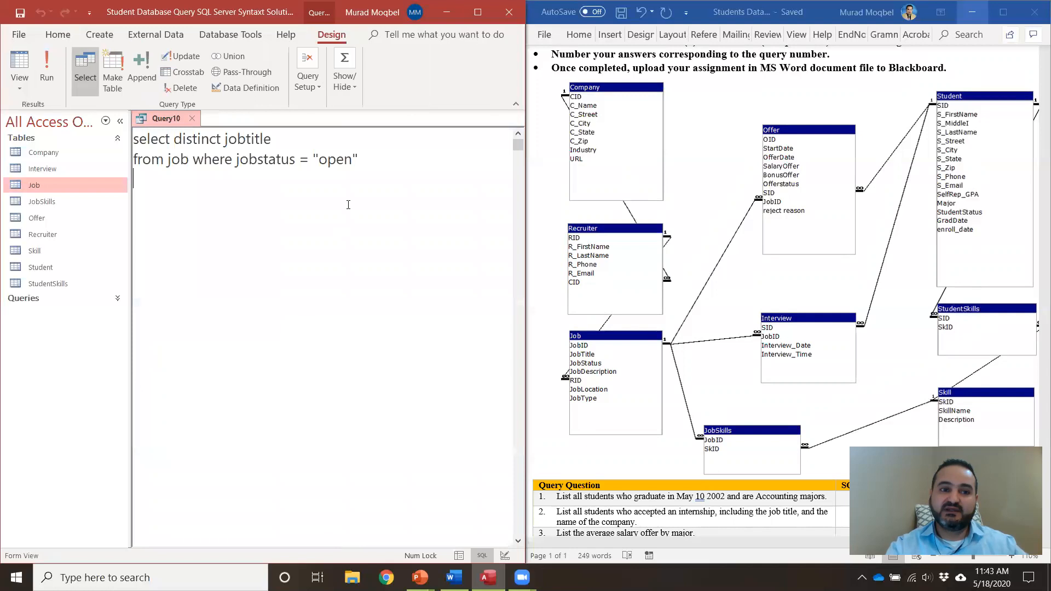
{"action": "left_click_drag", "start_coordinate": [359, 158], "coordinate": [55, 137]}
{"action": "key", "text": "Delete"}
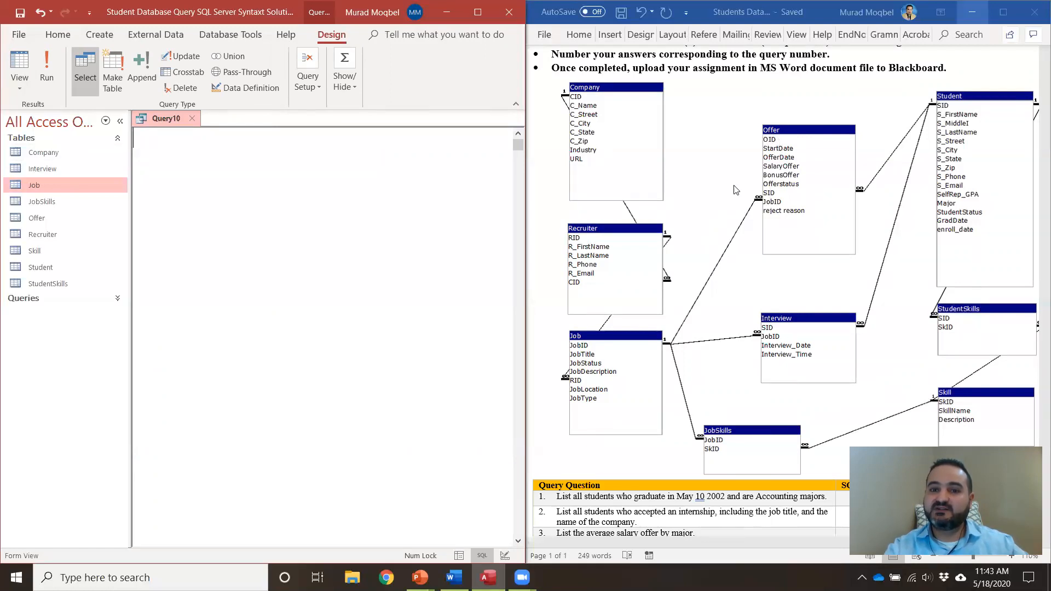
- Start the multiple-offers query with "select s_lastname, " in the empty SQL text
{"action": "left_click", "coordinate": [221, 157]}
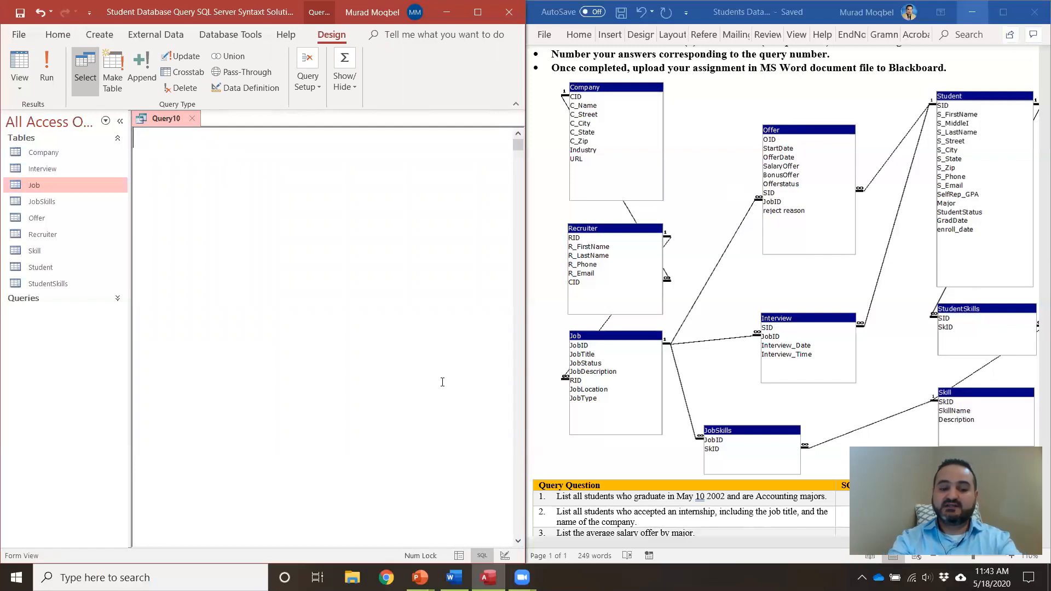
{"action": "type", "text": "select "}
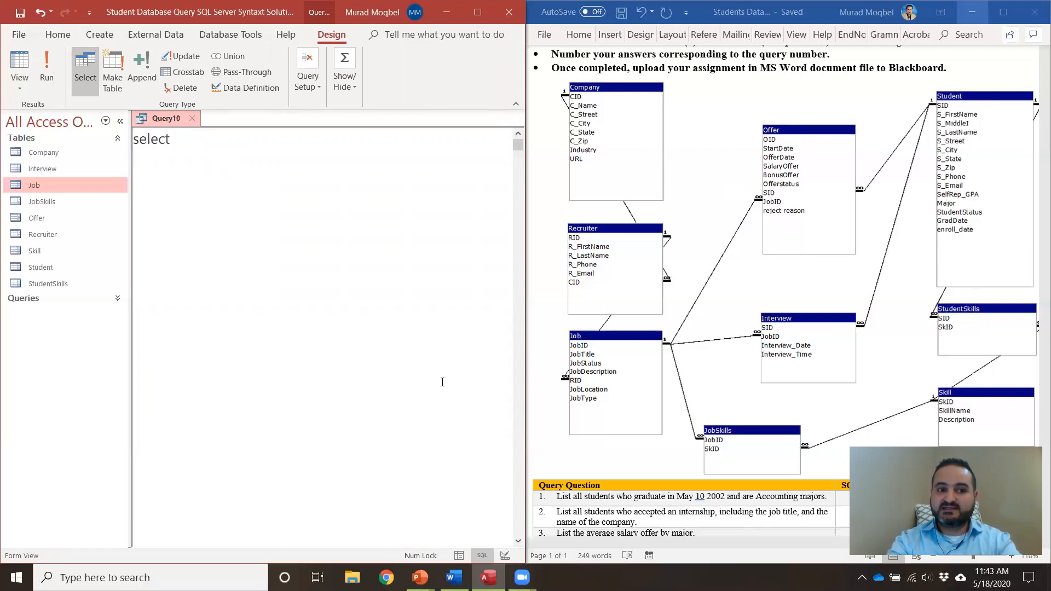
{"action": "type", "text": "s_"}
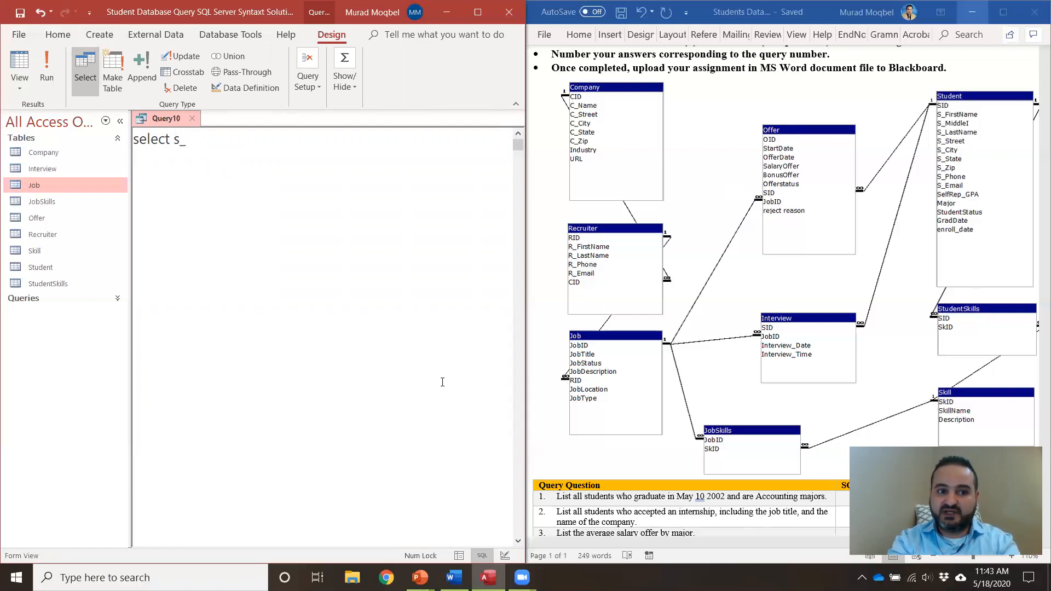
{"action": "type", "text": "lastname"}
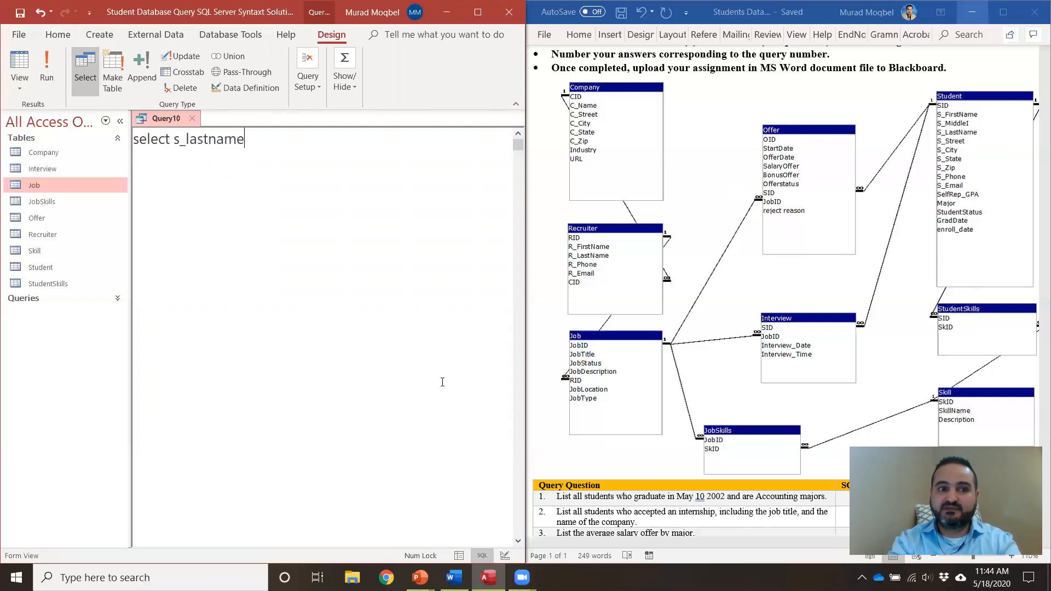
{"action": "type", "text": ", "}
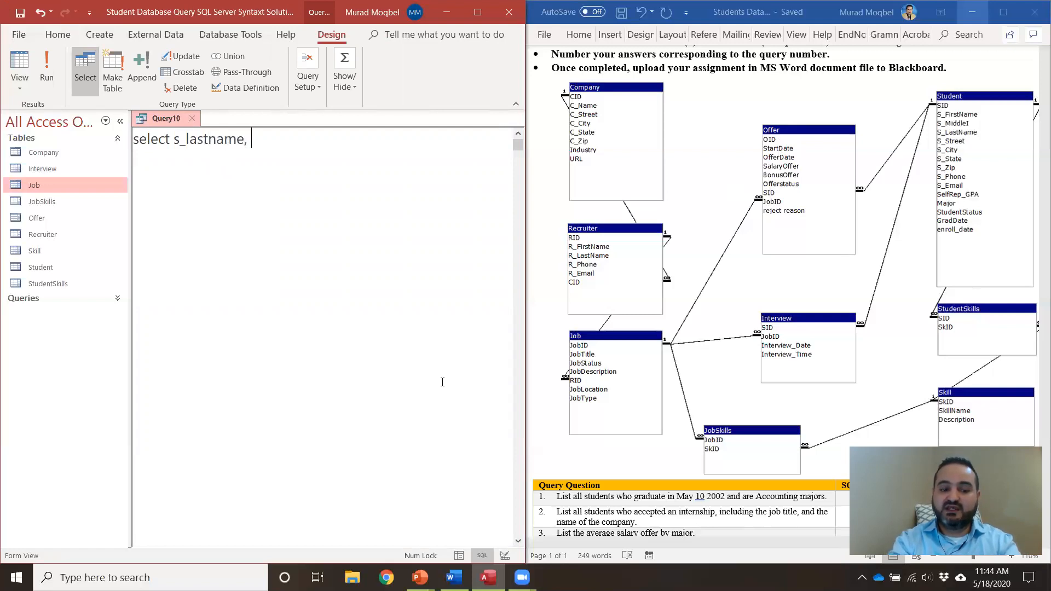
- Complete the select line with the aggregate column "count(oid) as count" after s_lastname
{"action": "type", "text": "r"}
{"action": "type", "text": "ou"}
{"action": "key", "text": "BackSpace"}
{"action": "key", "text": "BackSpace"}
{"action": "key", "text": "BackSpace"}
{"action": "type", "text": "count"}
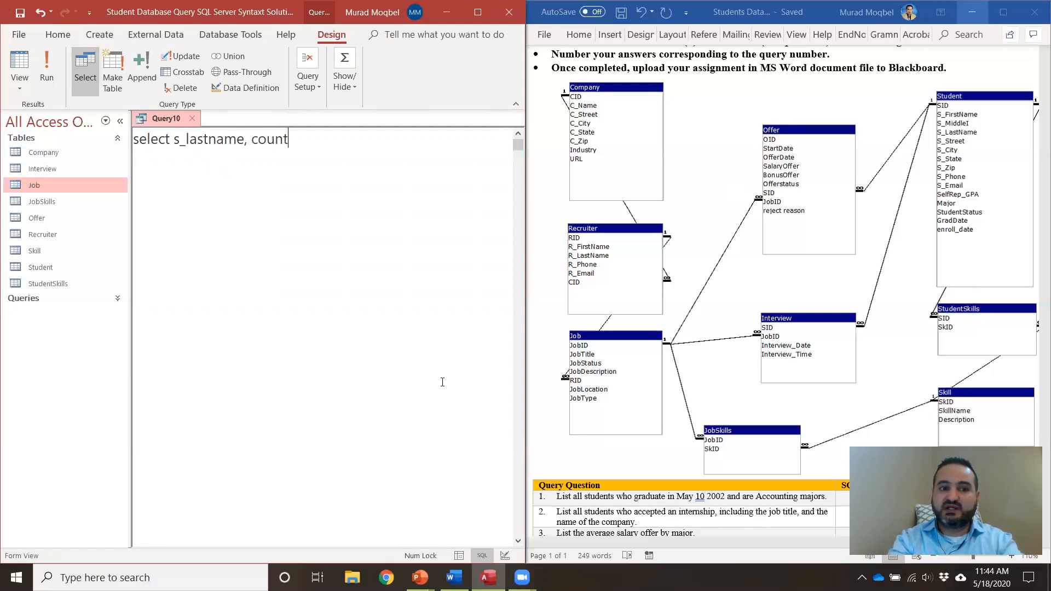
{"action": "type", "text": "("}
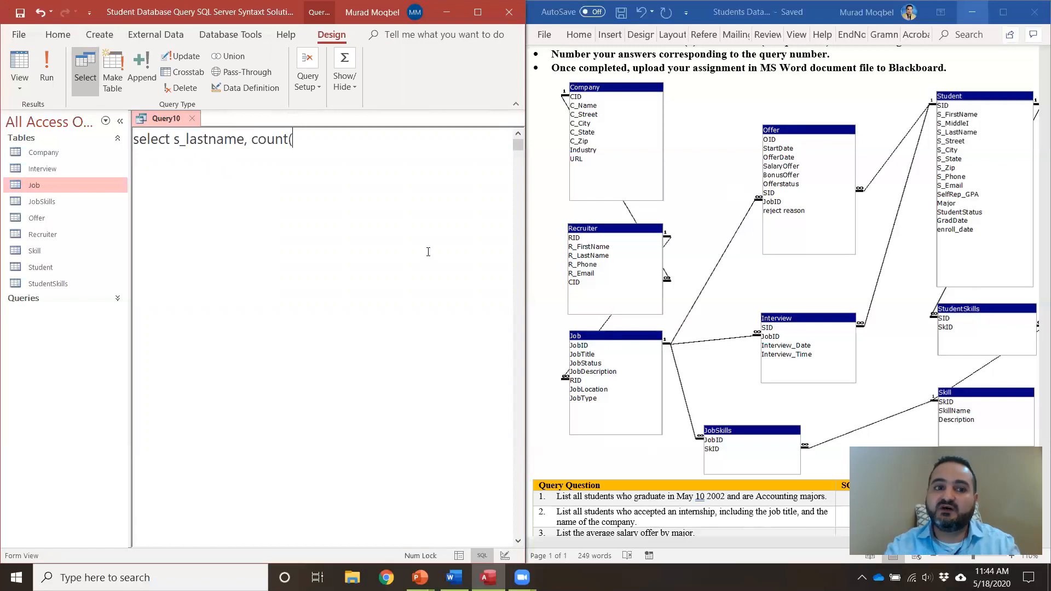
{"action": "type", "text": "oid"}
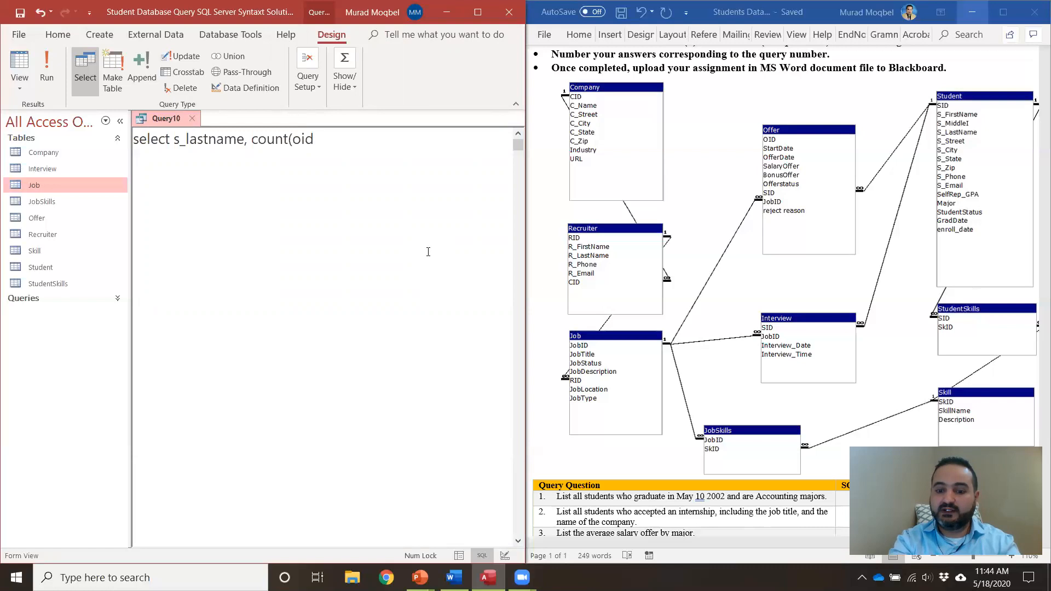
{"action": "type", "text": ")"}
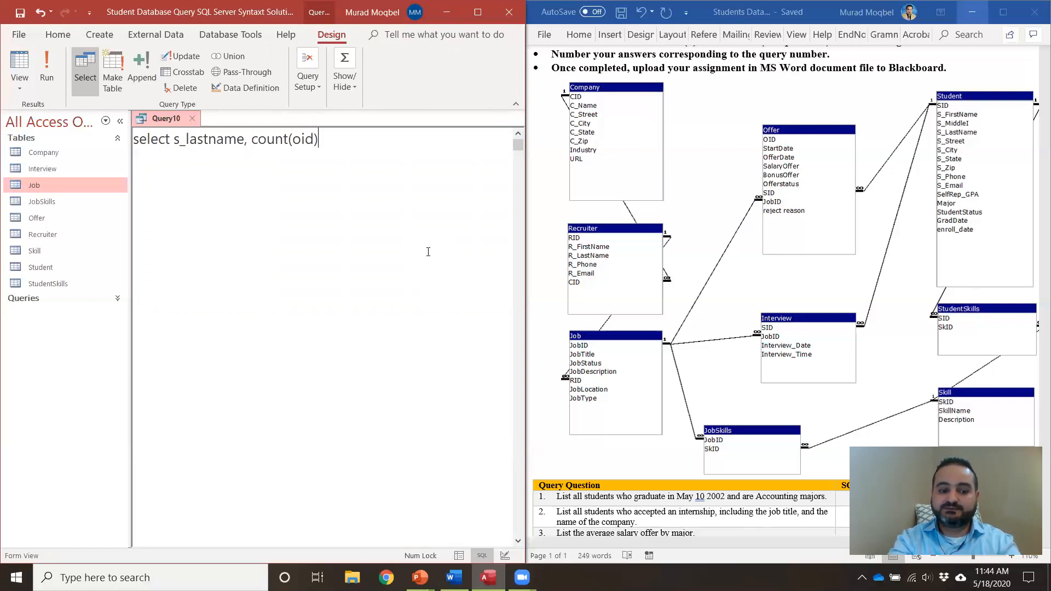
{"action": "type", "text": " as count "}
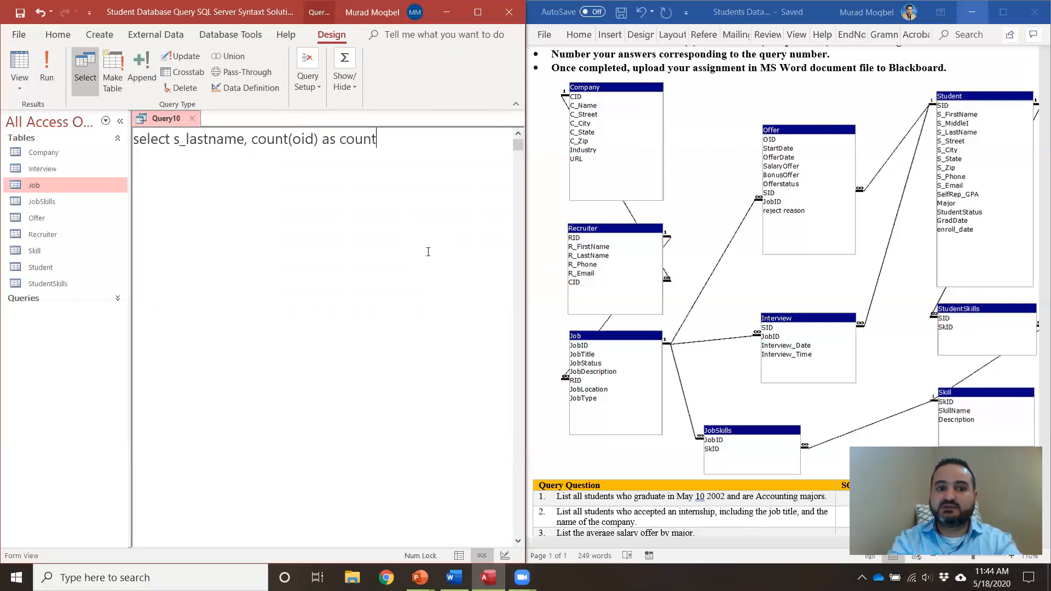
- Add the lines "from student s, offer o" and "where s.sid = o.sid" to join the students to their offers
{"action": "type", "text": "from st"}
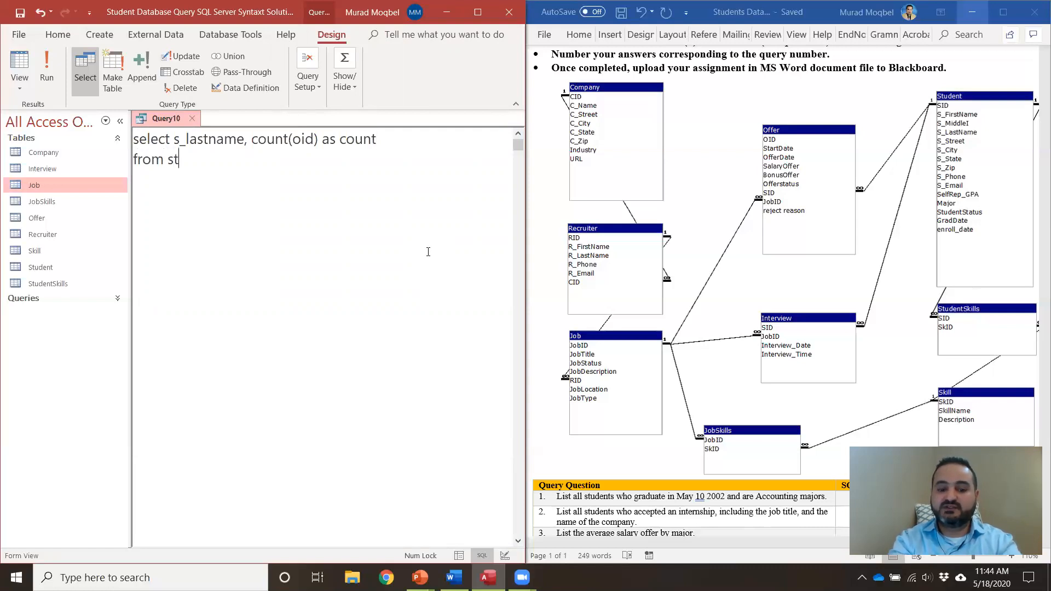
{"action": "type", "text": "udent s, "}
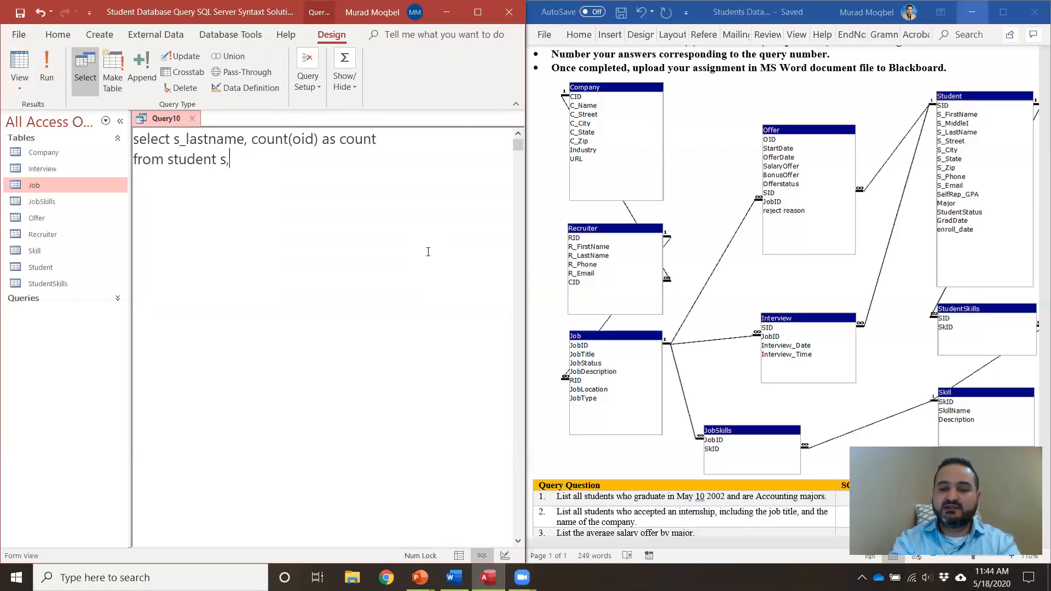
{"action": "type", "text": "offer o"}
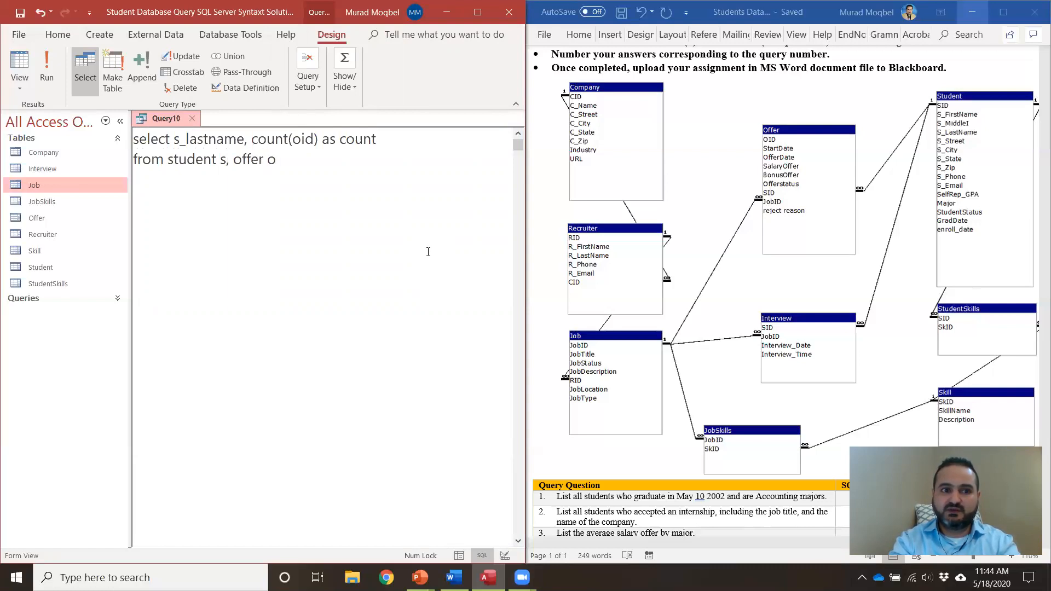
{"action": "key", "text": "Return"}
{"action": "type", "text": "where "}
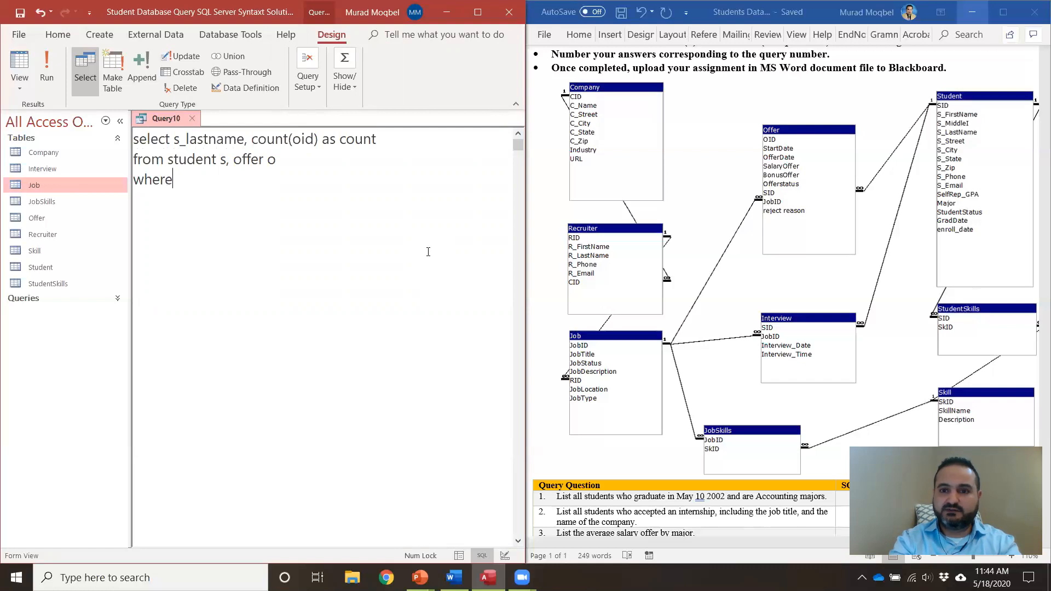
{"action": "type", "text": "s."}
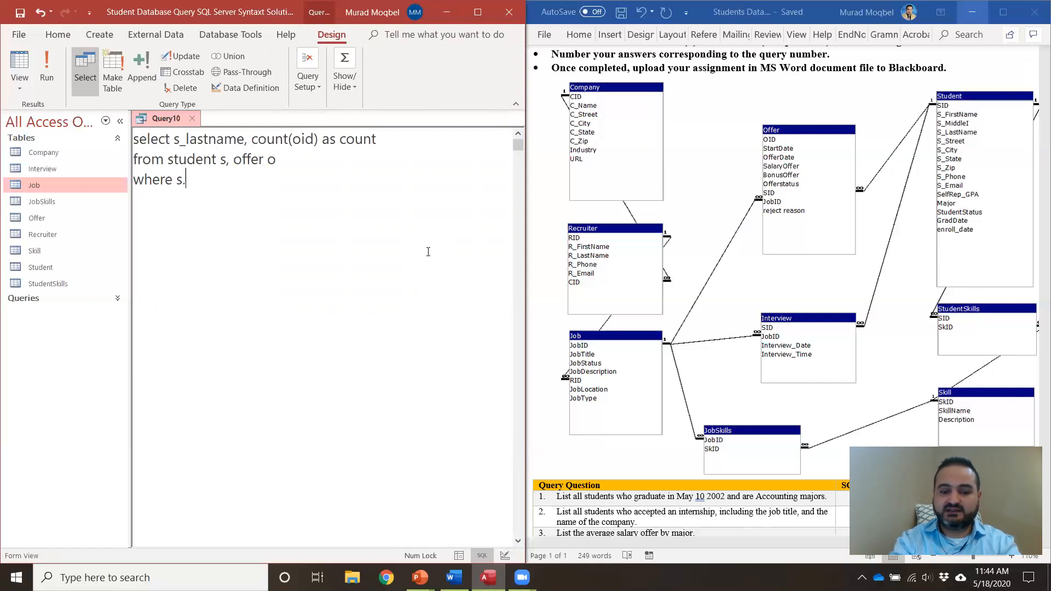
{"action": "type", "text": "sid = "}
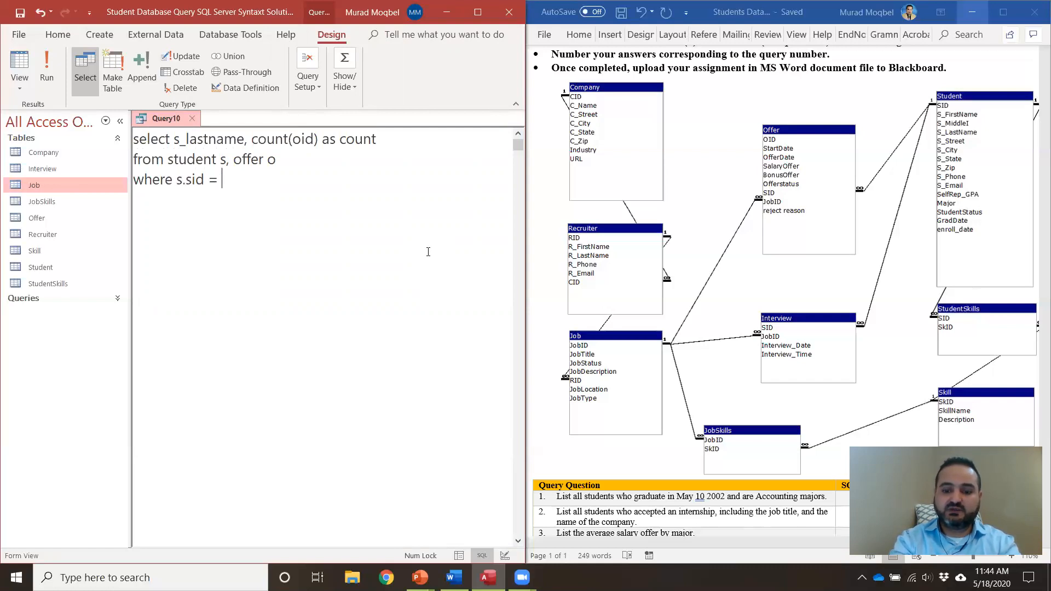
{"action": "type", "text": "o.sid"}
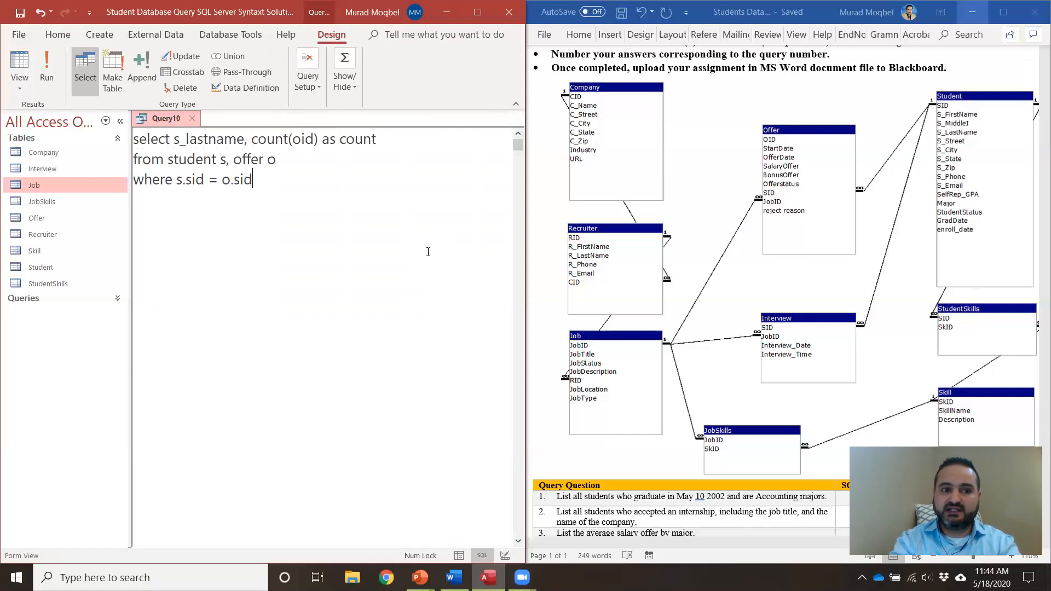
- Add the line "group by s_lastname" below the where clause of the multiple-offers query
{"action": "key", "text": "Return"}
{"action": "type", "text": "group by "}
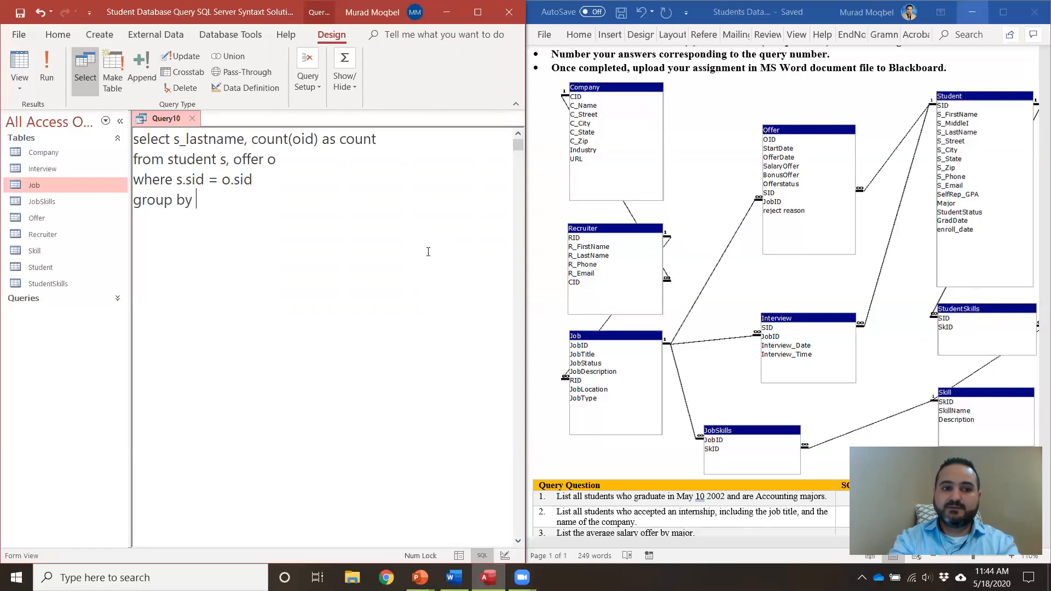
{"action": "type", "text": "s_lastname"}
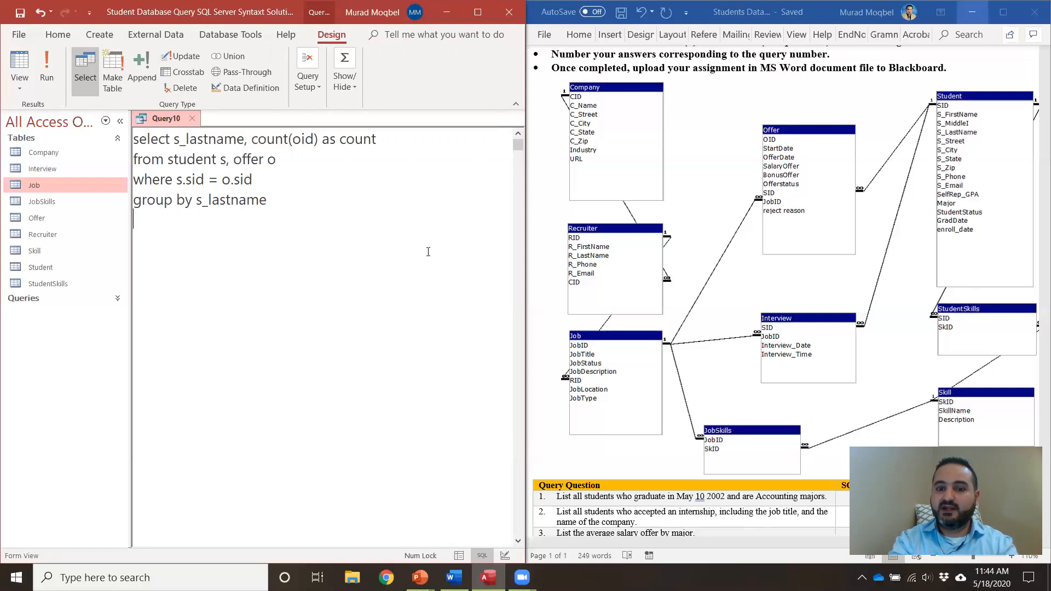
{"action": "key", "text": "Return"}
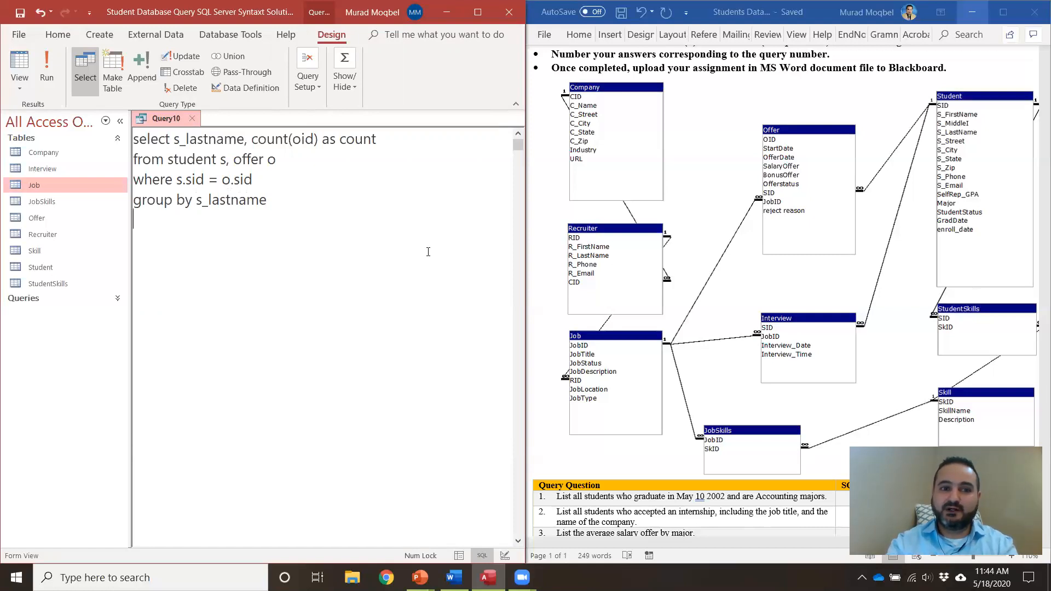
- Add the line "having count(oid) > 1" at the end of the query and try to run it
{"action": "scroll", "coordinate": [662, 433], "scroll_direction": "down", "scroll_amount": 2}
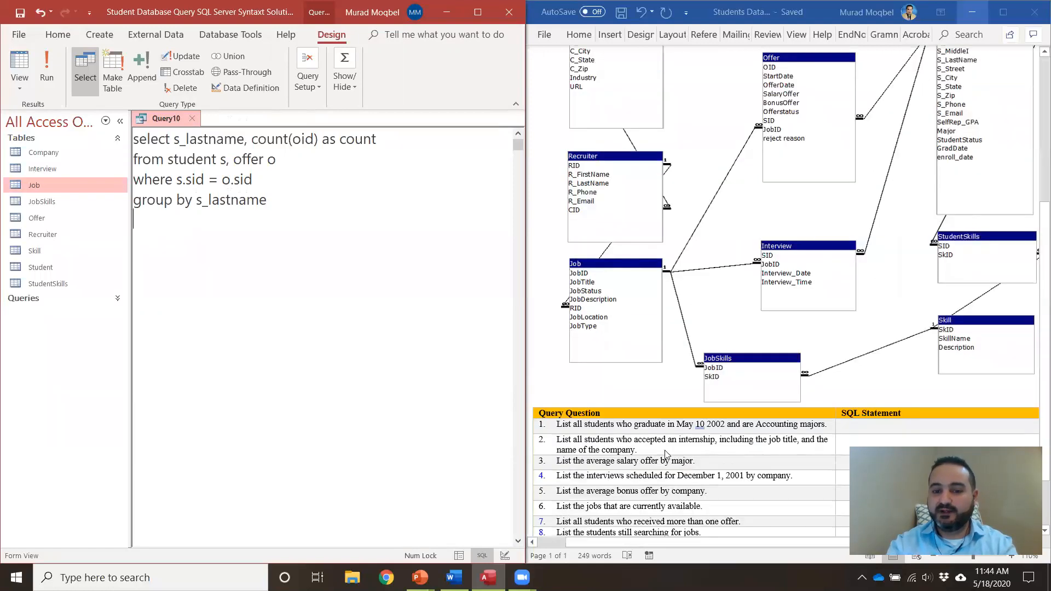
{"action": "scroll", "coordinate": [684, 464], "scroll_direction": "up", "scroll_amount": 2}
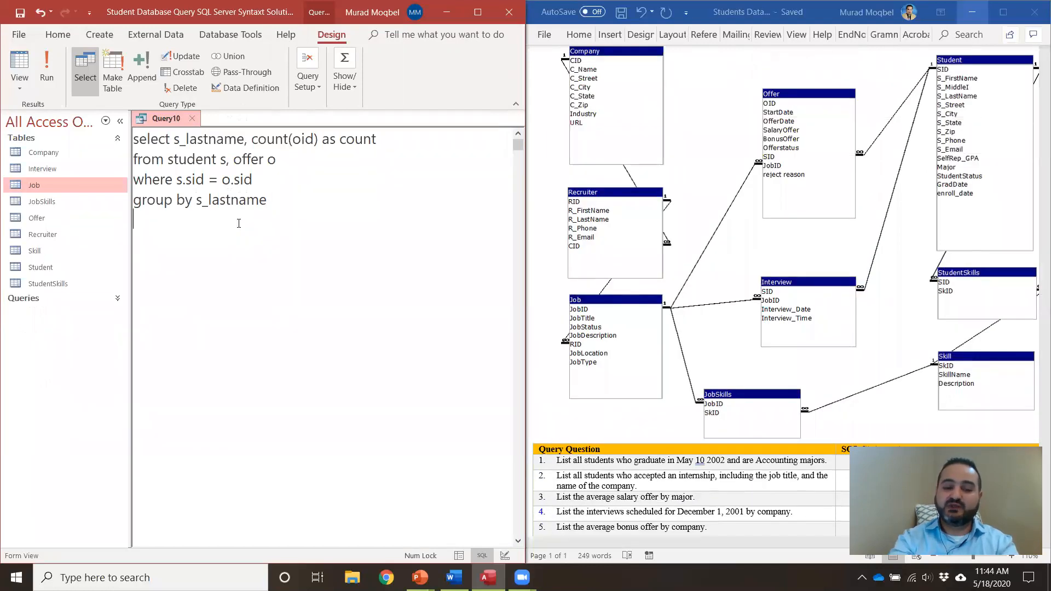
{"action": "type", "text": "having "}
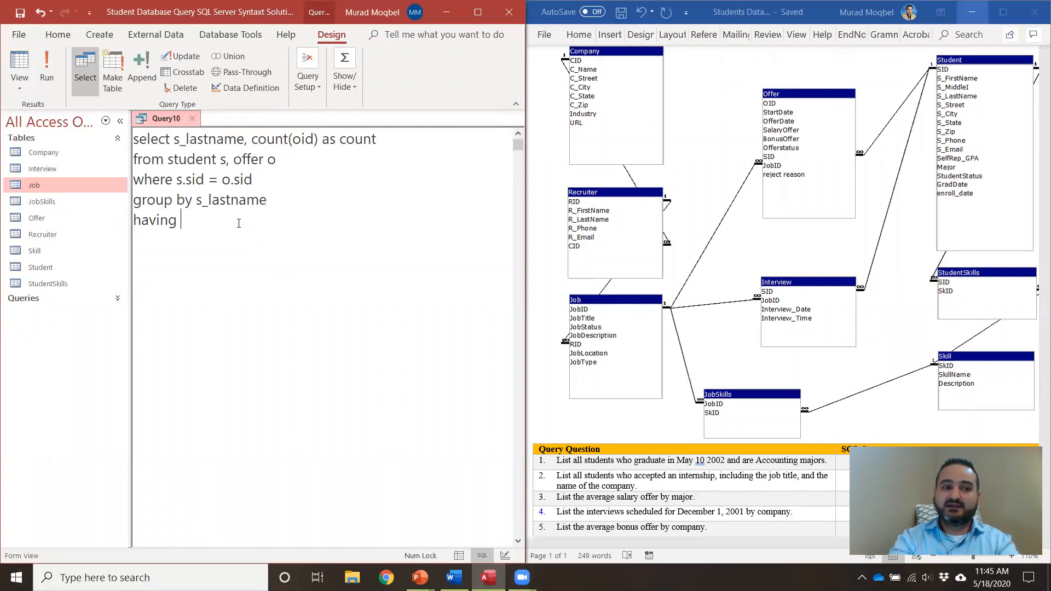
{"action": "type", "text": "c"}
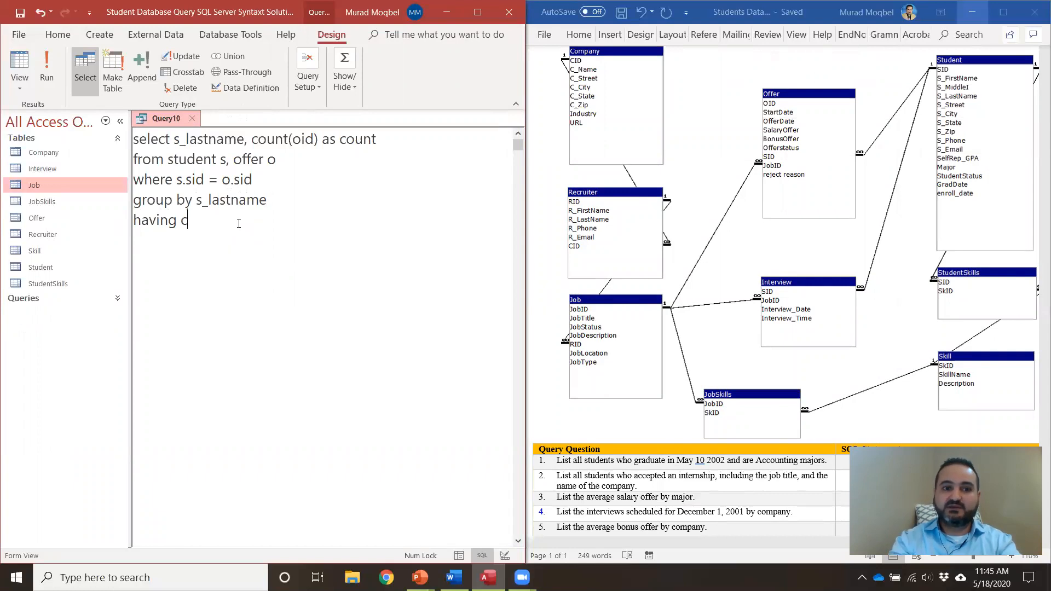
{"action": "left_click_drag", "start_coordinate": [319, 139], "coordinate": [251, 140]}
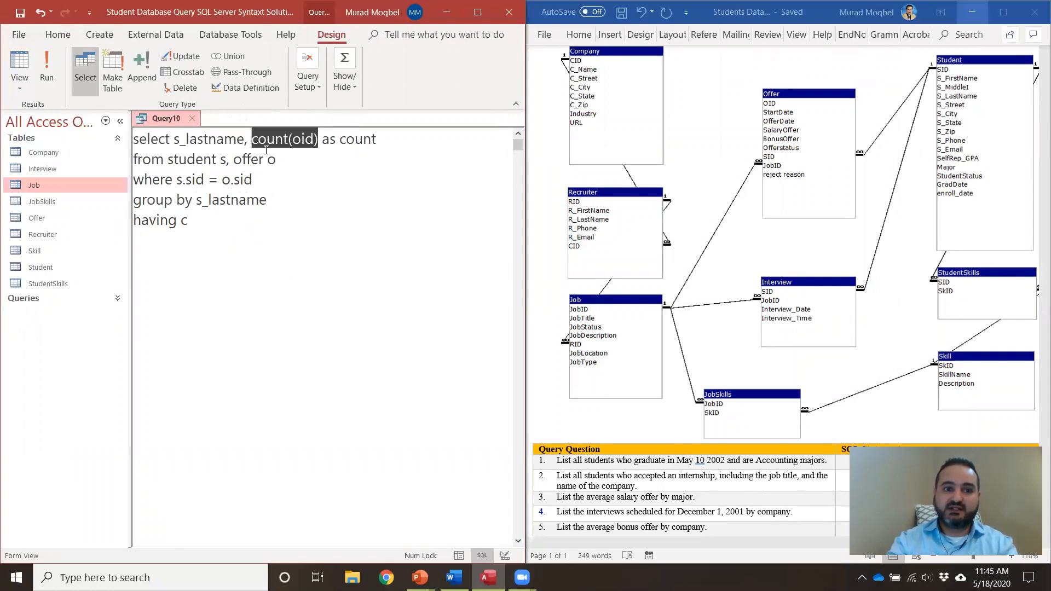
{"action": "key", "text": "ctrl+c"}
{"action": "left_click", "coordinate": [230, 230]}
{"action": "key", "text": "BackSpace"}
{"action": "key", "text": "ctrl+v"}
{"action": "type", "text": "> 1"}
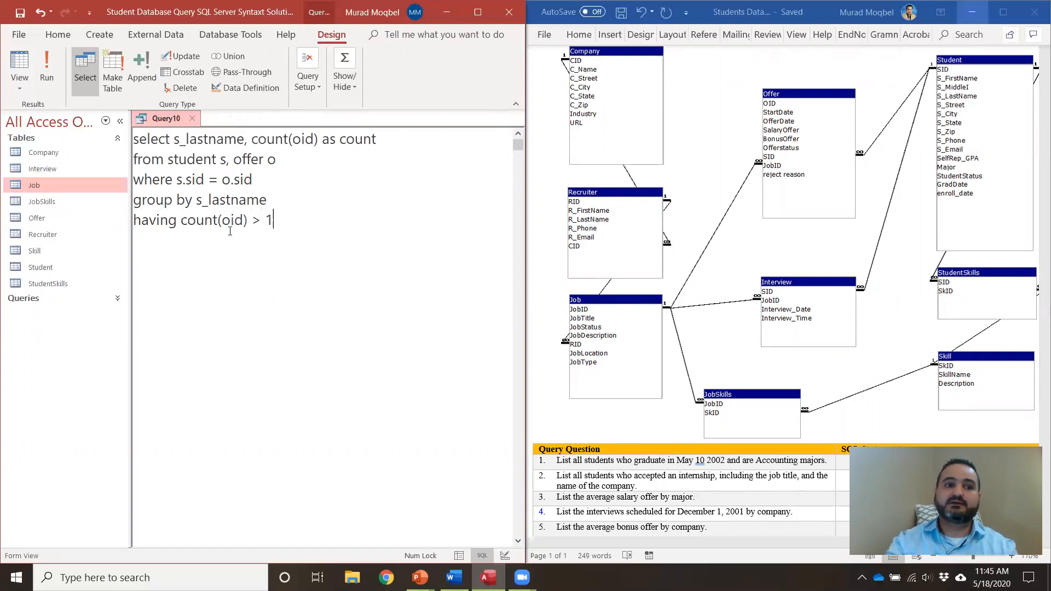
{"action": "left_click", "coordinate": [48, 78]}
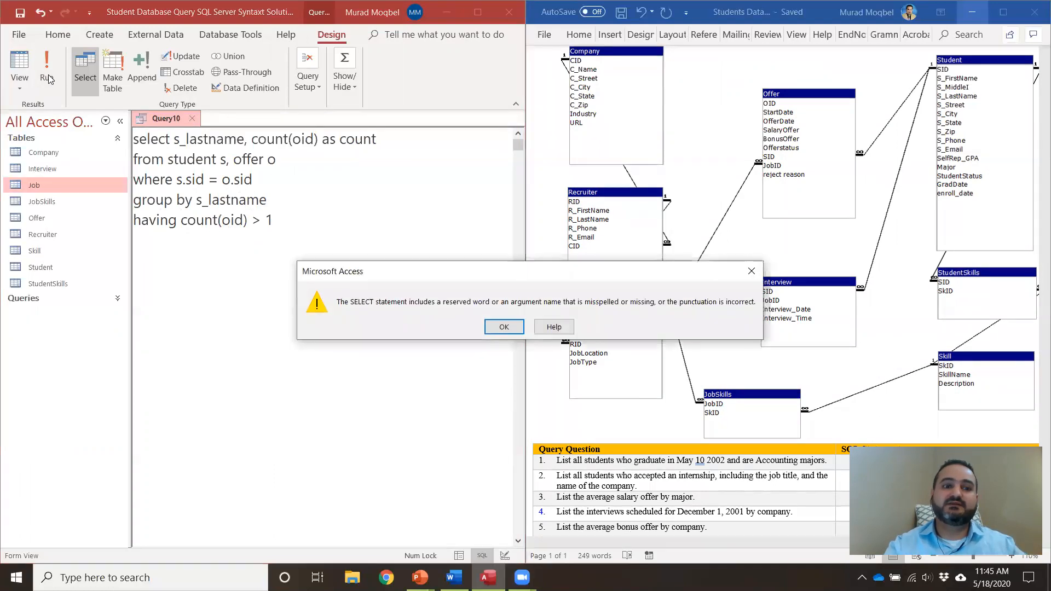
{"action": "left_click", "coordinate": [503, 327]}
- Change the alias of count(oid) in the select line to Offercount and run the query
{"action": "left_click", "coordinate": [343, 199]}
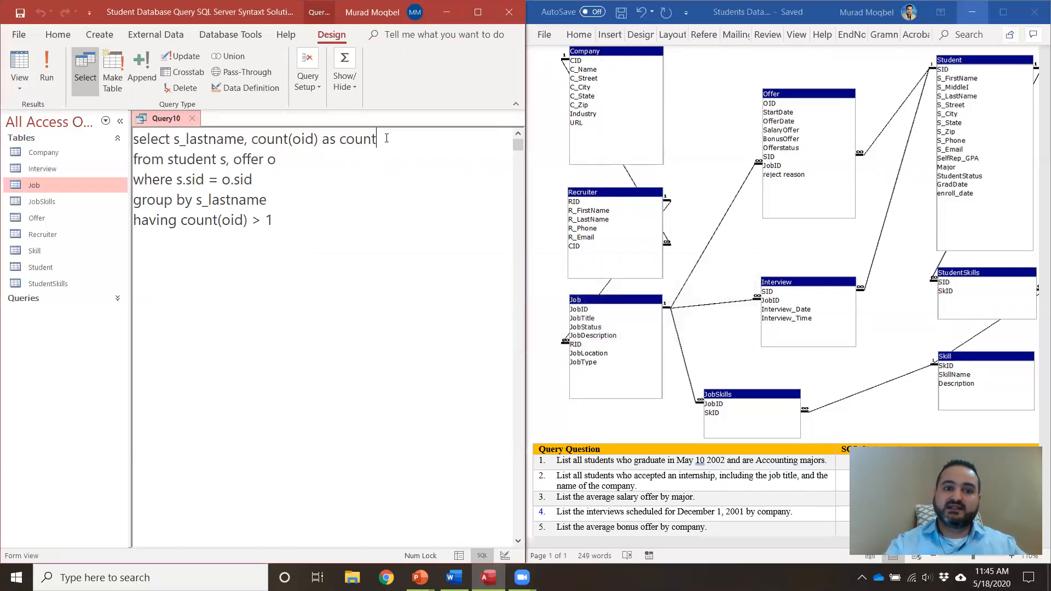
{"action": "left_click_drag", "start_coordinate": [377, 139], "coordinate": [340, 141]}
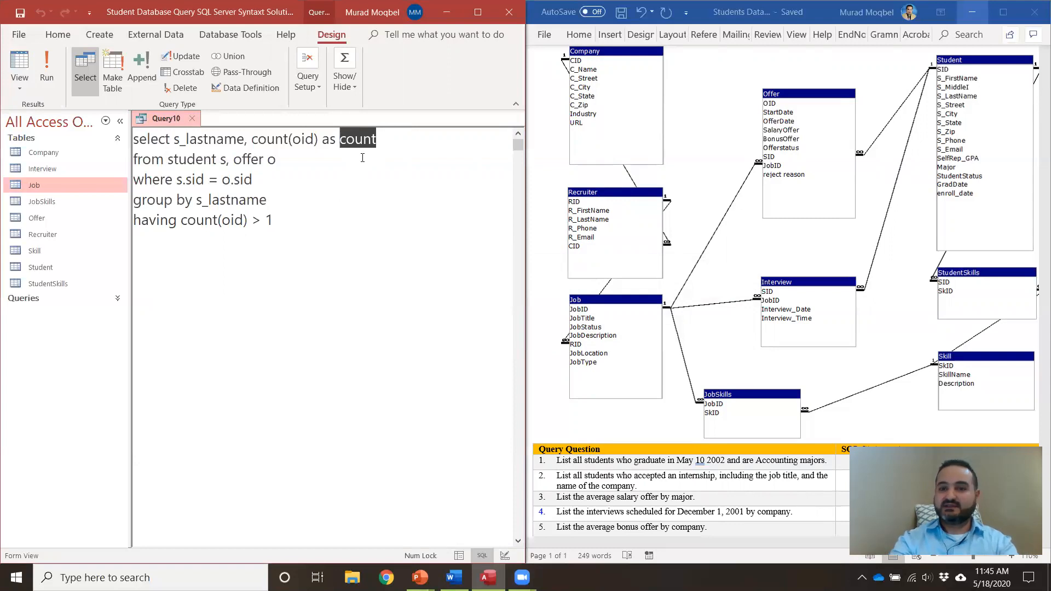
{"action": "scroll", "coordinate": [730, 386], "scroll_direction": "down", "scroll_amount": 1}
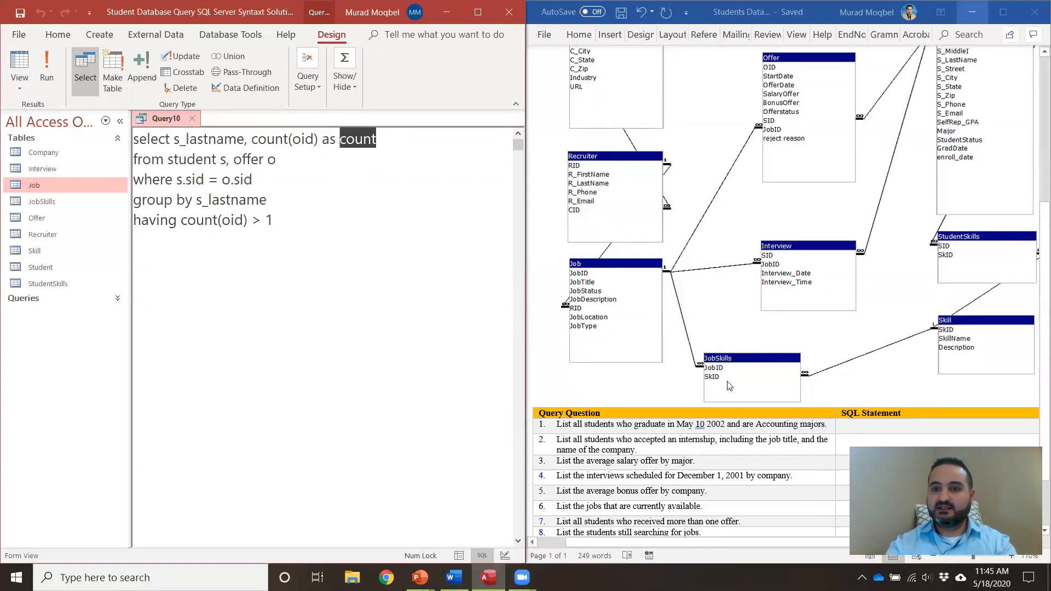
{"action": "scroll", "coordinate": [728, 386], "scroll_direction": "up", "scroll_amount": 2}
{"action": "left_click", "coordinate": [340, 138]}
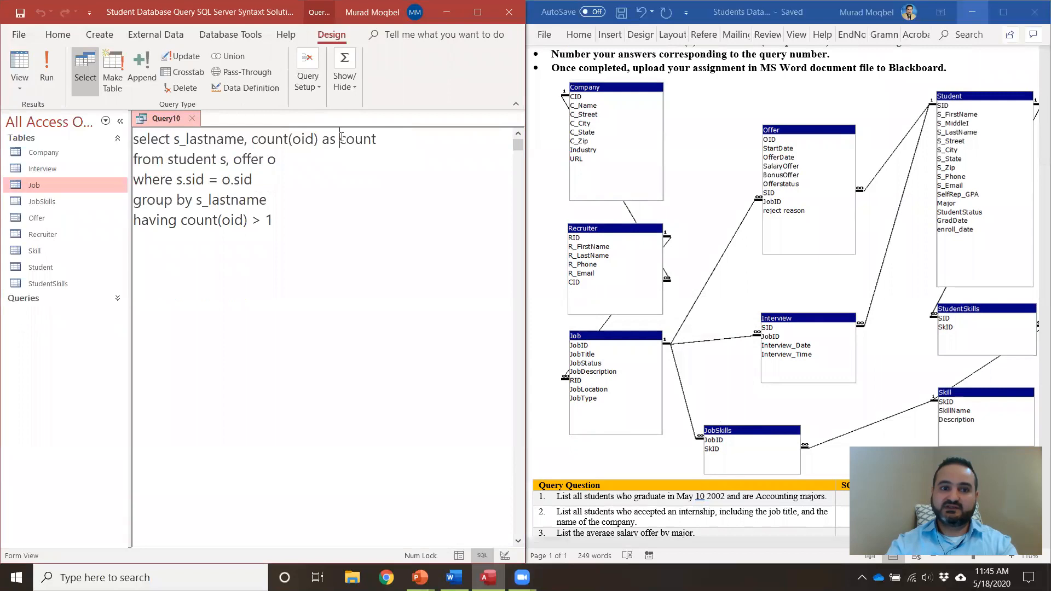
{"action": "type", "text": "Offer"}
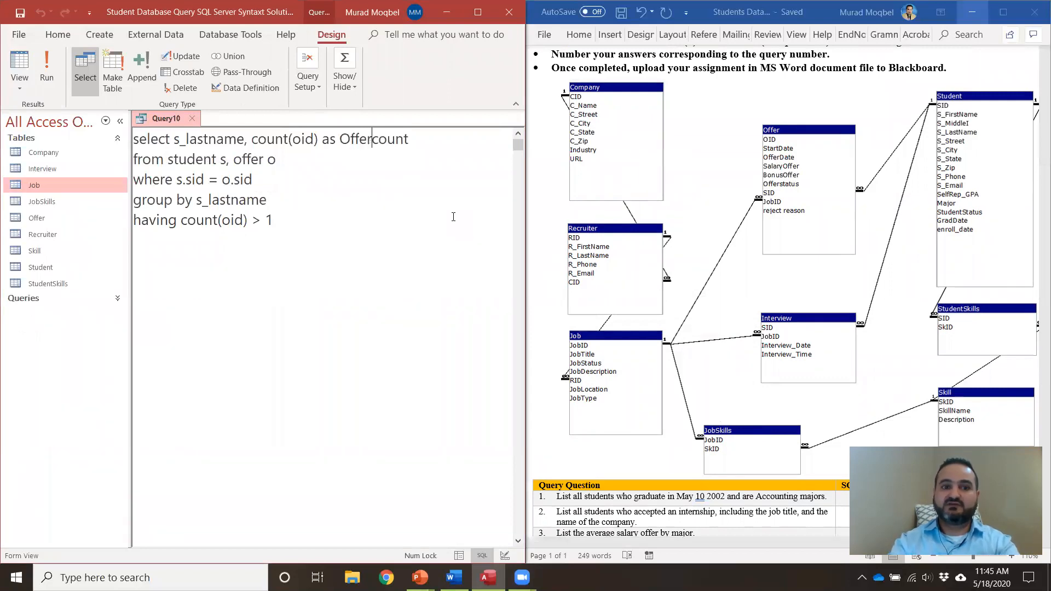
{"action": "left_click", "coordinate": [47, 66]}
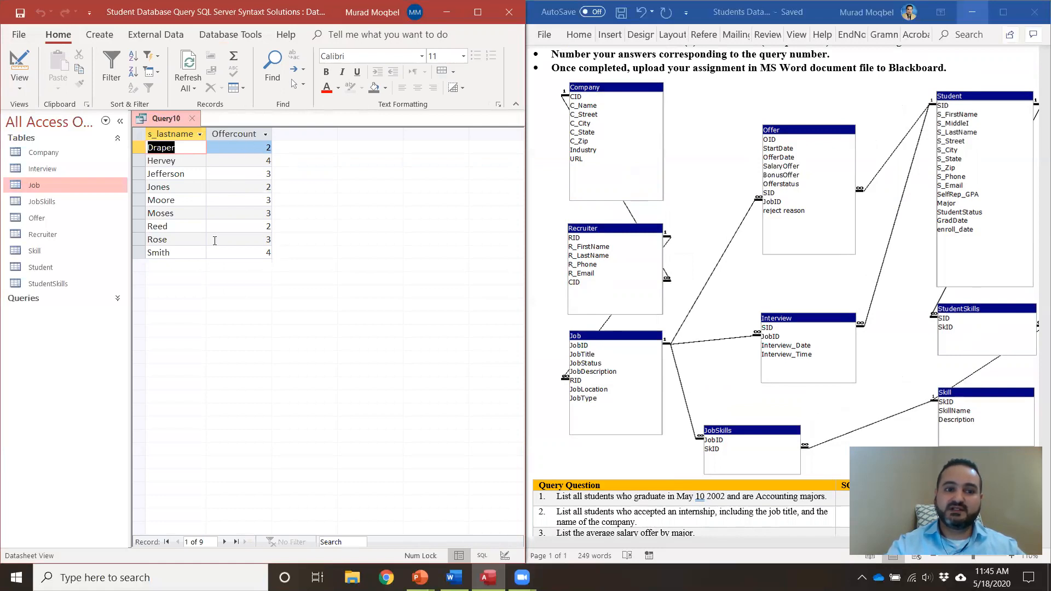
- Check the question on jobs requiring leadership and communication skills, and replace the multiple-offers SQL text with "select jobtitle"
{"action": "scroll", "coordinate": [682, 426], "scroll_direction": "down", "scroll_amount": 4}
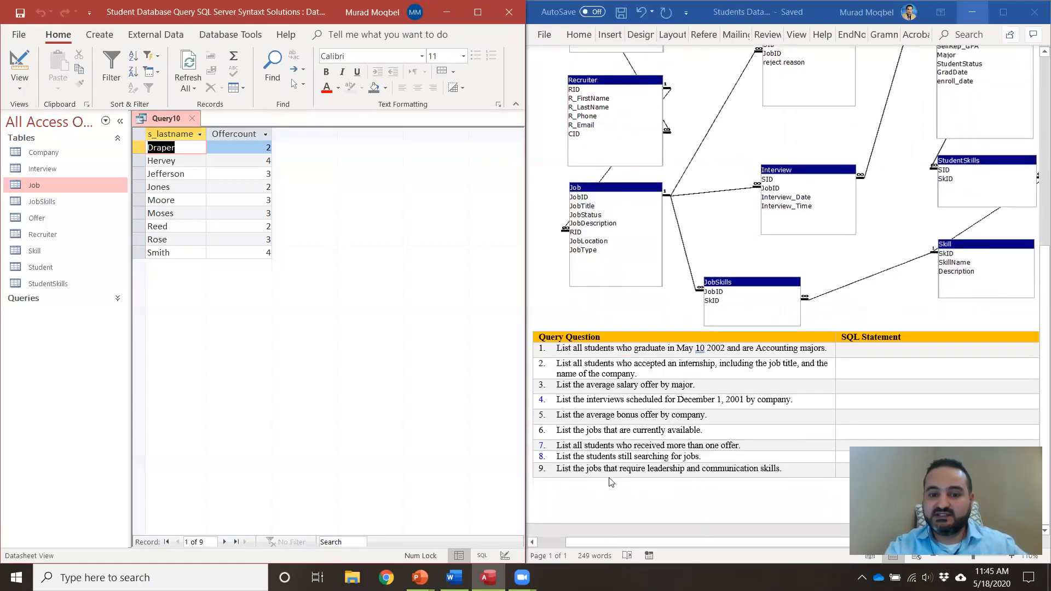
{"action": "scroll", "coordinate": [681, 482], "scroll_direction": "up", "scroll_amount": 1}
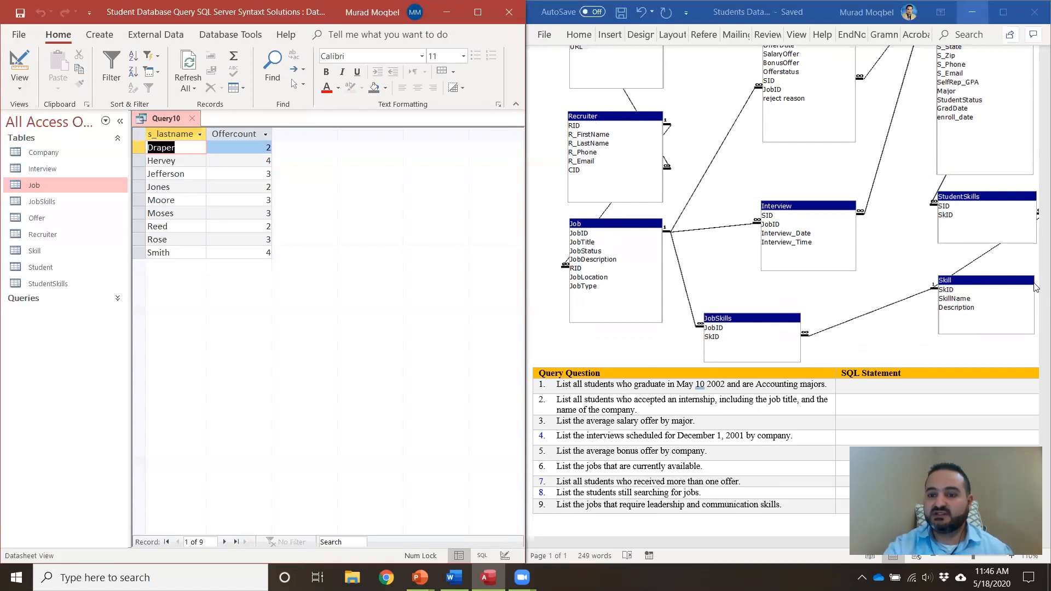
{"action": "left_click", "coordinate": [481, 555]}
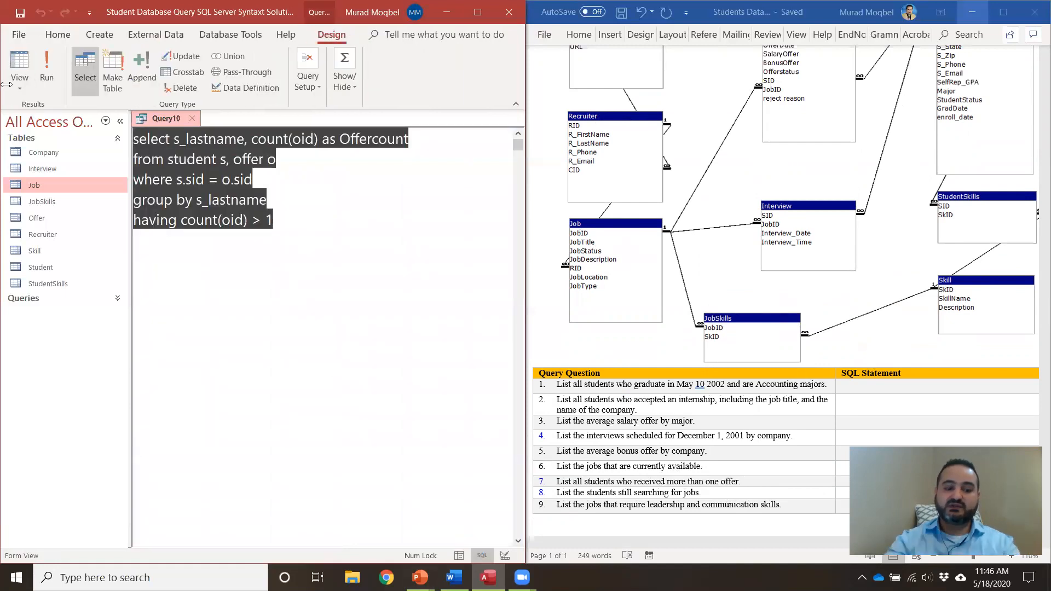
{"action": "type", "text": "select"}
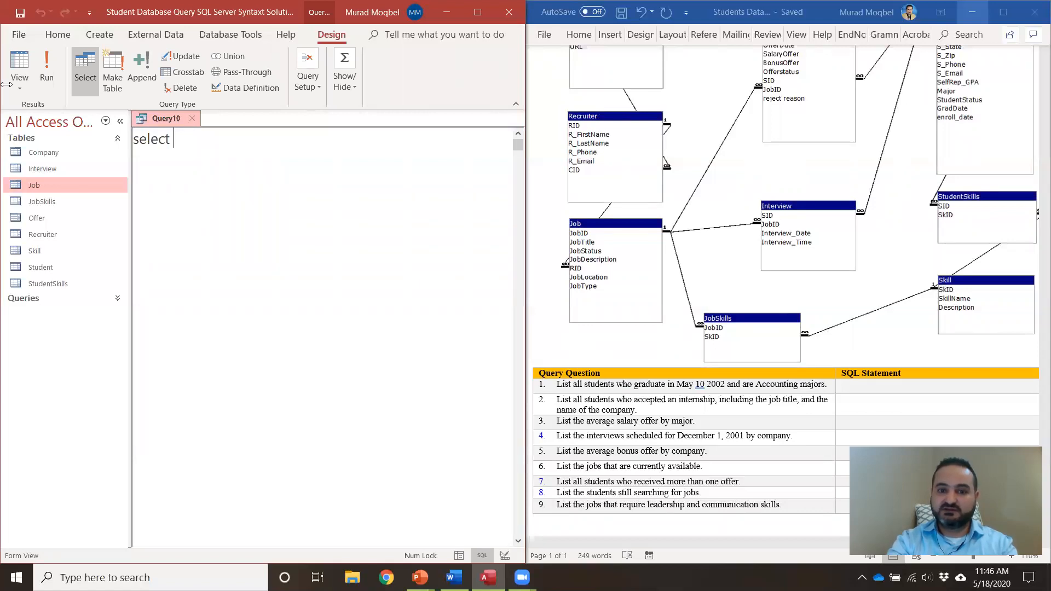
{"action": "type", "text": "jobtitle"}
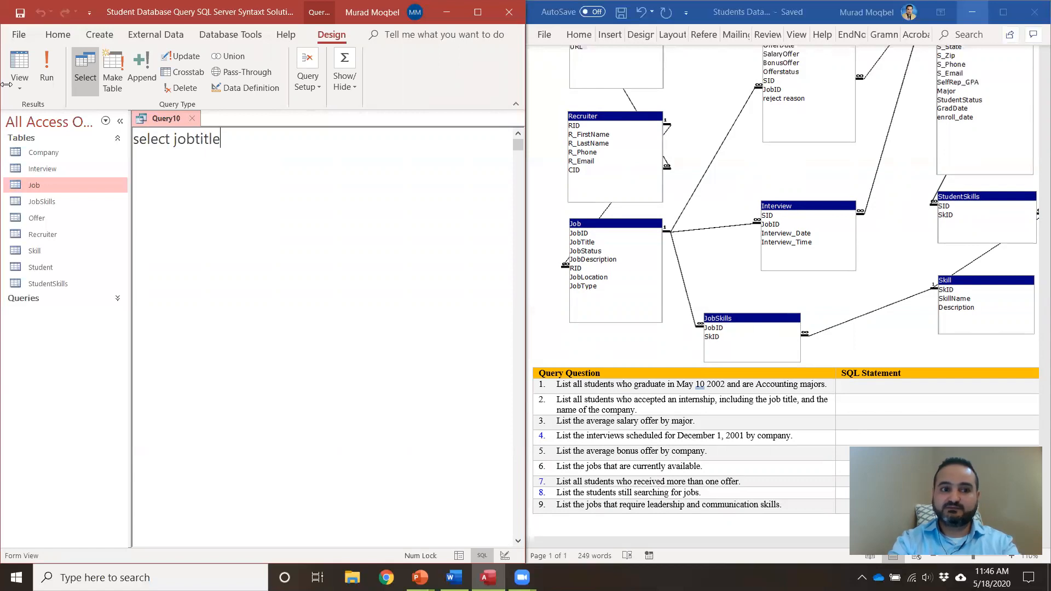
- Add the line "from job j, jobskills js, skill s" below the select line
{"action": "key", "text": "Return"}
{"action": "type", "text": "from"}
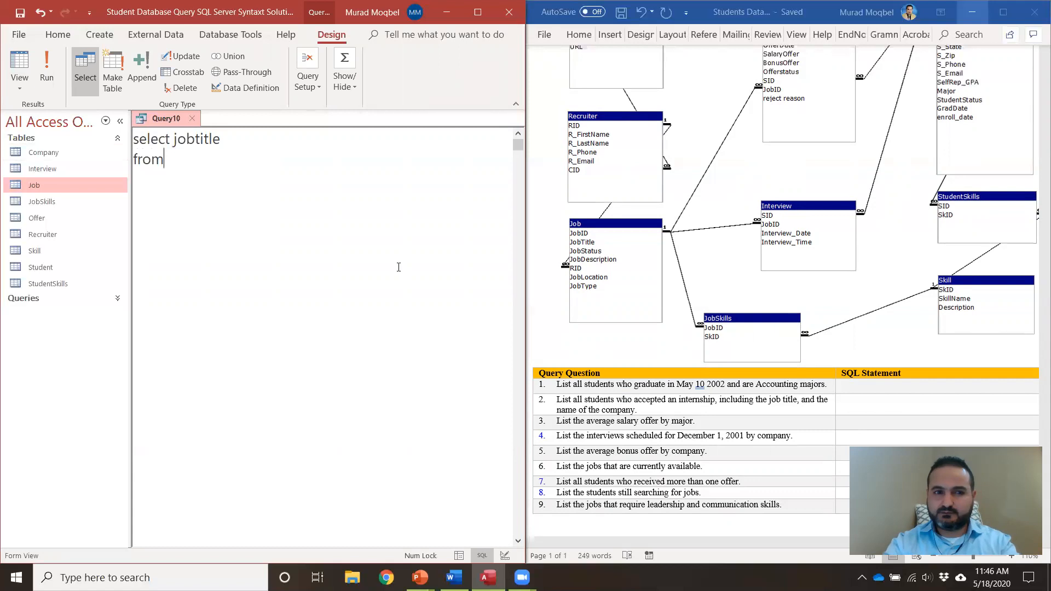
{"action": "scroll", "coordinate": [731, 410], "scroll_direction": "down", "scroll_amount": 1}
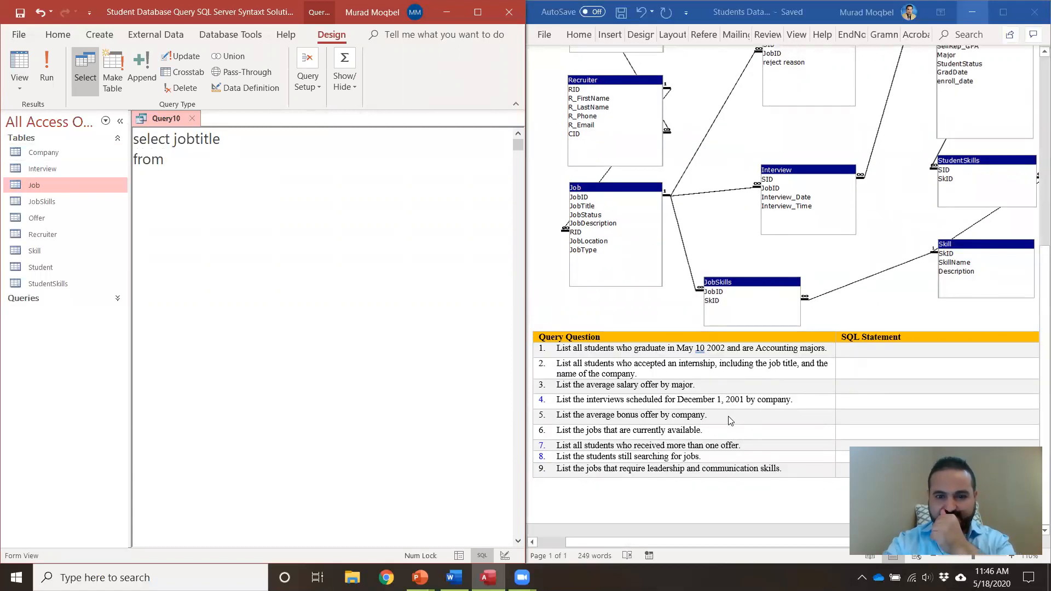
{"action": "scroll", "coordinate": [729, 414], "scroll_direction": "up", "scroll_amount": 1}
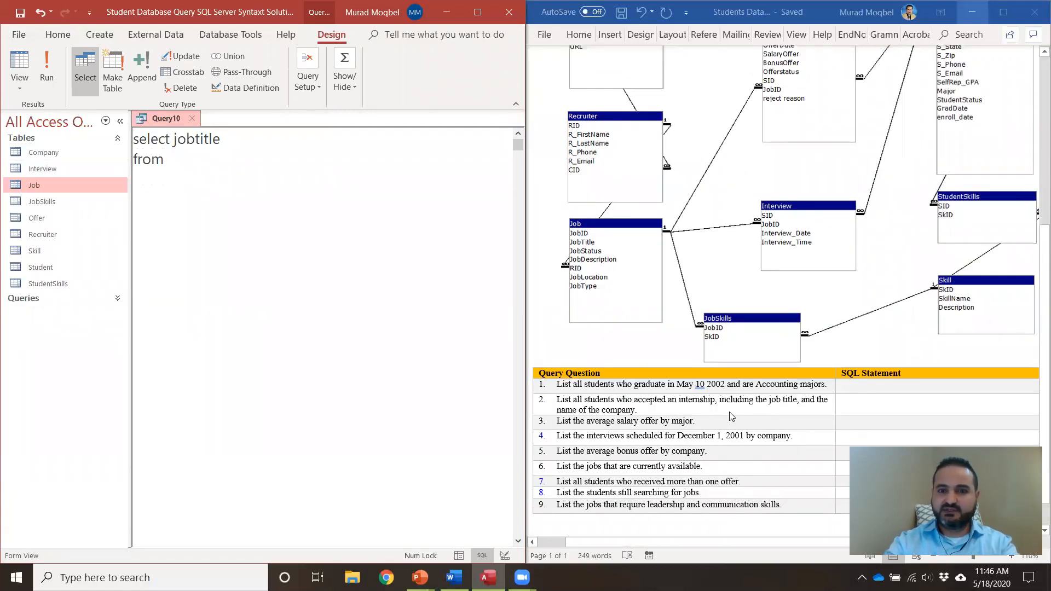
{"action": "type", "text": "job"}
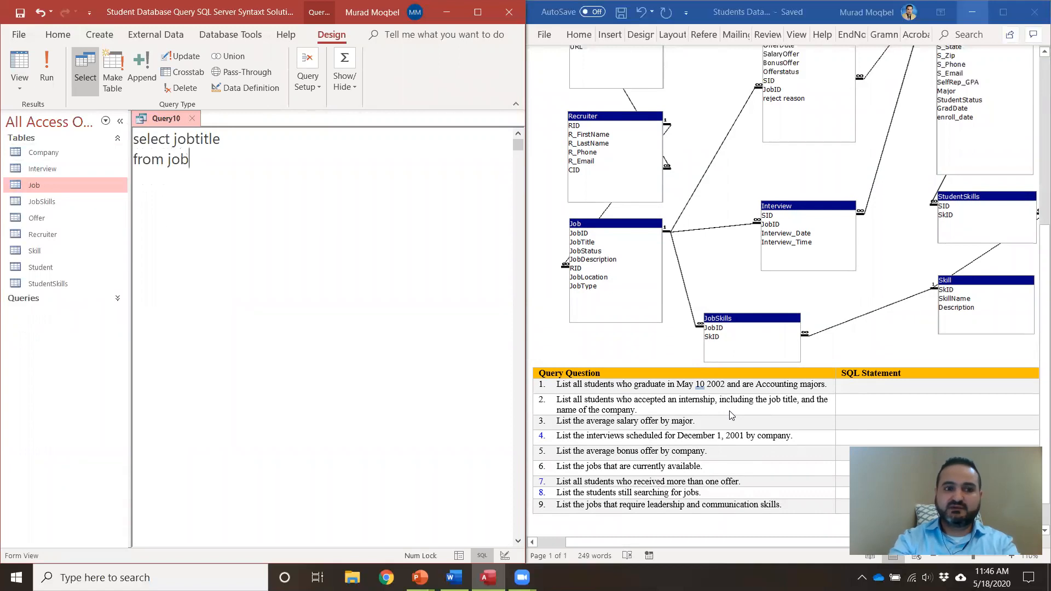
{"action": "type", "text": " j, "}
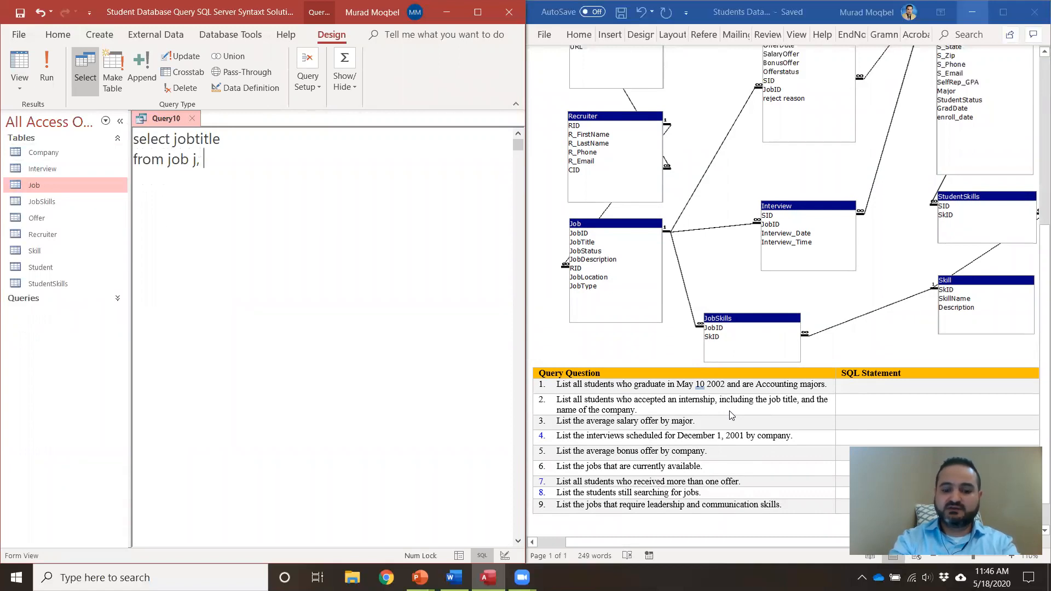
{"action": "type", "text": "jobskill"}
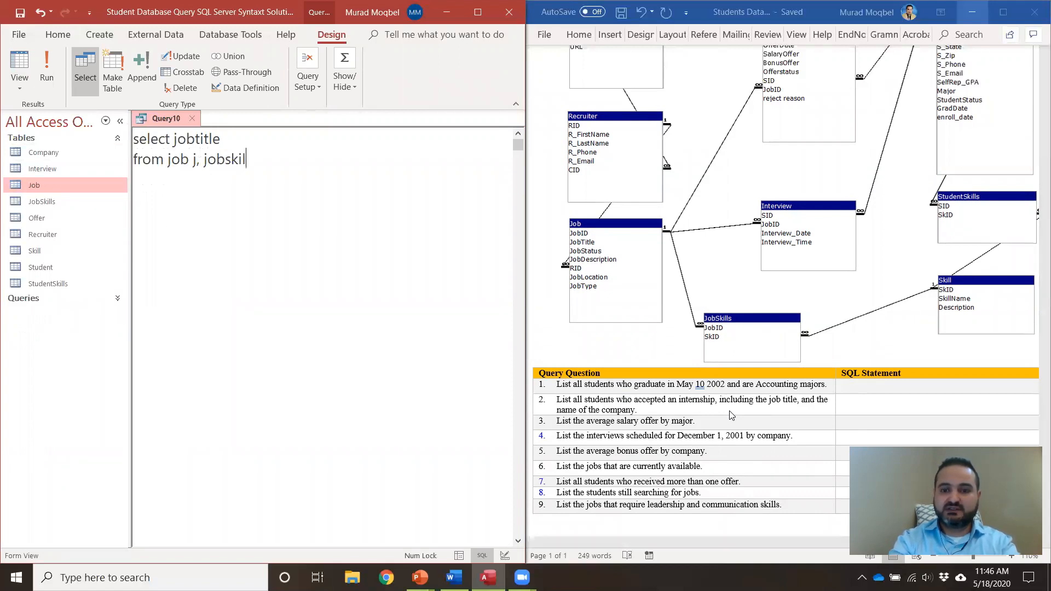
{"action": "key", "text": "BackSpace"}
{"action": "key", "text": "BackSpace"}
{"action": "type", "text": "ls js, skill s"}
{"action": "key", "text": "Return"}
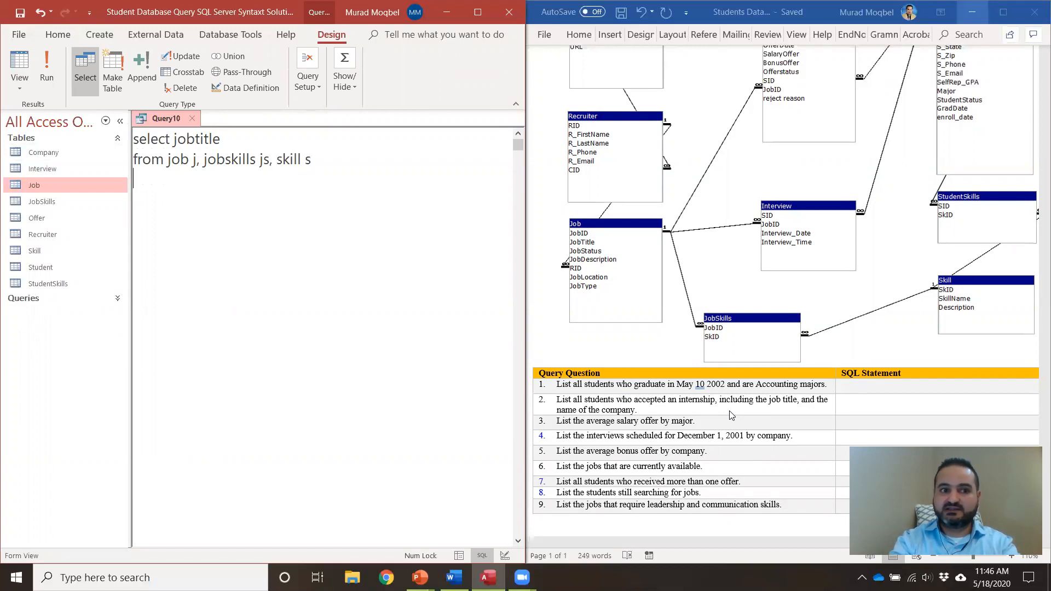
- Start the where clause with "where j.jobid = js.jobid and" to join the jobs to their job skills
{"action": "type", "text": "where"}
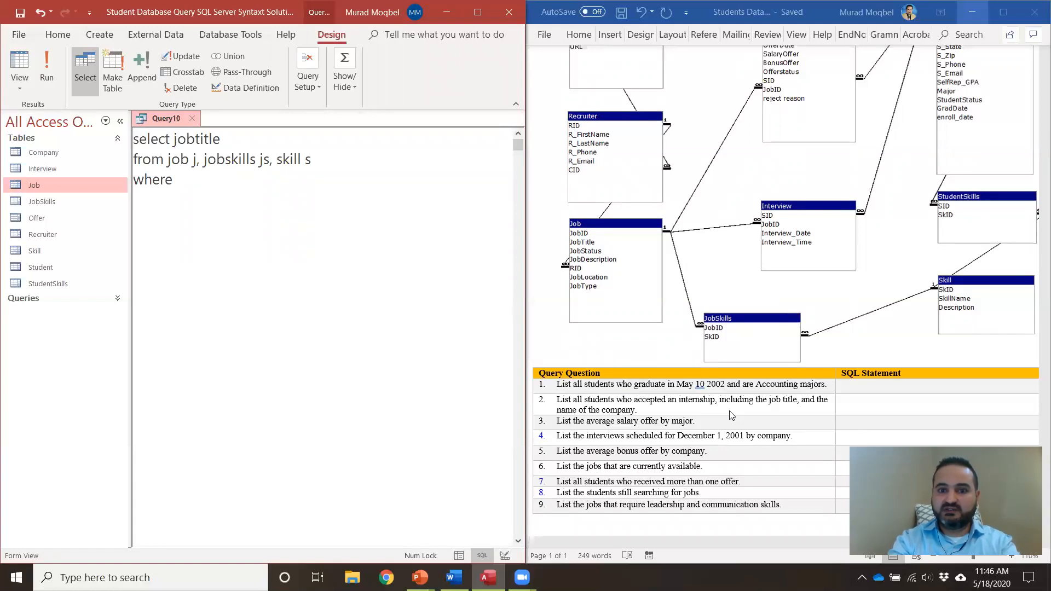
{"action": "type", "text": "j"}
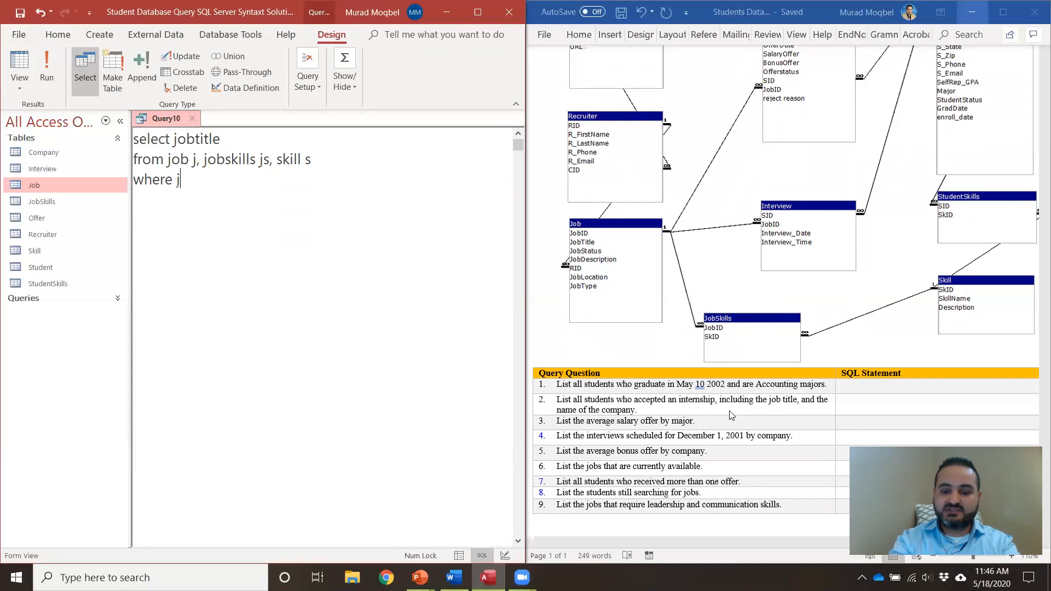
{"action": "type", "text": ".job"}
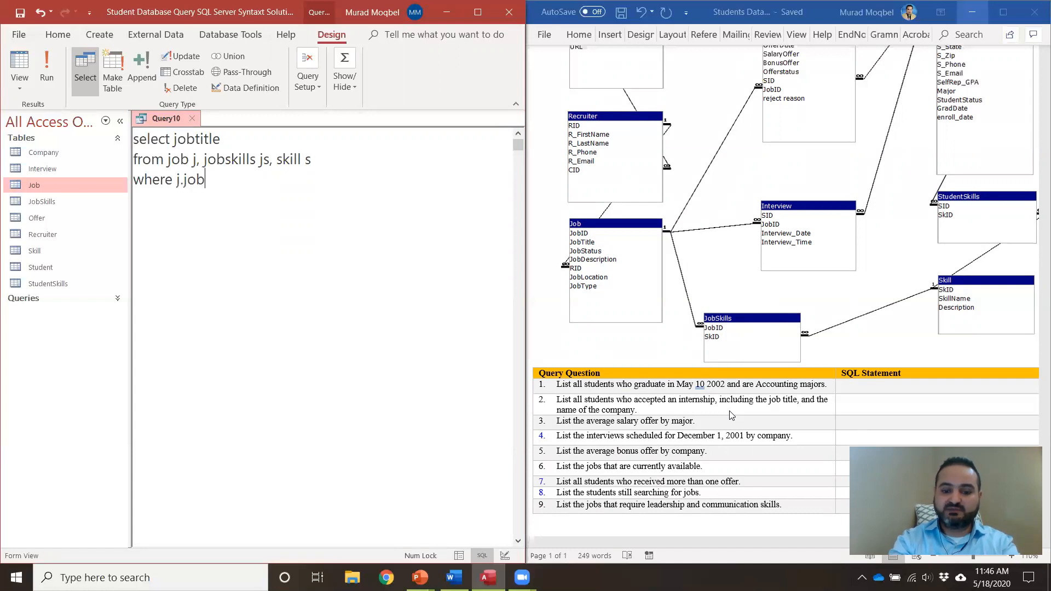
{"action": "type", "text": "id ="}
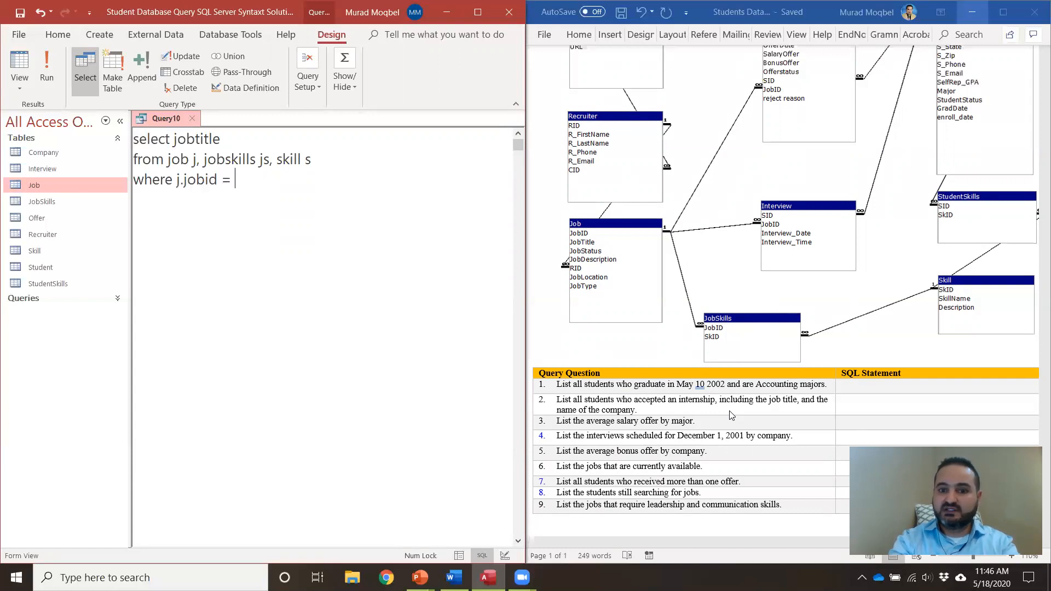
{"action": "type", "text": "js."}
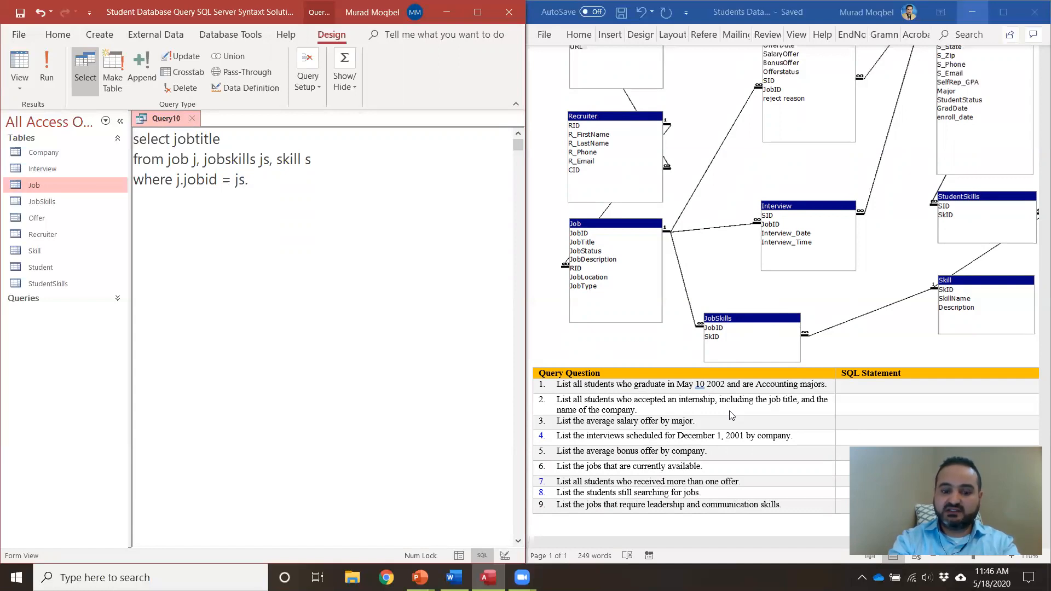
{"action": "type", "text": "jobid"}
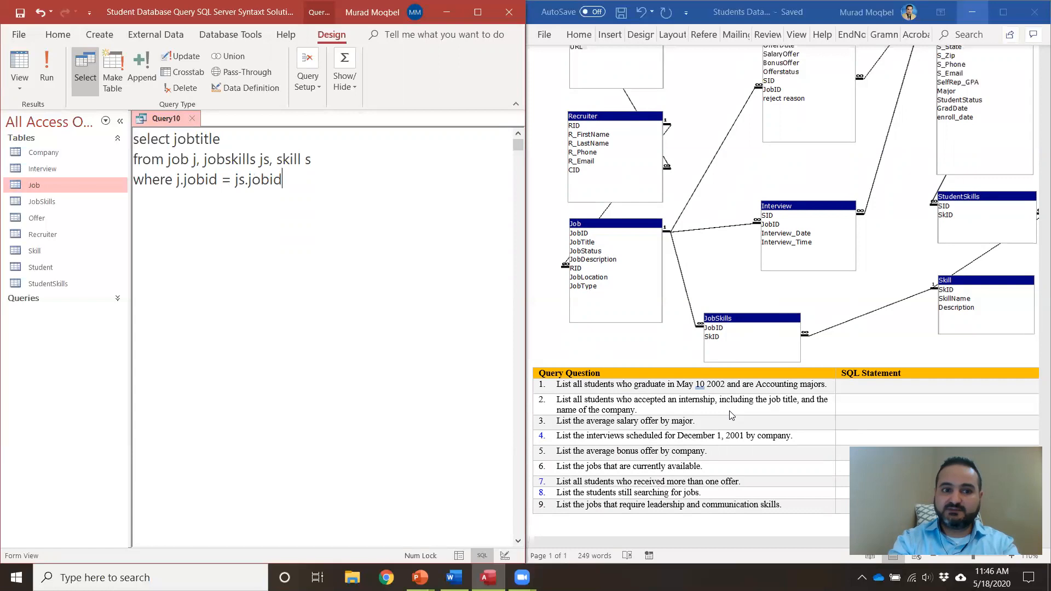
{"action": "type", "text": " and"}
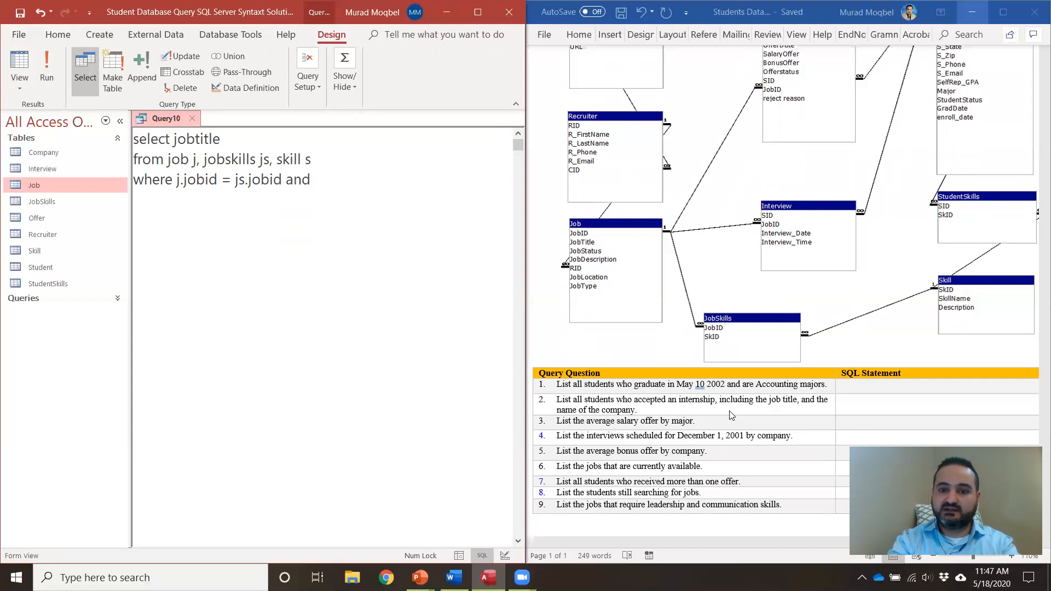
- Complete the where line with "js.skid = s.skid" to join job skills to skills, and start a new line with "and"
{"action": "type", "text": "js.skid = s.skid"}
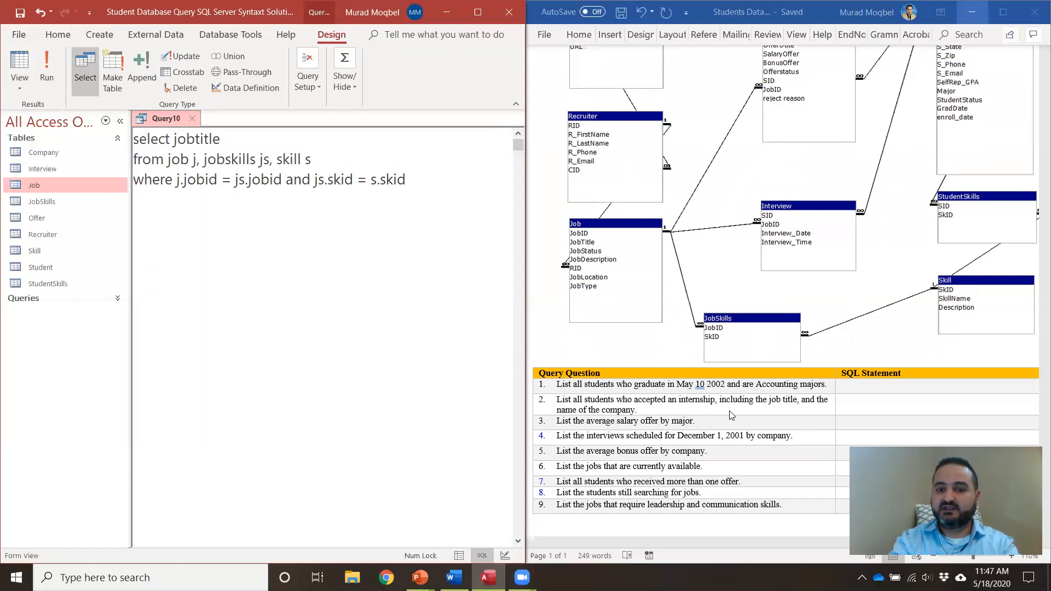
{"action": "key", "text": "Return"}
{"action": "type", "text": "and"}
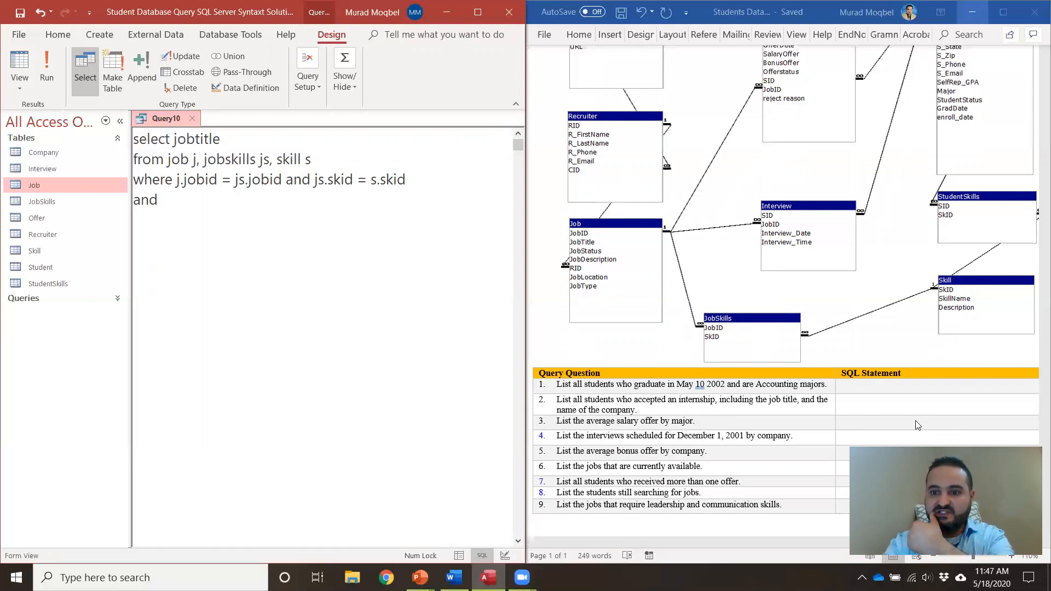
- Check the leadership entry in the Skill table, and continue the query's last line with "skillname in ("
{"action": "double_click", "coordinate": [37, 250]}
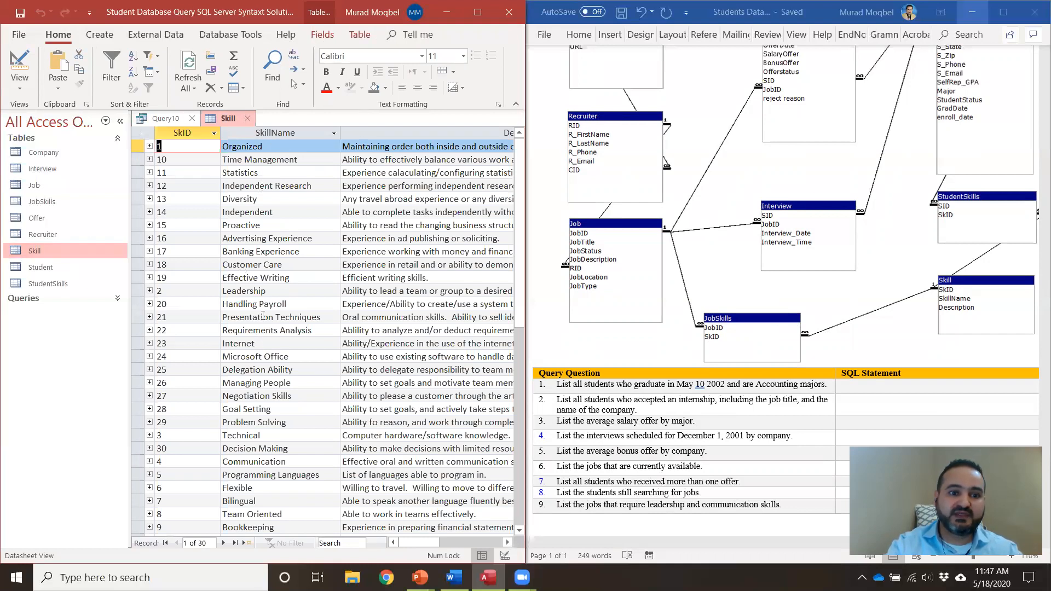
{"action": "left_click", "coordinate": [240, 291]}
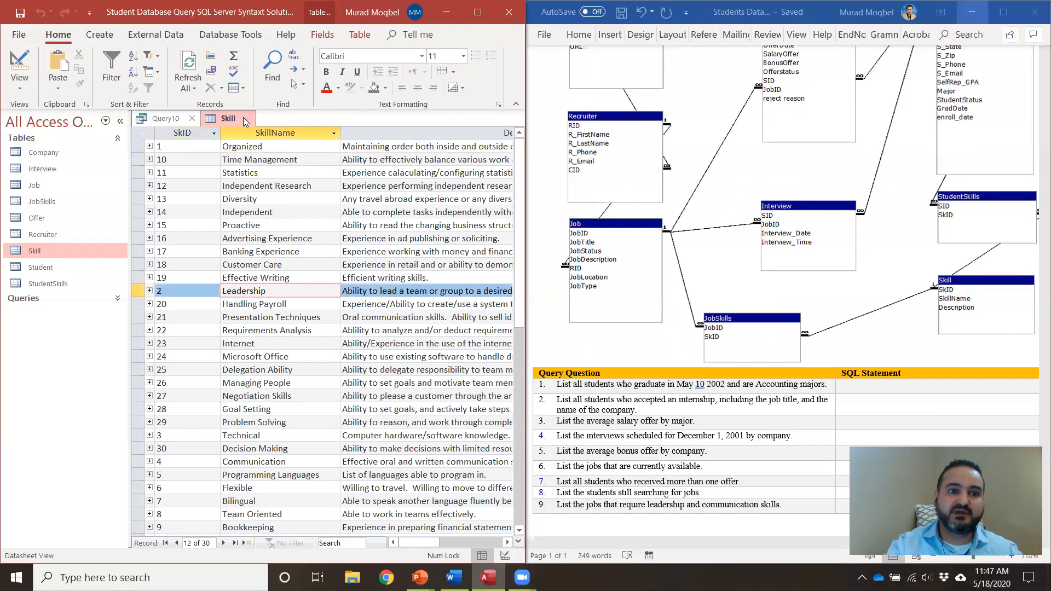
{"action": "left_click", "coordinate": [244, 118]}
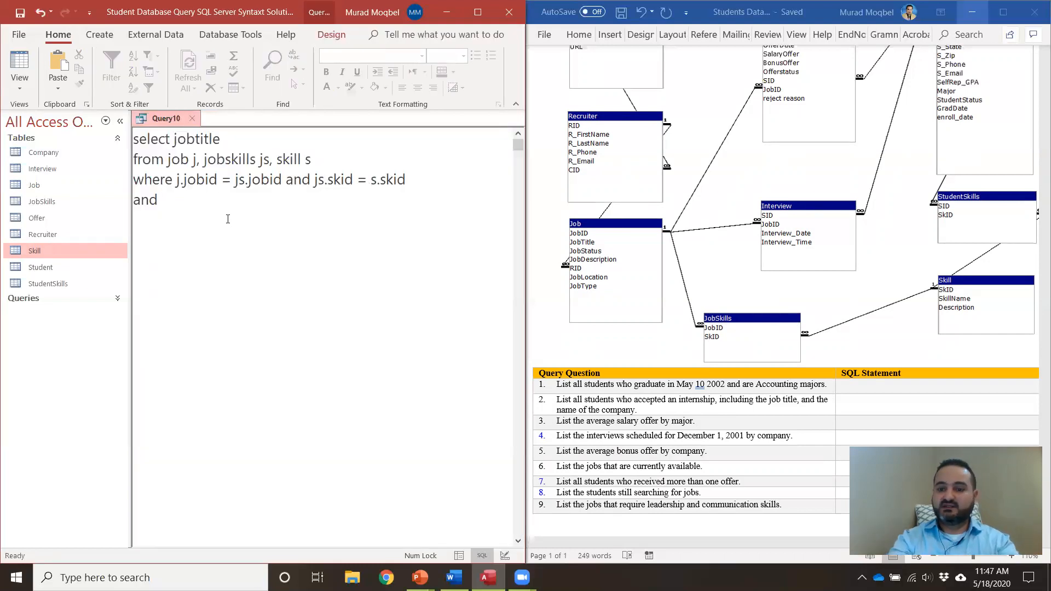
{"action": "type", "text": "skillname"}
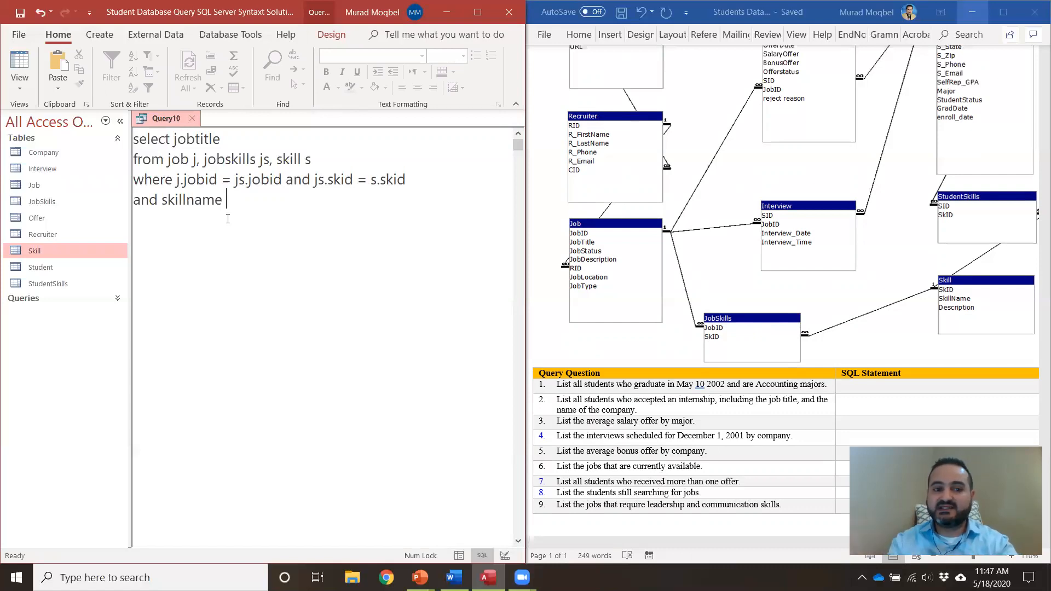
{"action": "type", "text": "in "}
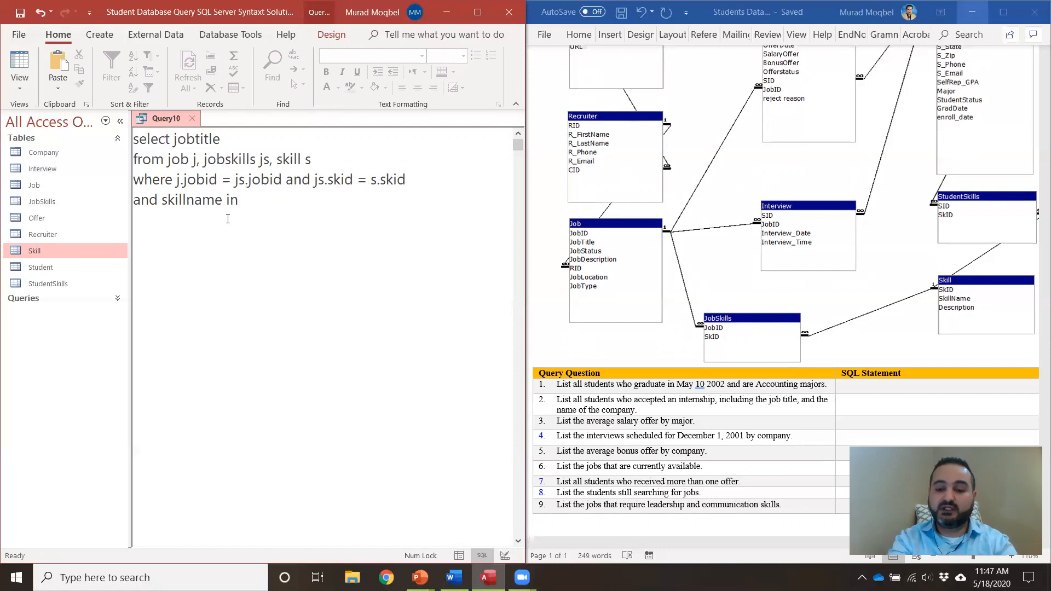
{"action": "type", "text": "("}
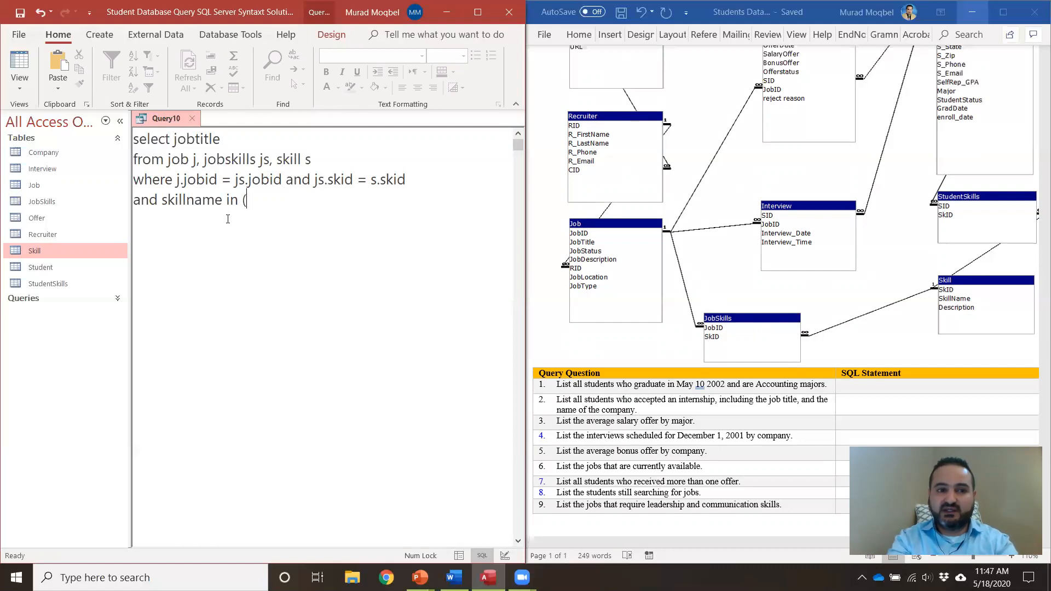
- Complete the skill name list with "communication", "leadership" and a closing parenthesis, and run the query
{"action": "type", "text": "\"commu"}
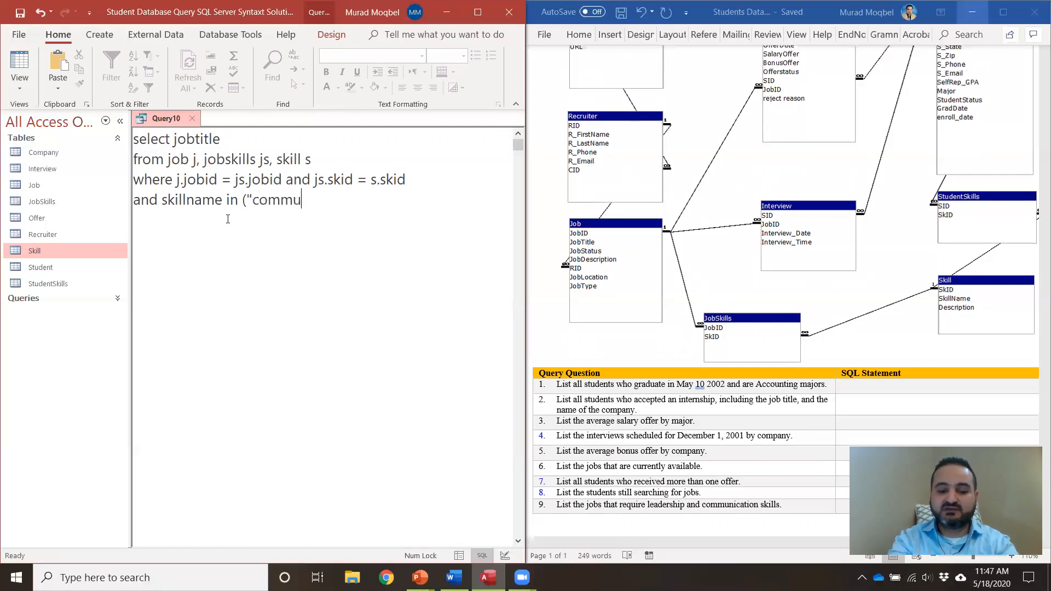
{"action": "type", "text": "nicati"}
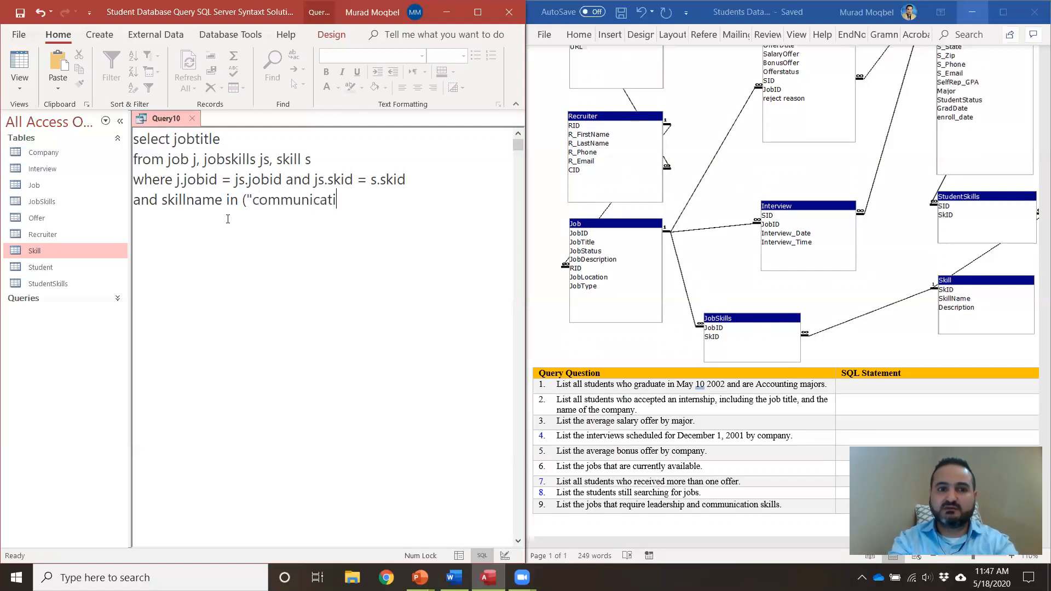
{"action": "type", "text": "on\", "}
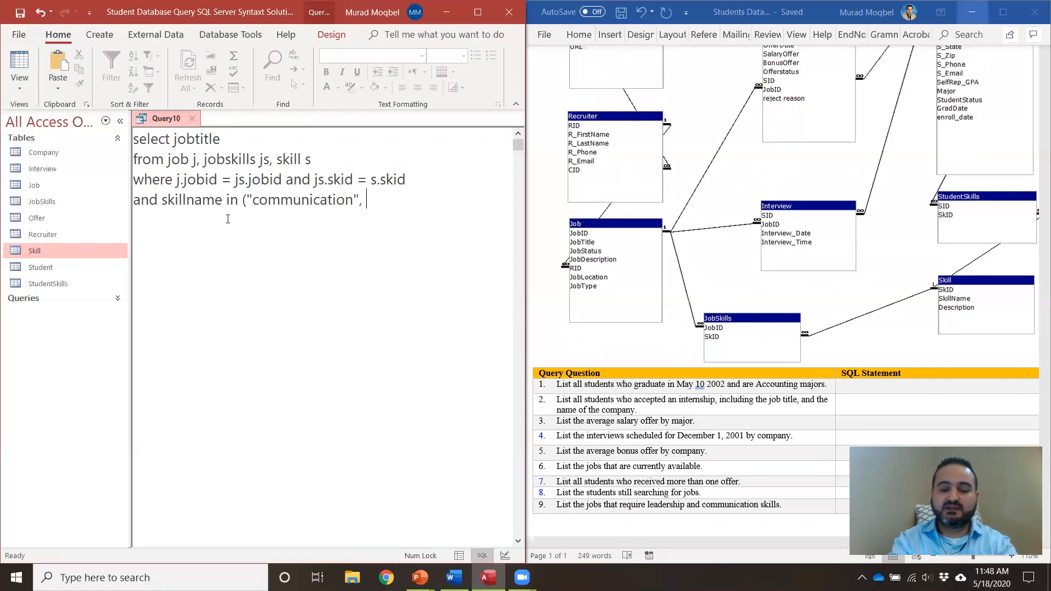
{"action": "type", "text": "\"le"}
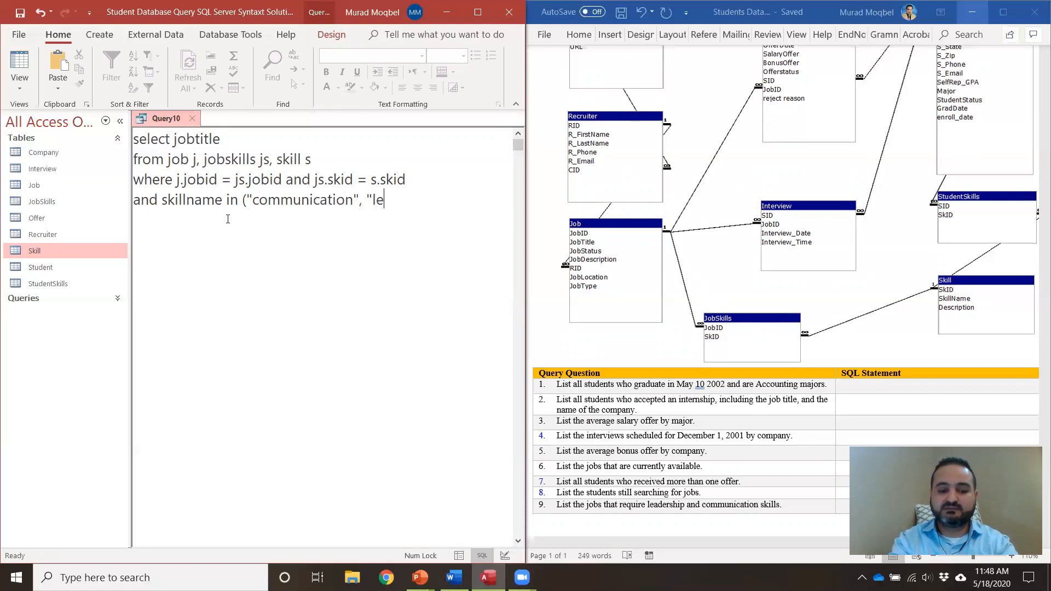
{"action": "type", "text": "adership\")"}
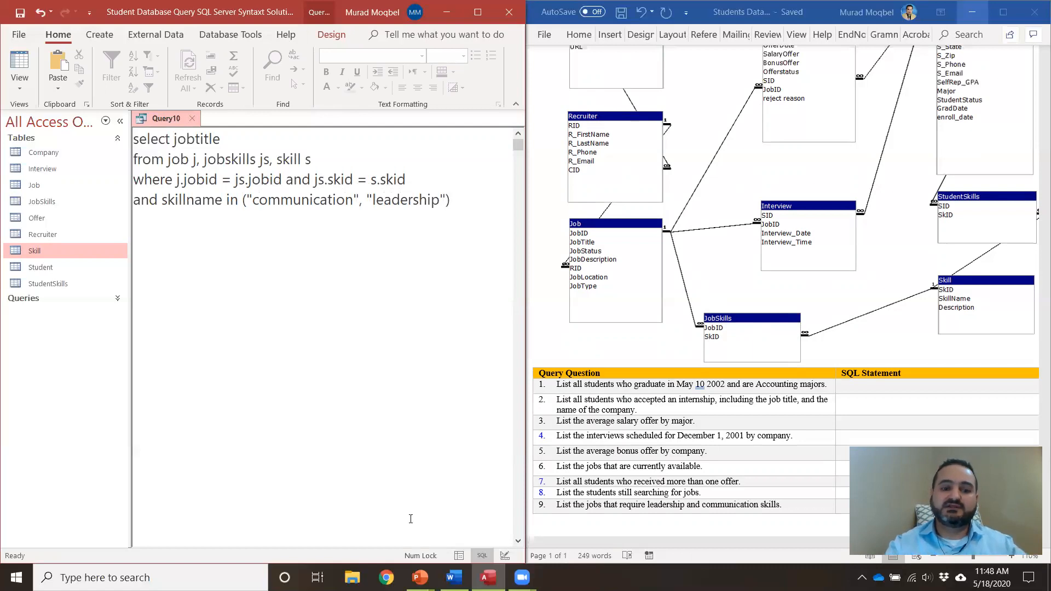
{"action": "left_click", "coordinate": [459, 555]}
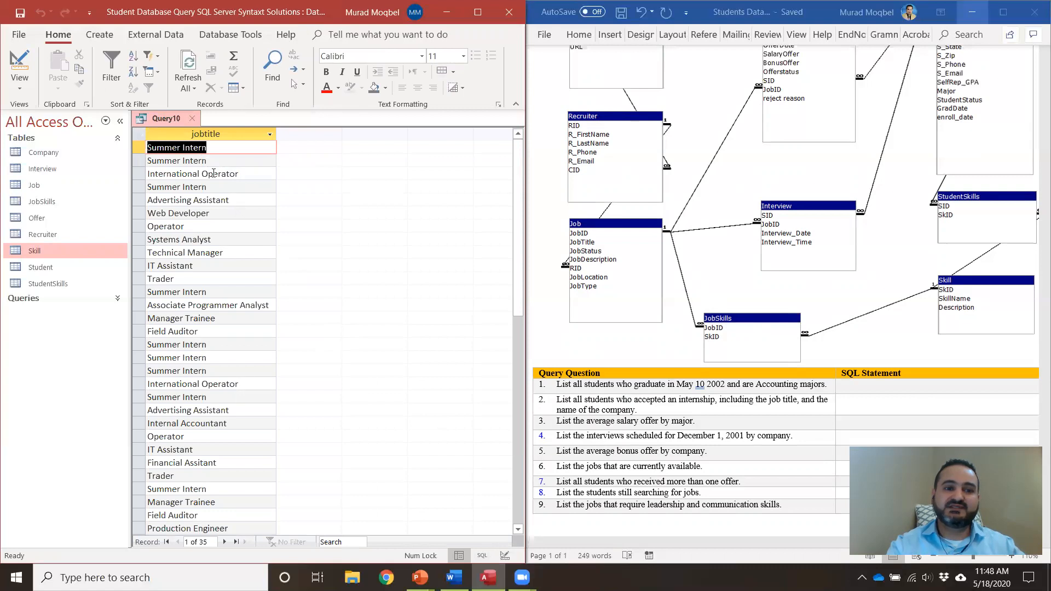
- Return to the SQL text, add distinct before jobtitle in the select line, and run the query again
{"action": "left_click", "coordinate": [481, 556]}
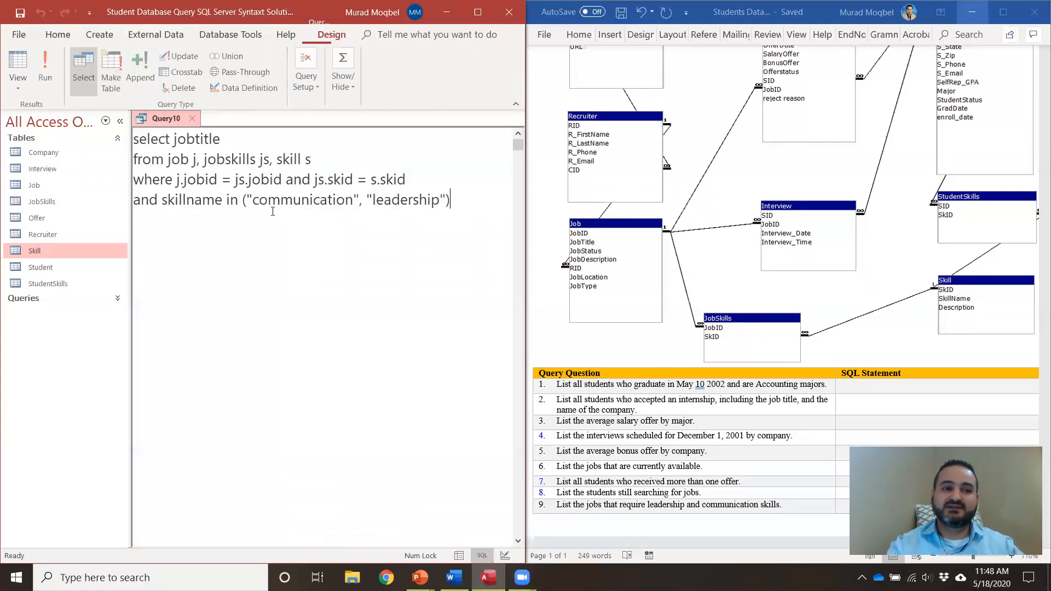
{"action": "left_click", "coordinate": [176, 139]}
{"action": "type", "text": "distinct"}
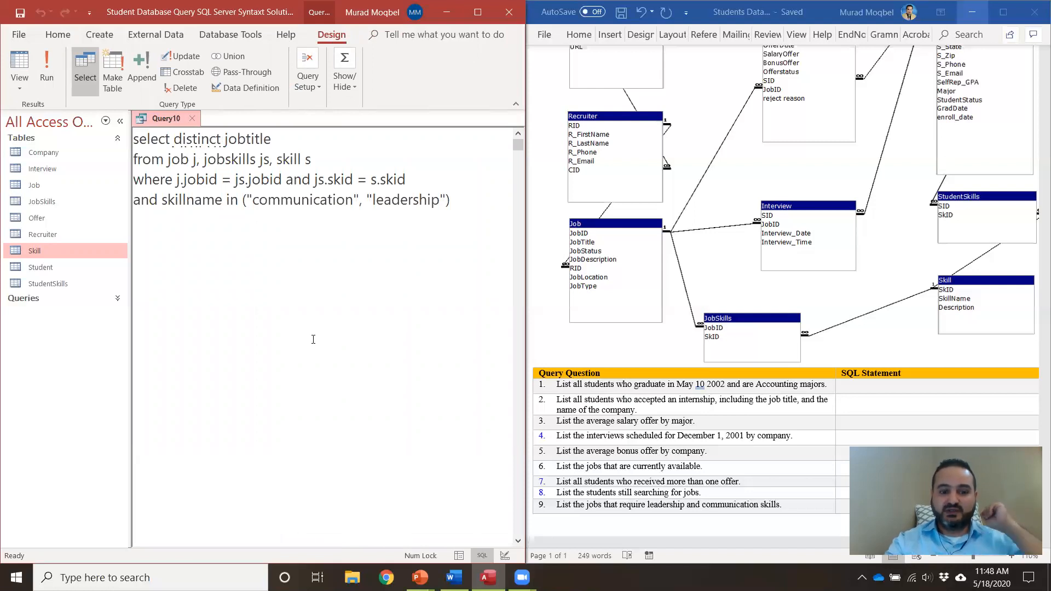
{"action": "left_click", "coordinate": [460, 554]}
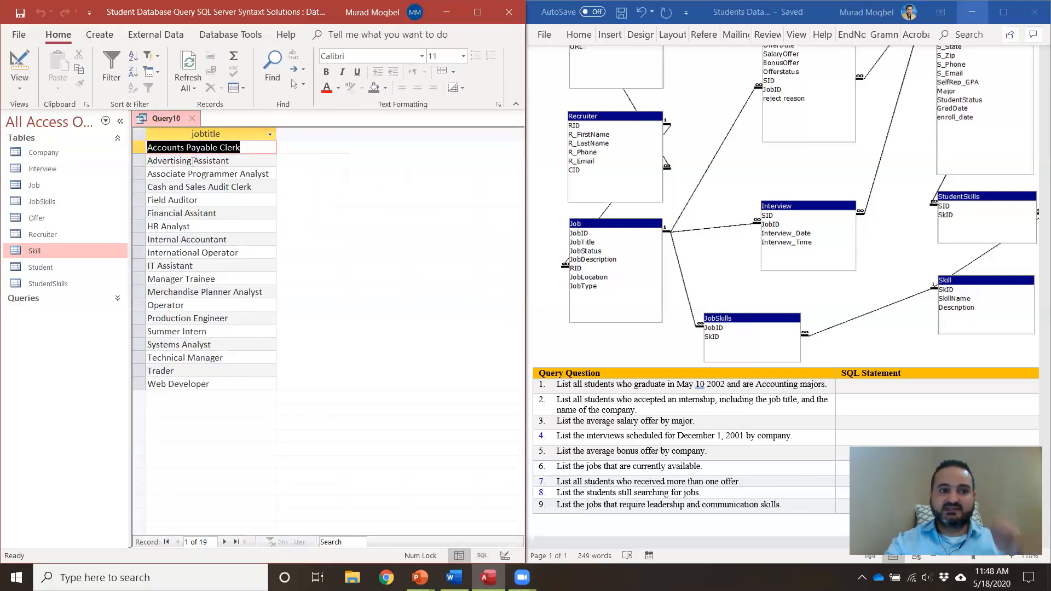